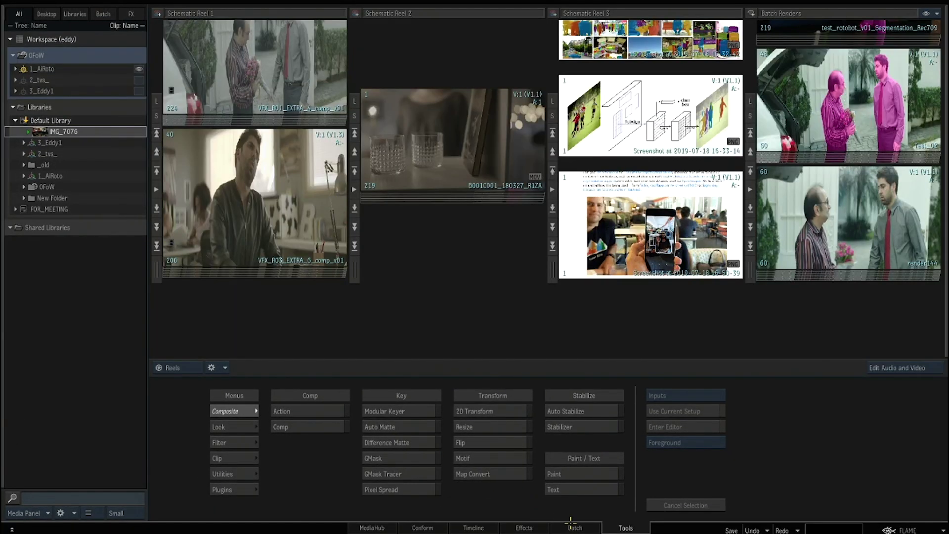
Step: Go to the Batch schematic and open the result of the clrmgmt131 colour management node
{"action": "left_click", "coordinate": [574, 527]}
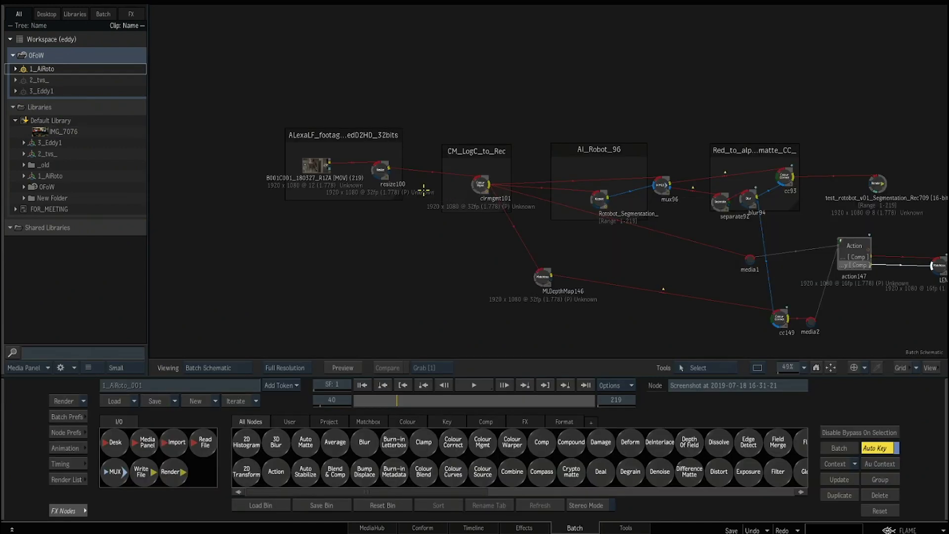
{"action": "left_click_drag", "start_coordinate": [334, 126], "coordinate": [354, 170]}
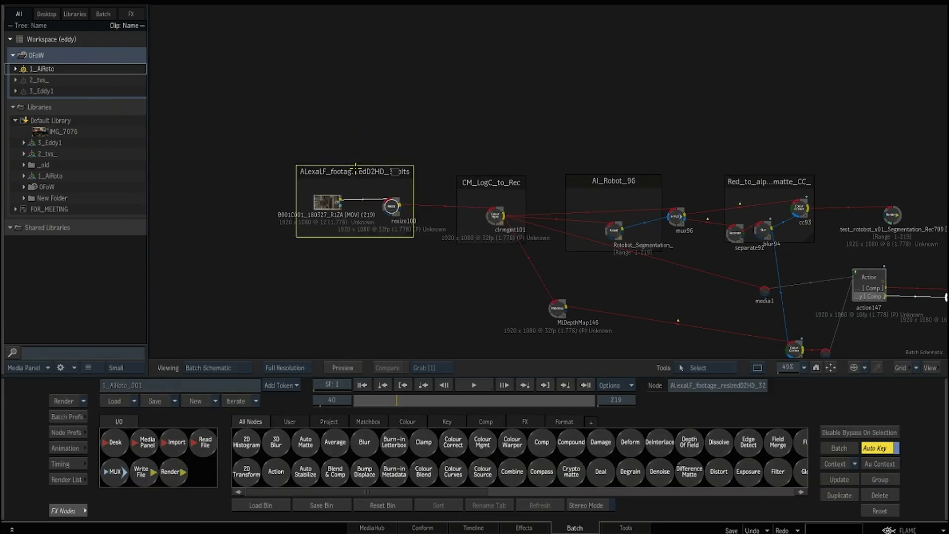
{"action": "left_click_drag", "start_coordinate": [444, 228], "coordinate": [437, 64]}
{"action": "left_click_drag", "start_coordinate": [440, 306], "coordinate": [448, 249]}
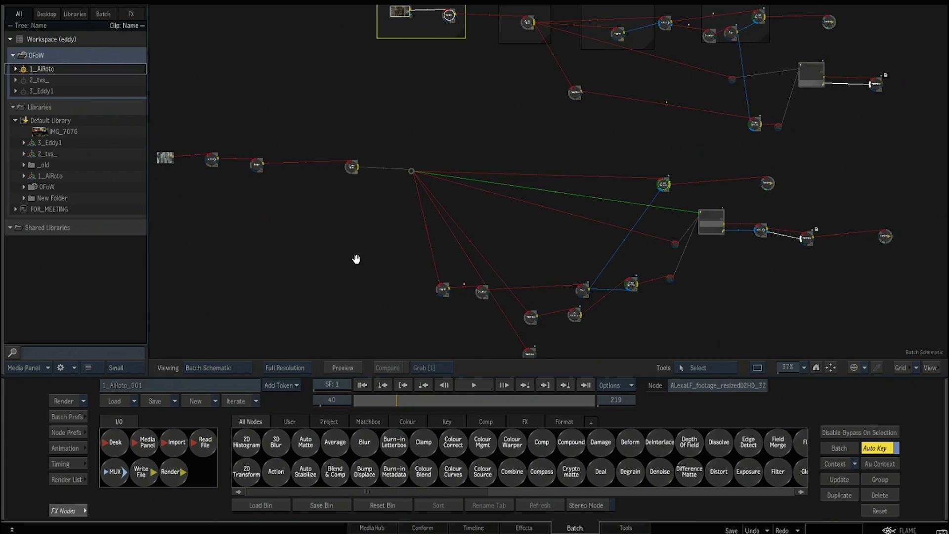
{"action": "left_click_drag", "start_coordinate": [355, 258], "coordinate": [552, 261]}
{"action": "double_click", "coordinate": [509, 183]}
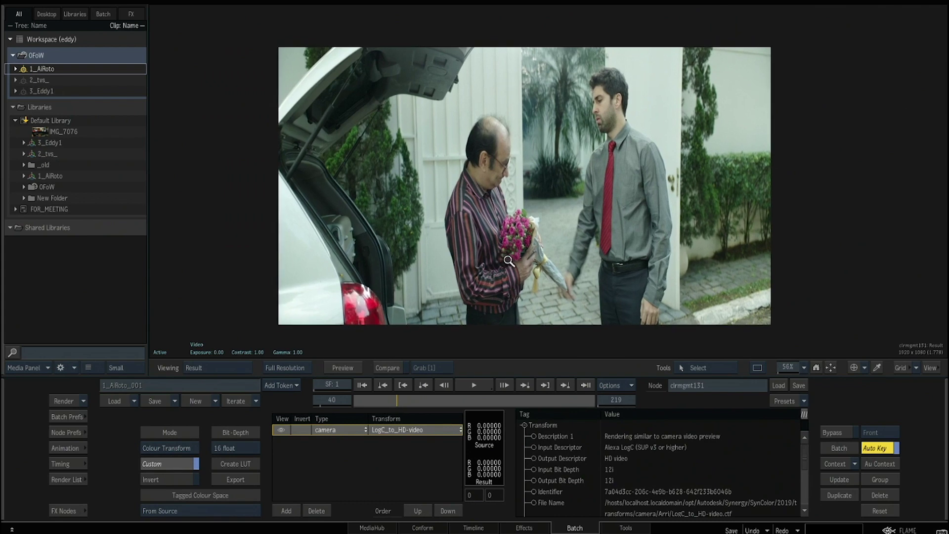
Step: Play the colour-managed clip of the two men from frame 1 and return to the schematic
{"action": "left_click_drag", "start_coordinate": [509, 261], "coordinate": [466, 338]}
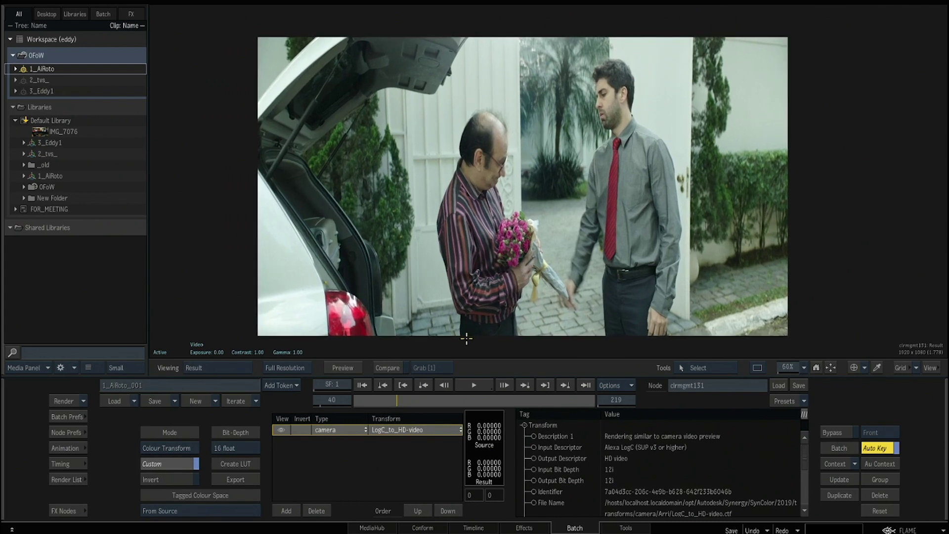
{"action": "left_click_drag", "start_coordinate": [369, 397], "coordinate": [306, 394]}
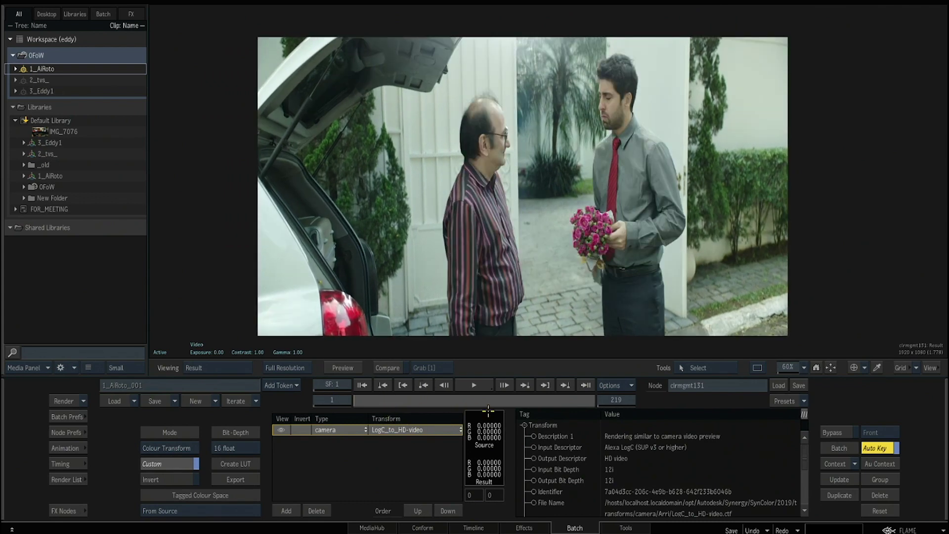
{"action": "key", "text": "space"}
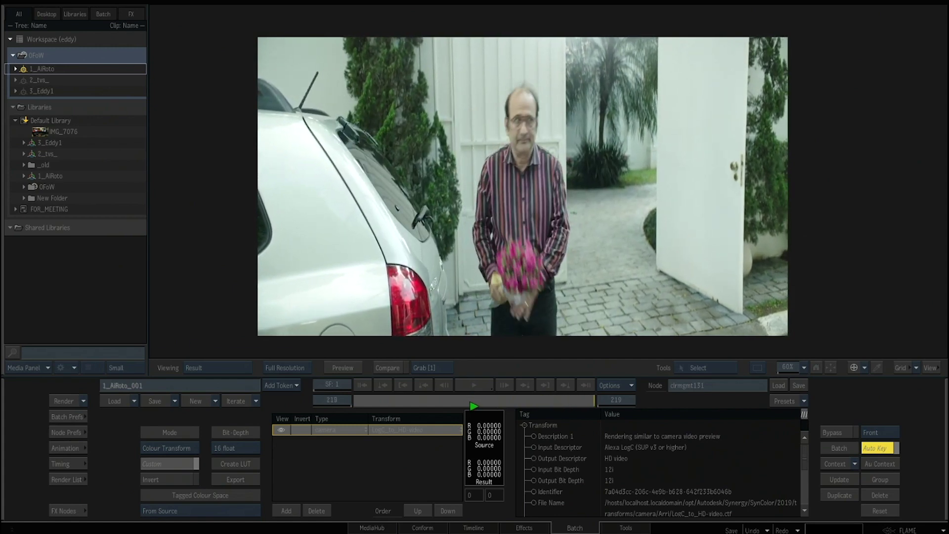
{"action": "left_click_drag", "start_coordinate": [482, 400], "coordinate": [301, 296]}
{"action": "key", "text": "Escape"}
{"action": "left_click_drag", "start_coordinate": [553, 195], "coordinate": [477, 118]}
{"action": "left_click_drag", "start_coordinate": [635, 195], "coordinate": [440, 182]}
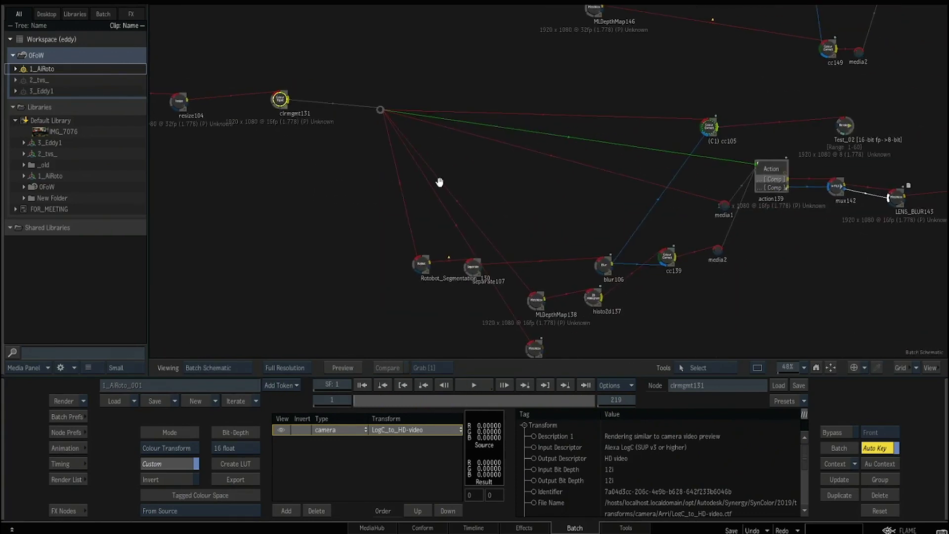
{"action": "left_click_drag", "start_coordinate": [705, 180], "coordinate": [710, 157]}
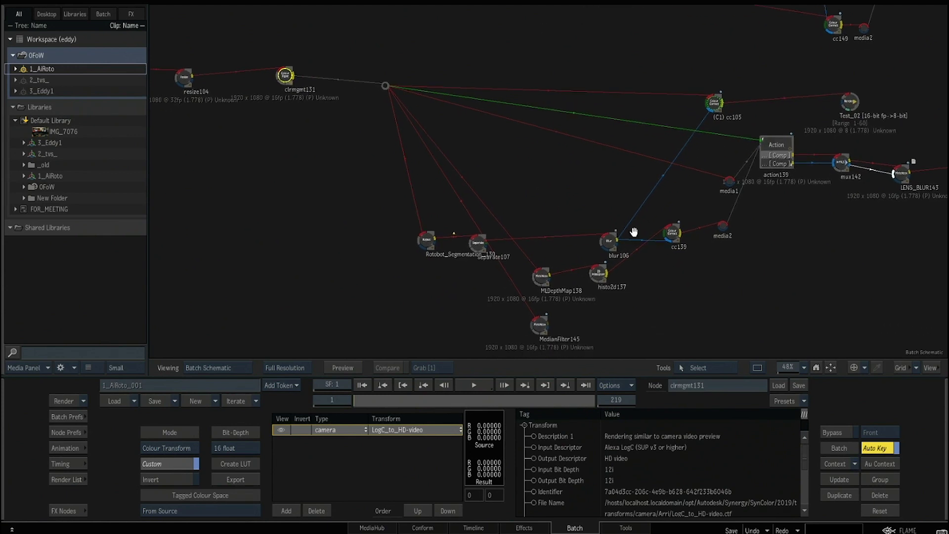
{"action": "left_click_drag", "start_coordinate": [652, 314], "coordinate": [676, 223]}
{"action": "left_click_drag", "start_coordinate": [589, 203], "coordinate": [593, 199]}
{"action": "key", "text": "ctrl+d"}
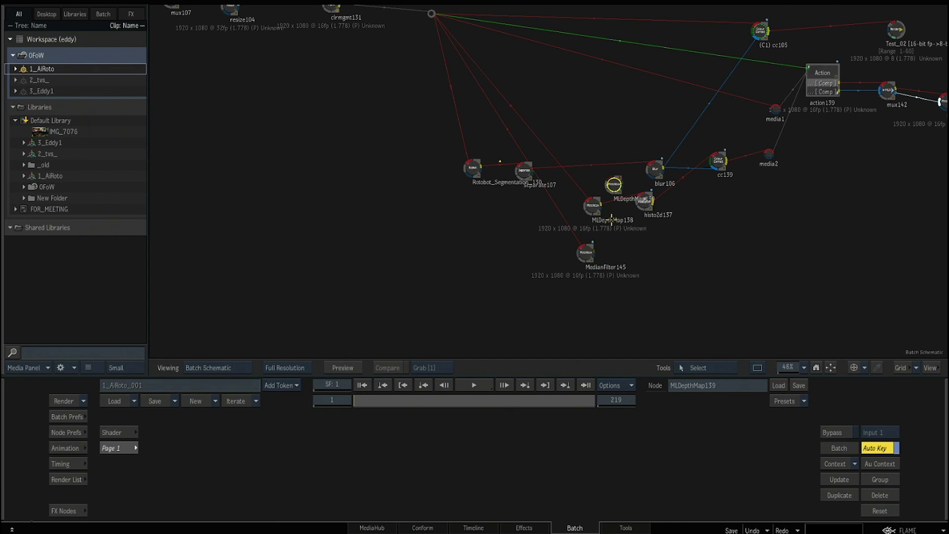
{"action": "left_click_drag", "start_coordinate": [597, 184], "coordinate": [328, 240]}
{"action": "left_click_drag", "start_coordinate": [378, 204], "coordinate": [475, 260]}
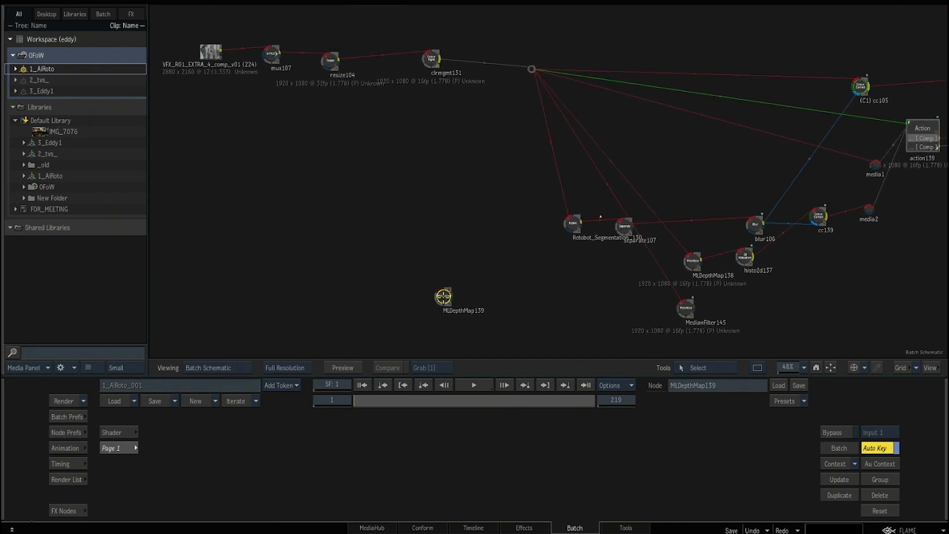
{"action": "left_click_drag", "start_coordinate": [444, 296], "coordinate": [377, 242]}
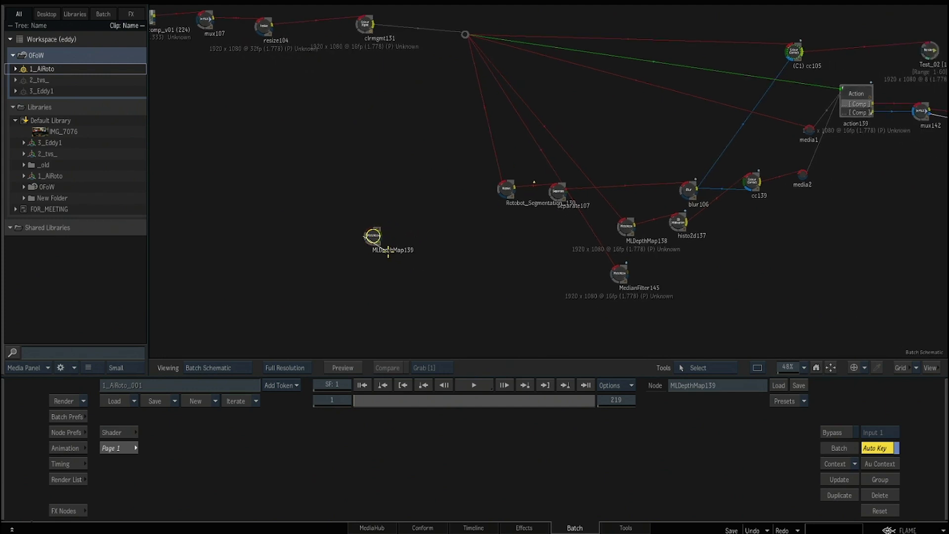
{"action": "key", "text": "Delete"}
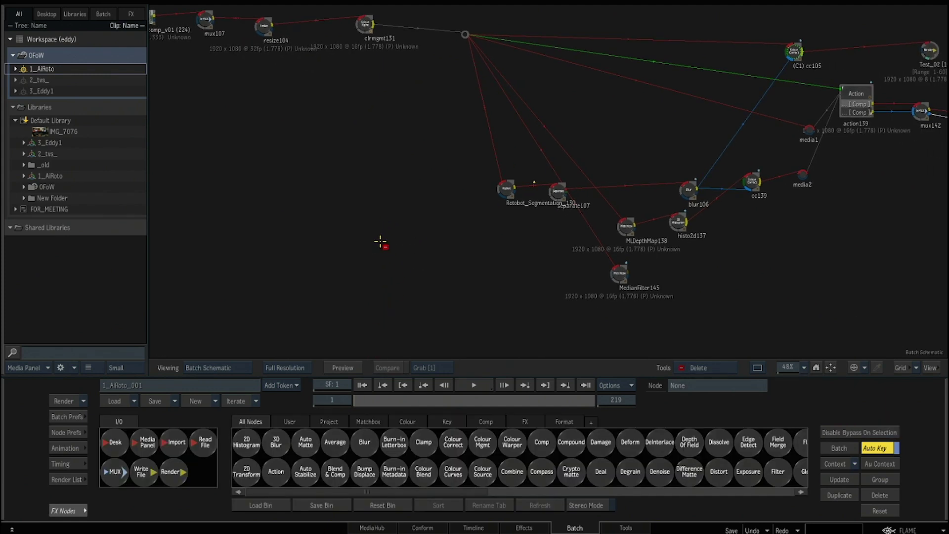
Step: Duplicate the Rotobot_Segmentation node and place the copy in the empty area below clrmgmt131
{"action": "left_click", "coordinate": [505, 189]}
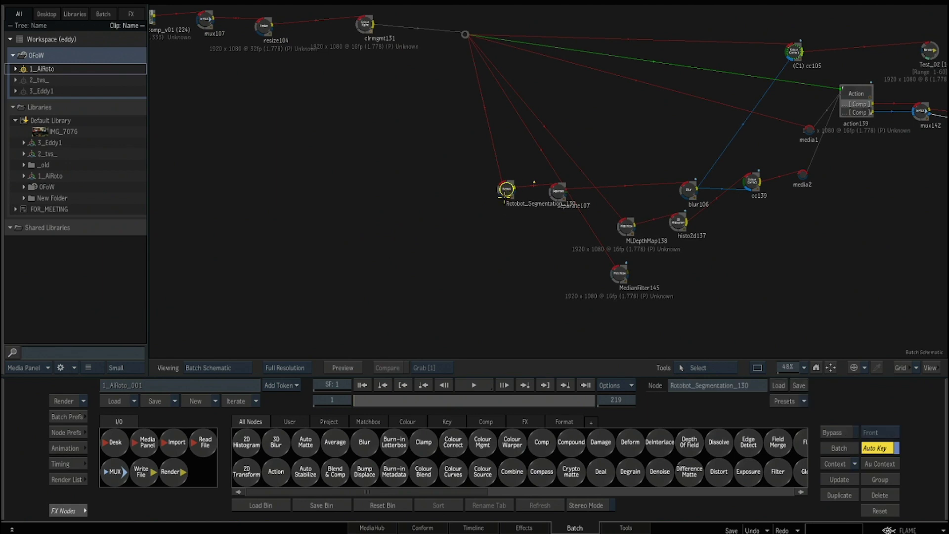
{"action": "key", "text": "ctrl+d"}
{"action": "left_click_drag", "start_coordinate": [528, 161], "coordinate": [383, 244]}
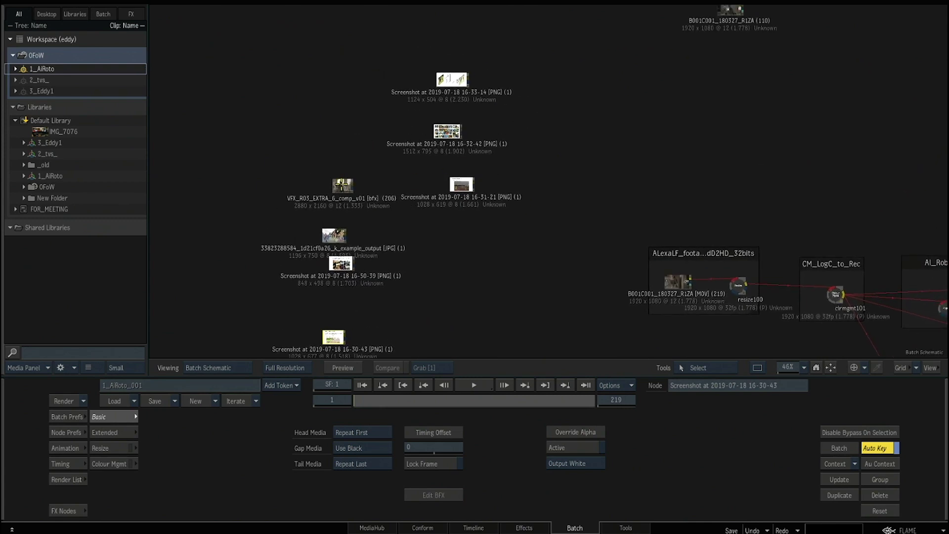
Step: Move the VFX_R03_EXTRA_6_comp_v01 and 16-33-14 screenshot clips to free space and view the screenshot's RoIAlign network diagram
{"action": "left_click_drag", "start_coordinate": [342, 185], "coordinate": [199, 21]}
{"action": "left_click_drag", "start_coordinate": [470, 78], "coordinate": [299, 154]}
{"action": "key", "text": "F4"}
{"action": "key", "text": "Escape"}
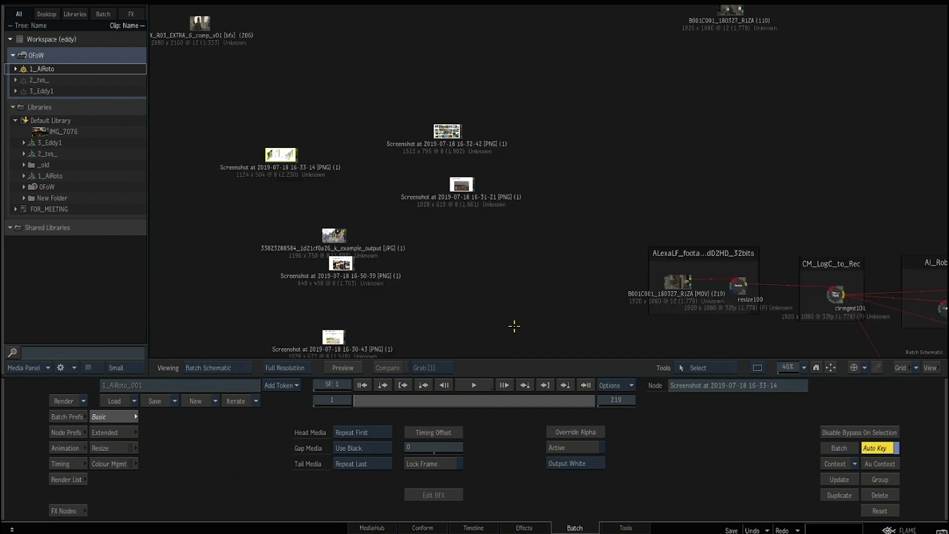
{"action": "key", "text": "F4"}
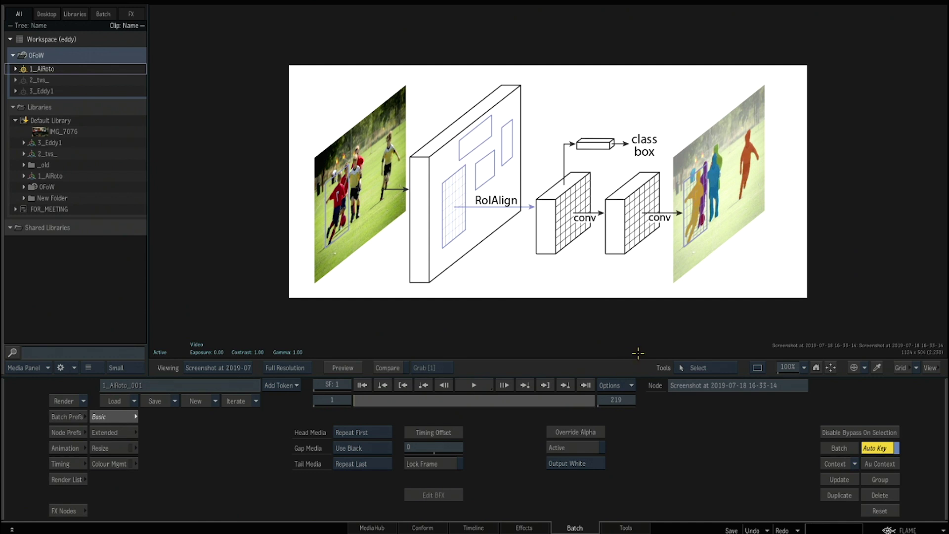
{"action": "key", "text": "F4"}
Step: Open the 16-32-42 screenshot and examine its segmented example images up close, including the labelled people, cars and surfboards
{"action": "left_click_drag", "start_coordinate": [401, 203], "coordinate": [403, 169]}
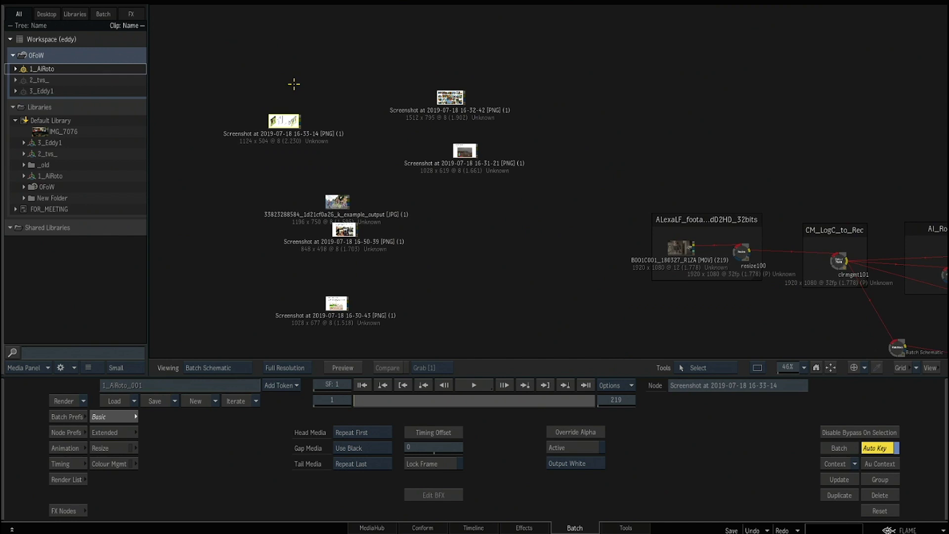
{"action": "double_click", "coordinate": [449, 99]}
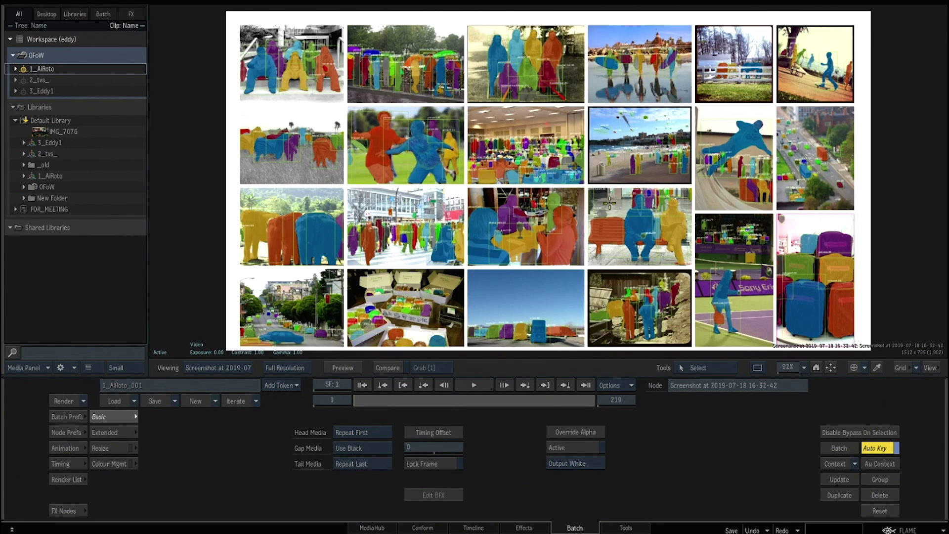
{"action": "left_click_drag", "start_coordinate": [645, 161], "coordinate": [786, 223]}
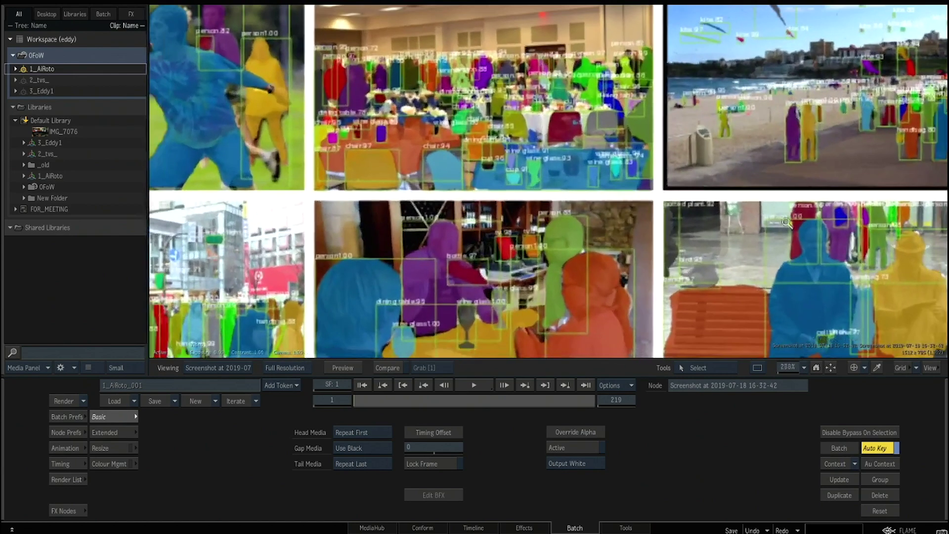
{"action": "left_click_drag", "start_coordinate": [805, 129], "coordinate": [490, 166]}
{"action": "left_click_drag", "start_coordinate": [600, 133], "coordinate": [488, 253]}
{"action": "left_click_drag", "start_coordinate": [624, 216], "coordinate": [470, 113]}
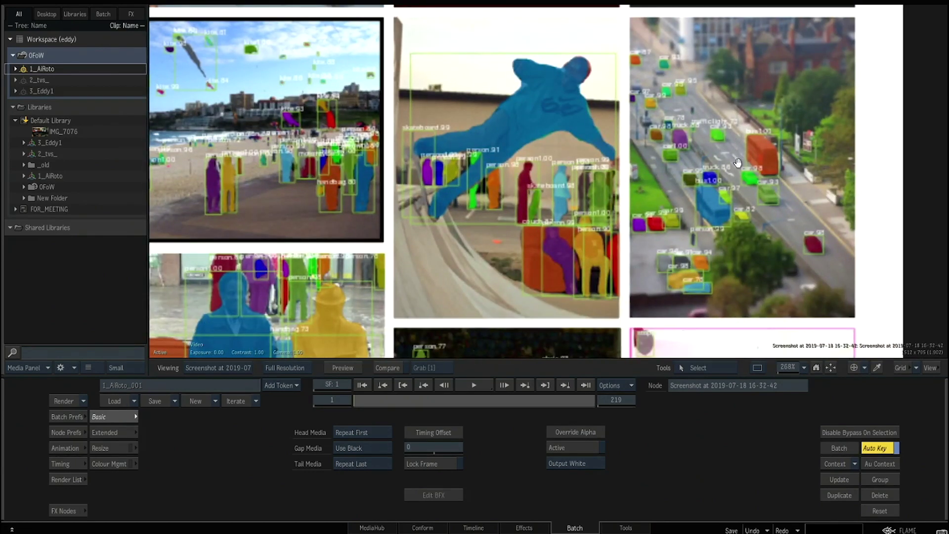
{"action": "left_click_drag", "start_coordinate": [597, 80], "coordinate": [755, 225]}
{"action": "left_click_drag", "start_coordinate": [591, 157], "coordinate": [712, 264]}
{"action": "left_click_drag", "start_coordinate": [563, 157], "coordinate": [651, 244]}
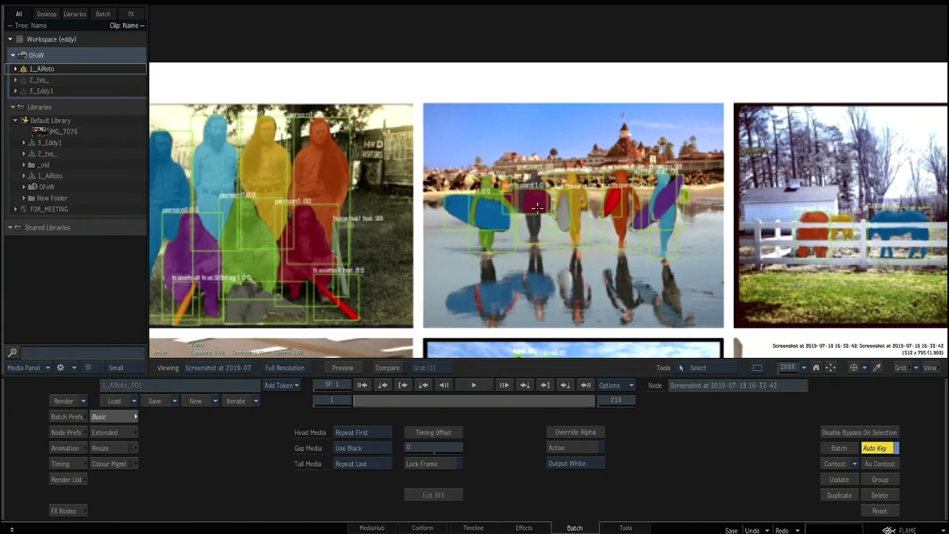
{"action": "left_click_drag", "start_coordinate": [367, 207], "coordinate": [618, 206]}
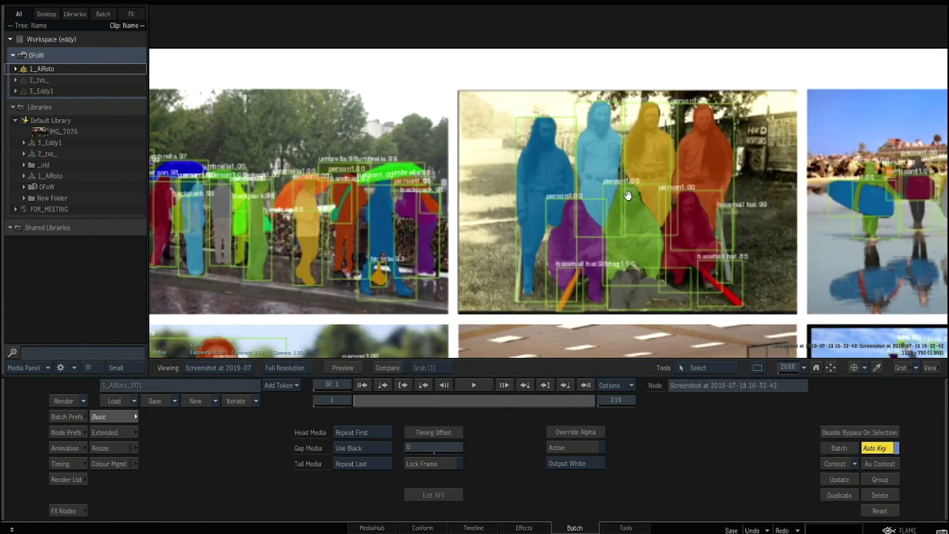
{"action": "scroll", "coordinate": [642, 208], "scroll_direction": "down", "scroll_amount": 6}
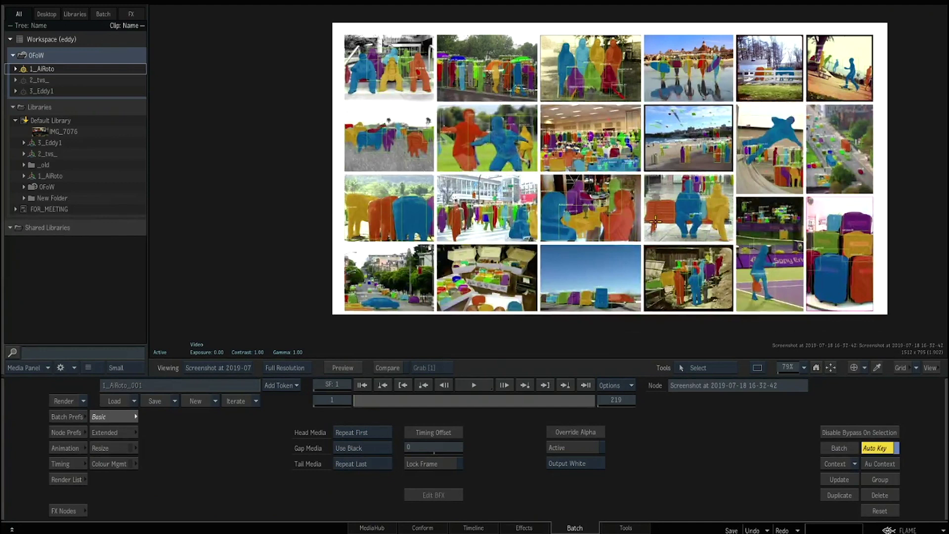
{"action": "key", "text": "Escape"}
Step: Open the 16-31-21 screenshot and examine the instance segmentation text and the masked kites and people on the beach
{"action": "left_click_drag", "start_coordinate": [426, 178], "coordinate": [453, 132]}
{"action": "double_click", "coordinate": [499, 95]}
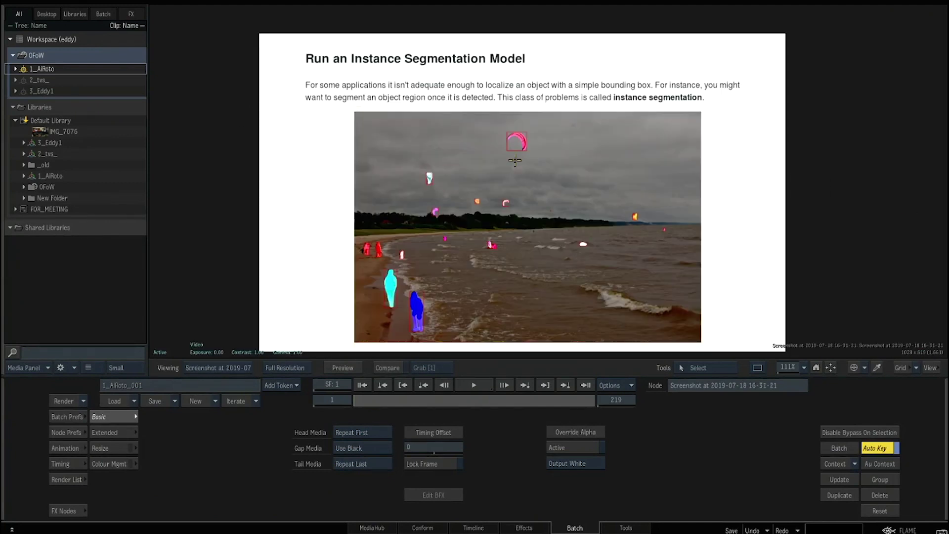
{"action": "left_click_drag", "start_coordinate": [474, 246], "coordinate": [528, 259]}
{"action": "left_click_drag", "start_coordinate": [512, 197], "coordinate": [576, 332]}
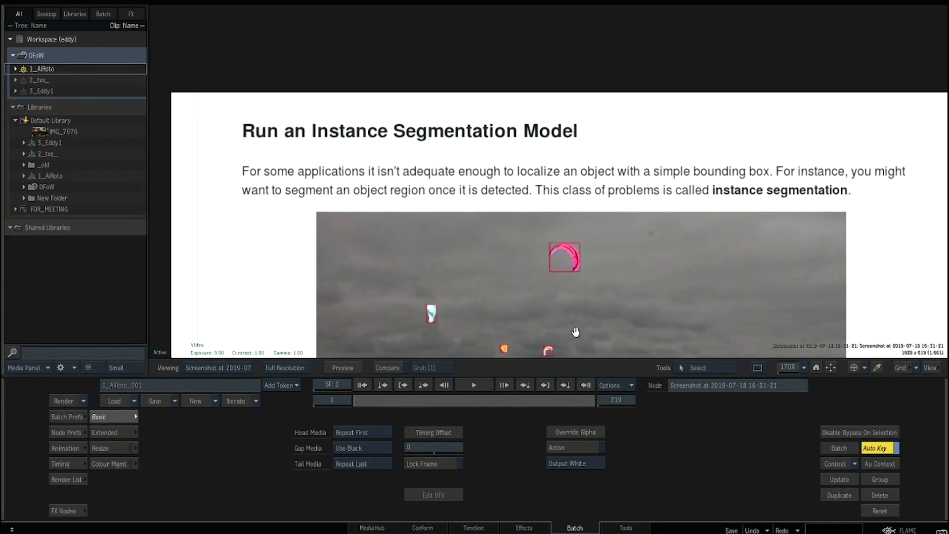
{"action": "left_click_drag", "start_coordinate": [595, 233], "coordinate": [548, 153]}
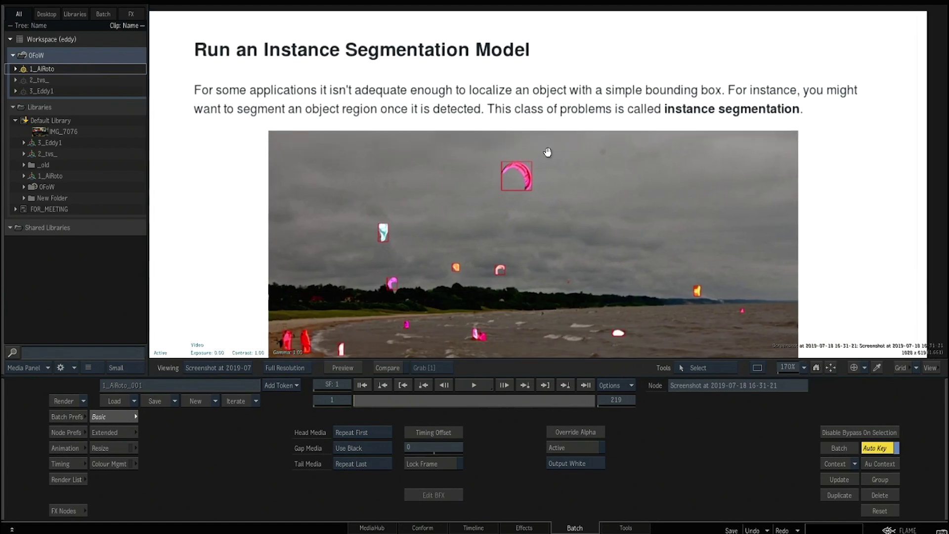
{"action": "left_click_drag", "start_coordinate": [585, 229], "coordinate": [600, 140]}
{"action": "left_click_drag", "start_coordinate": [606, 207], "coordinate": [606, 117]}
{"action": "left_click_drag", "start_coordinate": [469, 196], "coordinate": [504, 216]}
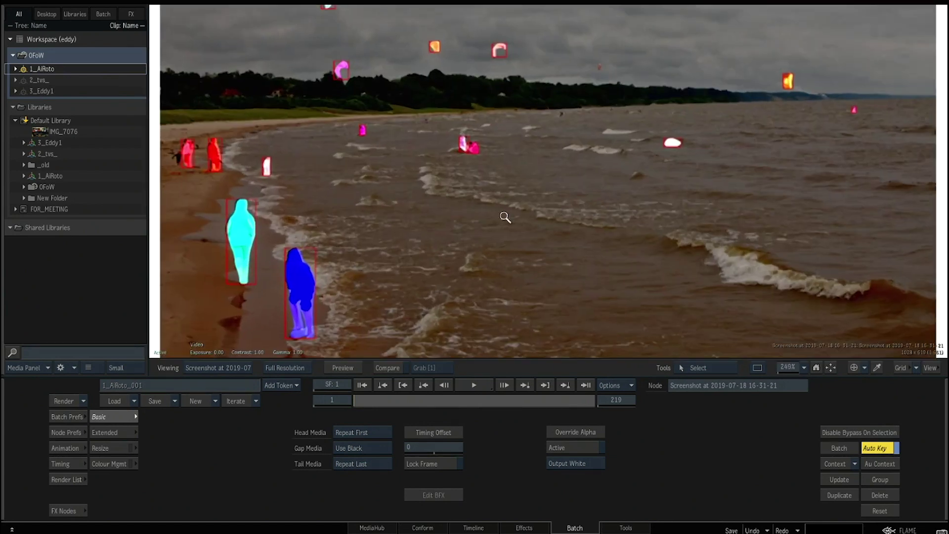
{"action": "left_click_drag", "start_coordinate": [293, 225], "coordinate": [545, 275]}
{"action": "scroll", "coordinate": [682, 208], "scroll_direction": "down", "scroll_amount": 4}
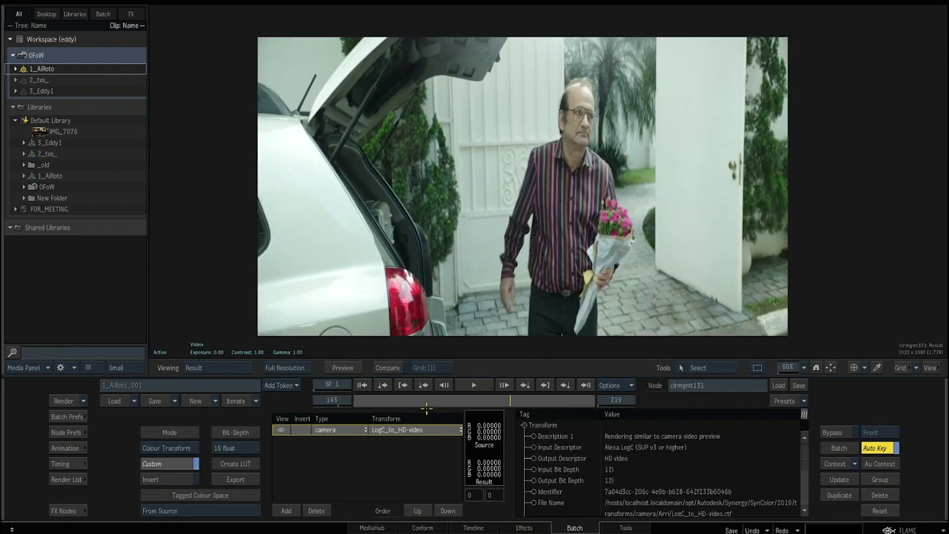
Step: Return the clrmgmt131 result to frame 1 and inspect the two men and the flowers up close
{"action": "left_click_drag", "start_coordinate": [424, 403], "coordinate": [298, 399]}
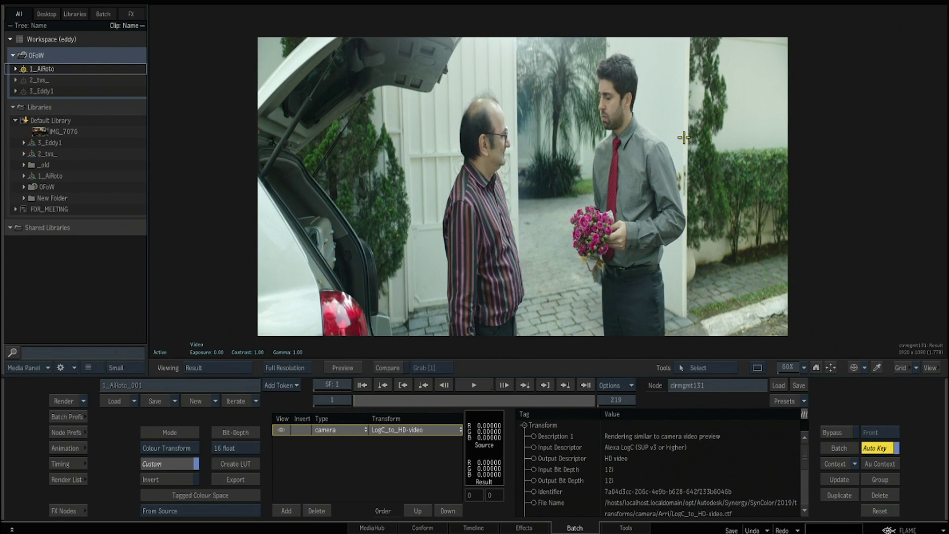
{"action": "scroll", "coordinate": [486, 196], "scroll_direction": "up", "scroll_amount": 3}
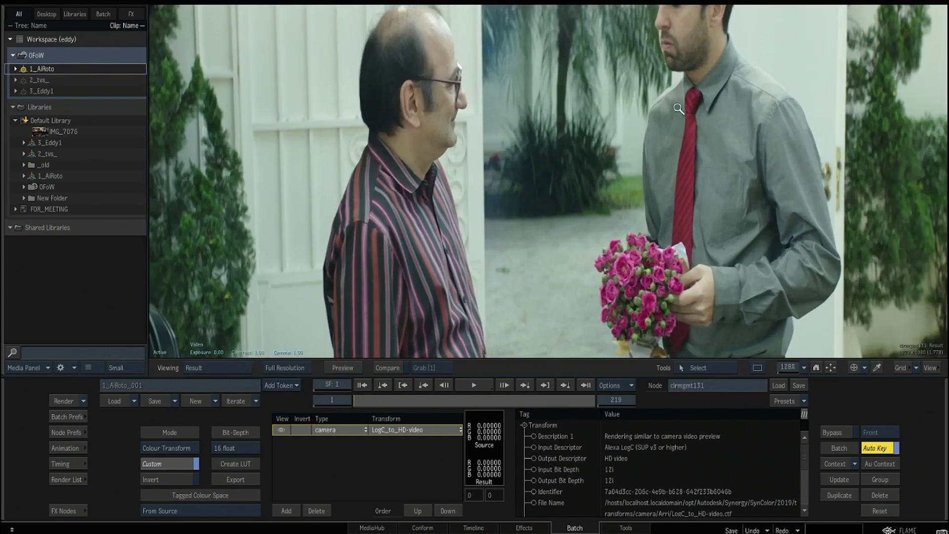
{"action": "scroll", "coordinate": [568, 213], "scroll_direction": "down", "scroll_amount": 3}
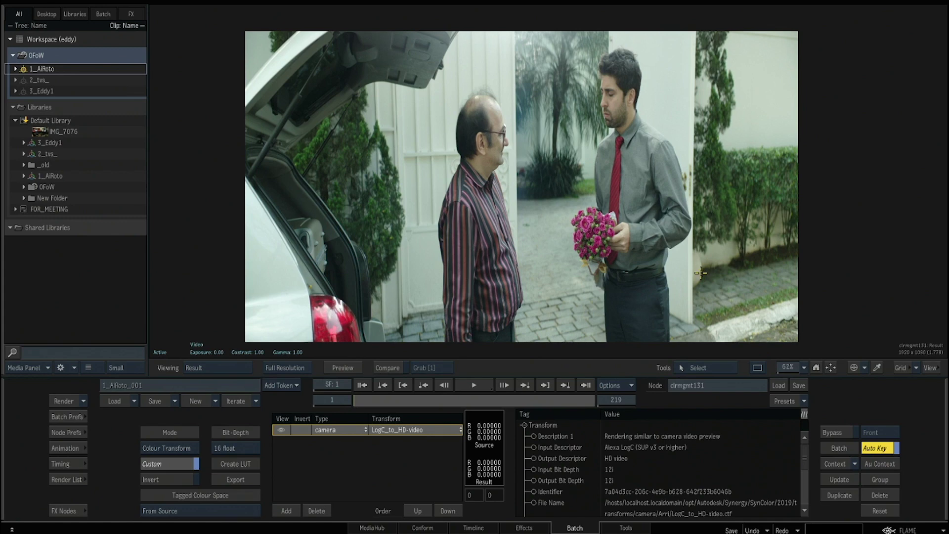
{"action": "key", "text": "Escape"}
Step: Delete the unconnected duplicate of the Rotobot_Segmentation node from the schematic
{"action": "left_click_drag", "start_coordinate": [481, 356], "coordinate": [476, 310]}
{"action": "left_click", "coordinate": [465, 275]}
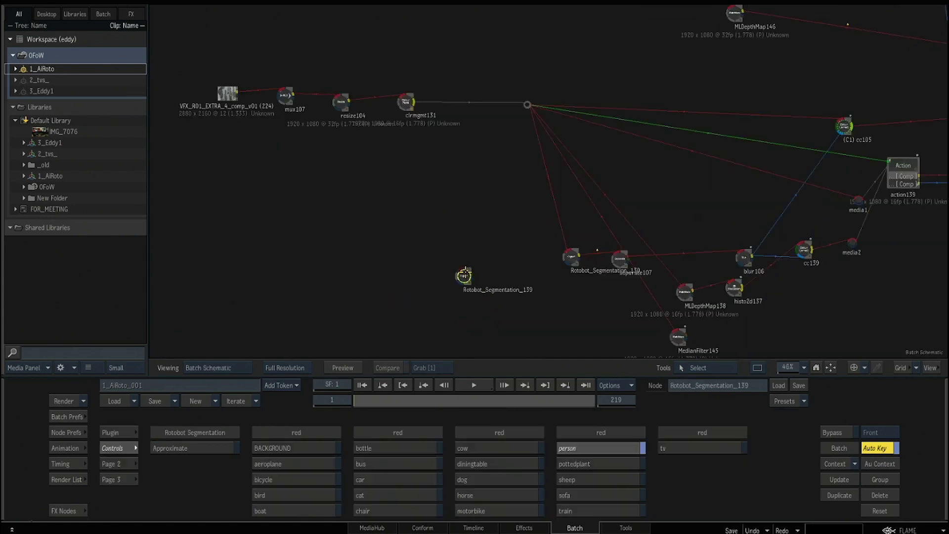
{"action": "key", "text": "Delete"}
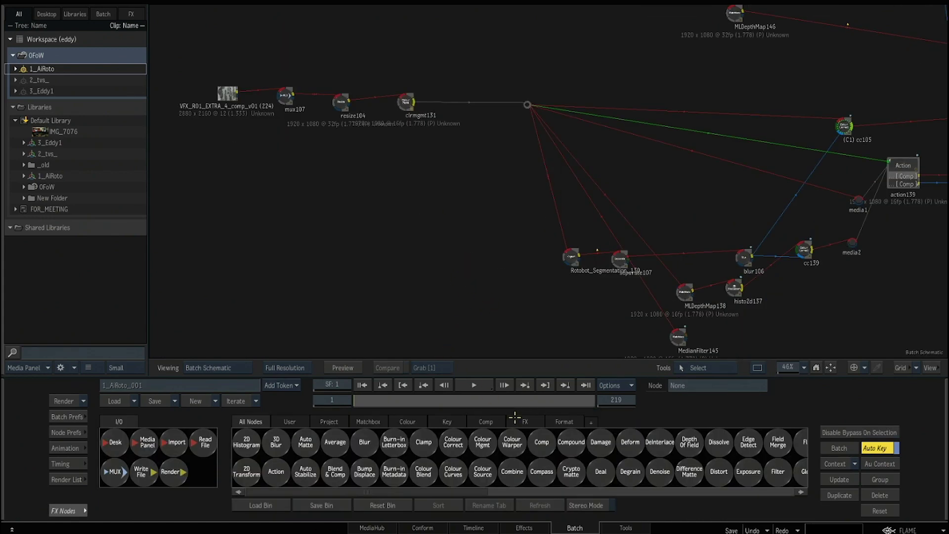
Step: Add an OpenFX node fed by clrmgmt131 and load the Kognat Rotobot_Segmentation plugin into it
{"action": "scroll", "coordinate": [523, 465], "scroll_direction": "right", "scroll_amount": 5}
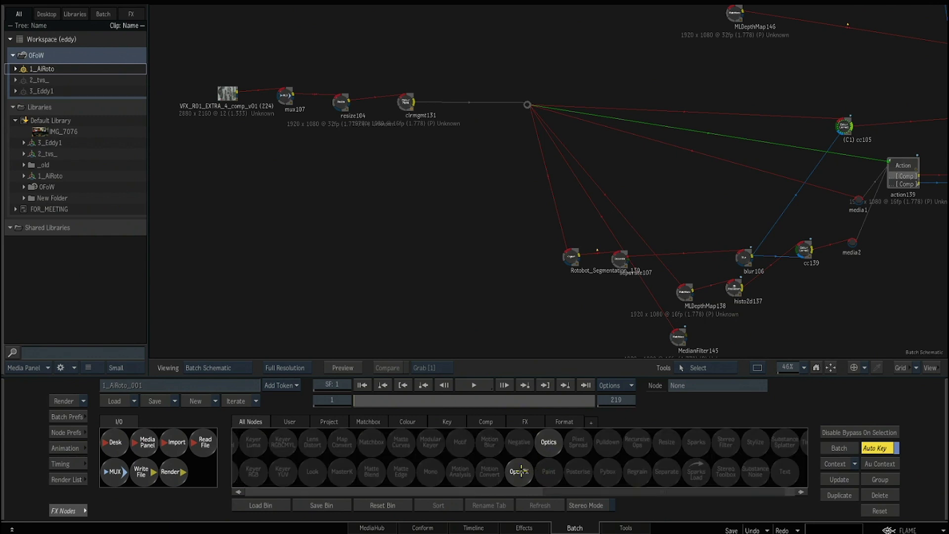
{"action": "left_click_drag", "start_coordinate": [524, 477], "coordinate": [455, 223]}
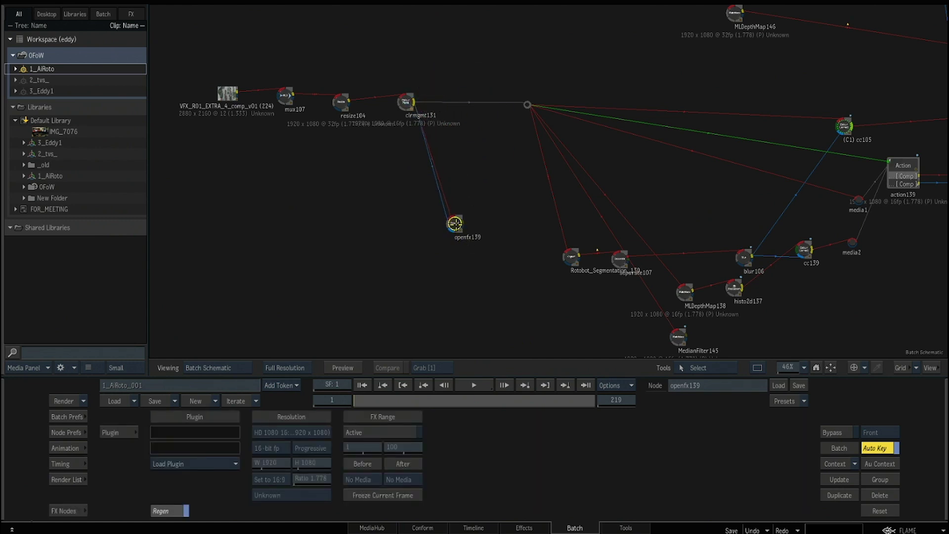
{"action": "left_click", "coordinate": [202, 465]}
{"action": "mouse_move", "coordinate": [185, 464]}
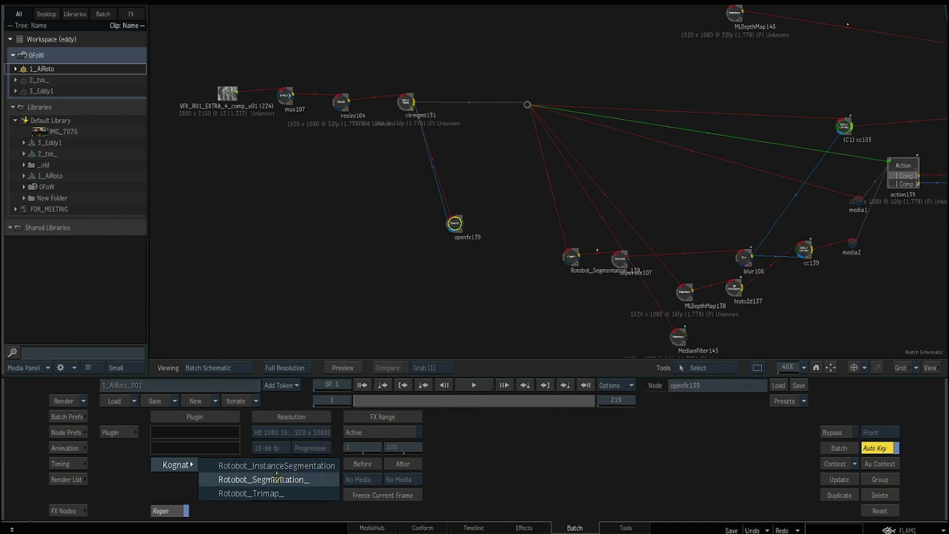
{"action": "left_click", "coordinate": [311, 479]}
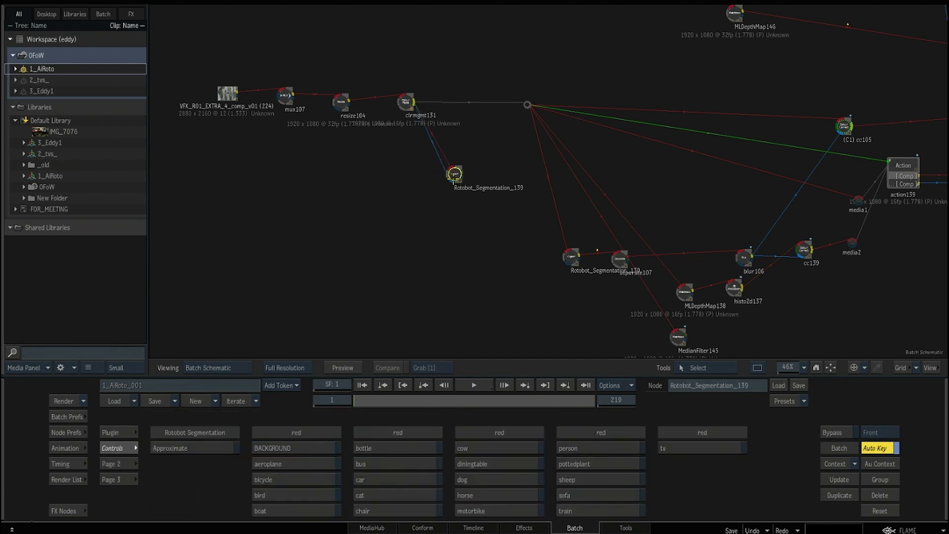
{"action": "left_click", "coordinate": [465, 201]}
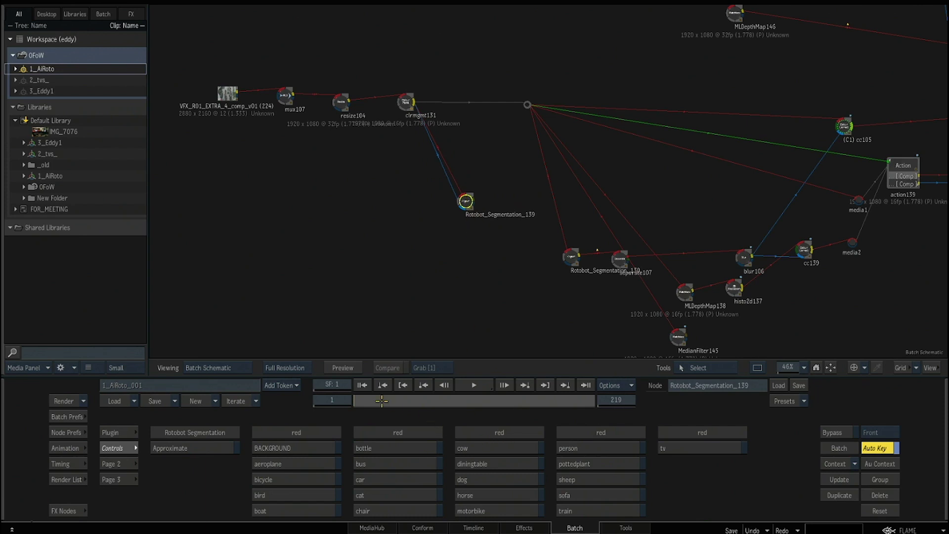
Step: Go to frame 24 and look through the red, green and blue class lists of the new Rotobot Segmentation node
{"action": "left_click_drag", "start_coordinate": [381, 400], "coordinate": [383, 399]}
{"action": "left_click", "coordinate": [119, 464]}
{"action": "left_click", "coordinate": [125, 478]}
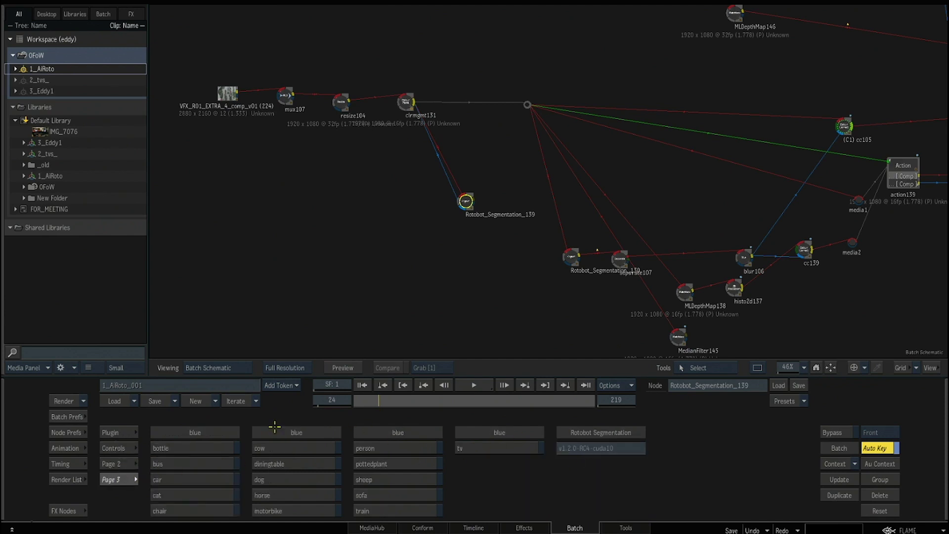
{"action": "left_click", "coordinate": [119, 448]}
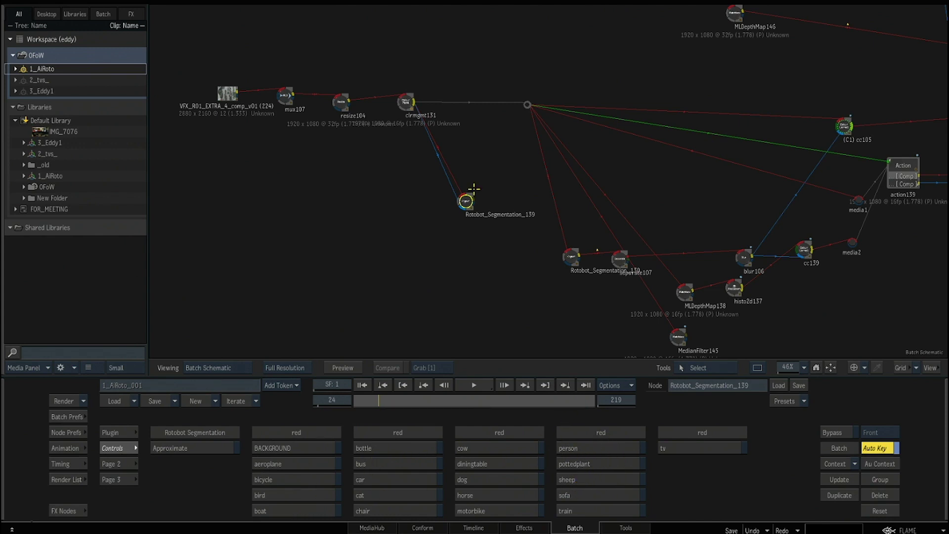
Step: View the clrmgmt131 result with the two men at frame 24 and return to the schematic
{"action": "left_click", "coordinate": [405, 102]}
{"action": "key", "text": "F4"}
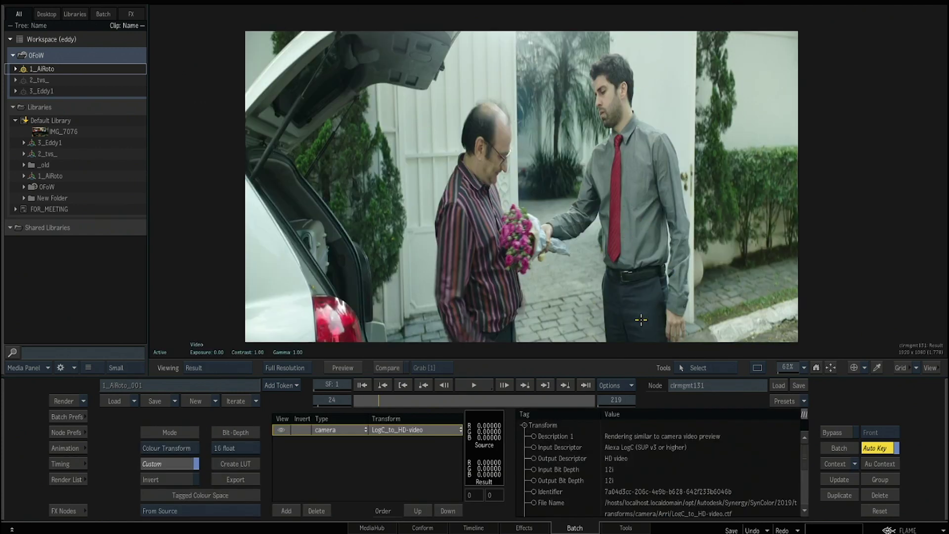
{"action": "key", "text": "F4"}
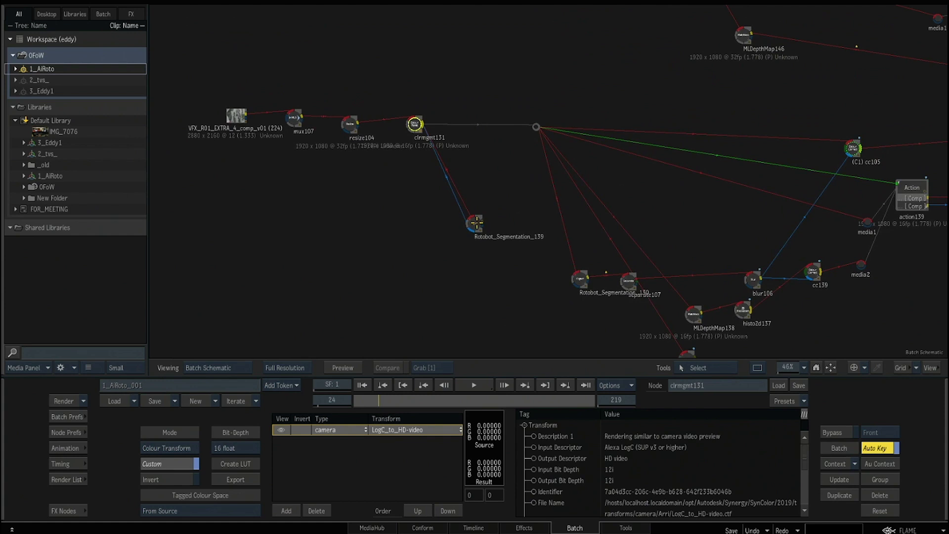
Step: Enable Approximate and the red person class on the new Rotobot Segmentation node and display its result
{"action": "left_click", "coordinate": [476, 222]}
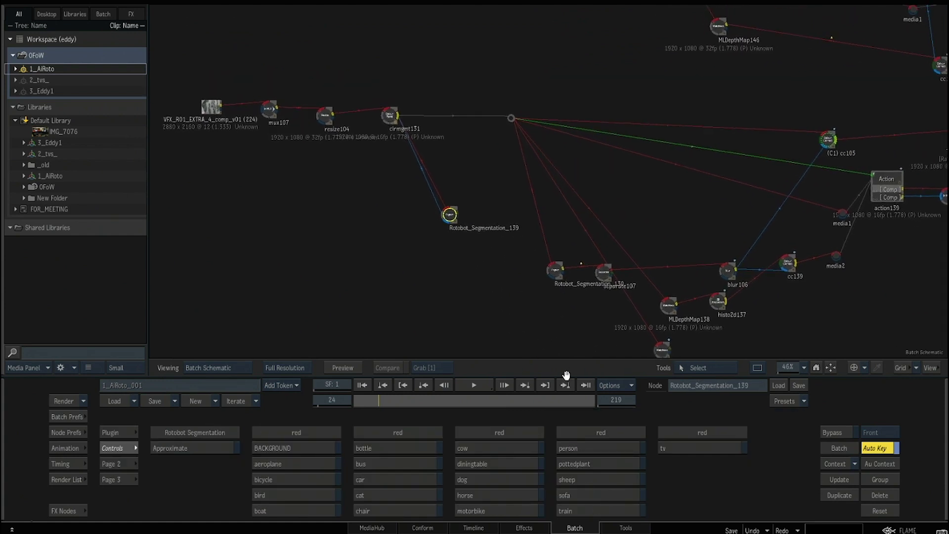
{"action": "left_click", "coordinate": [597, 449]}
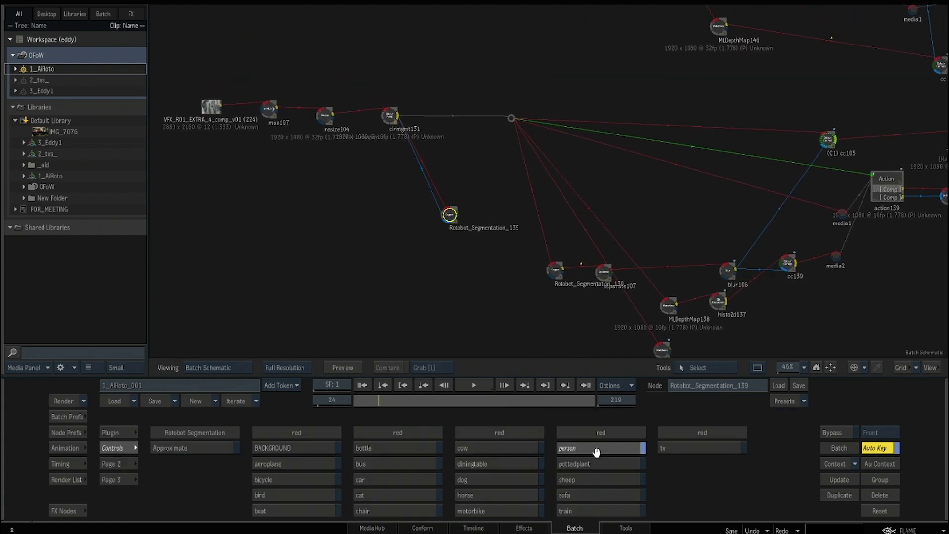
{"action": "left_click", "coordinate": [194, 449]}
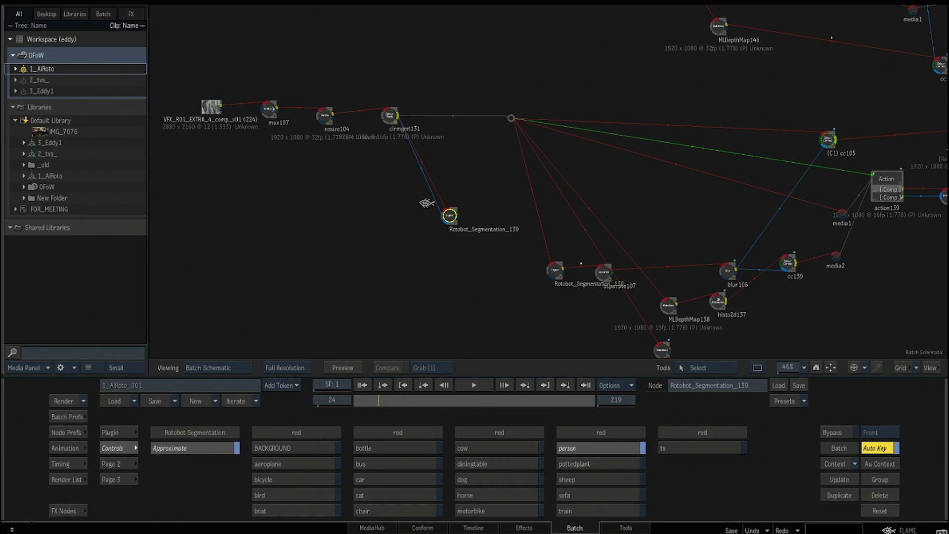
{"action": "key", "text": "F4"}
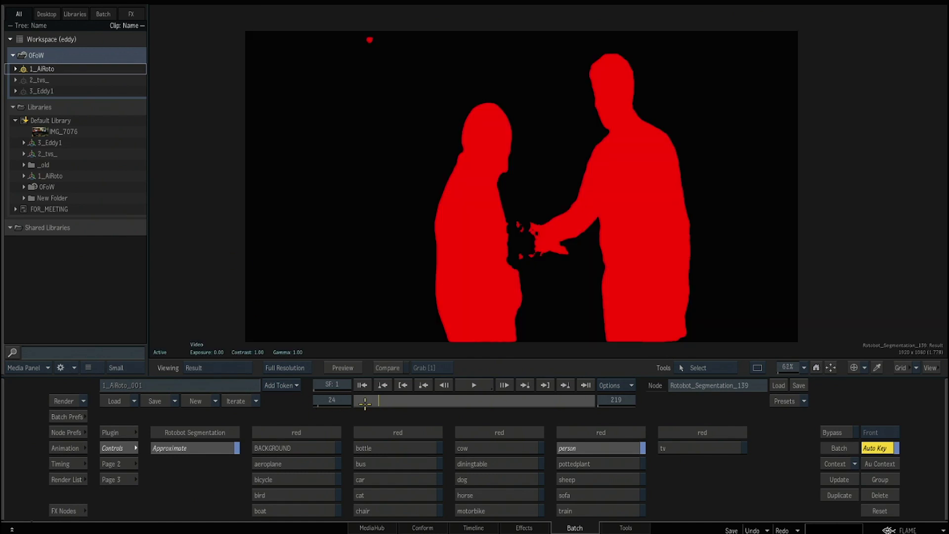
Step: Compare the red person matte with the source image and review the node's green and blue class lists
{"action": "key", "text": "F1"}
{"action": "key", "text": "F4"}
{"action": "key", "text": "F1"}
{"action": "key", "text": "F4"}
{"action": "left_click", "coordinate": [118, 463]}
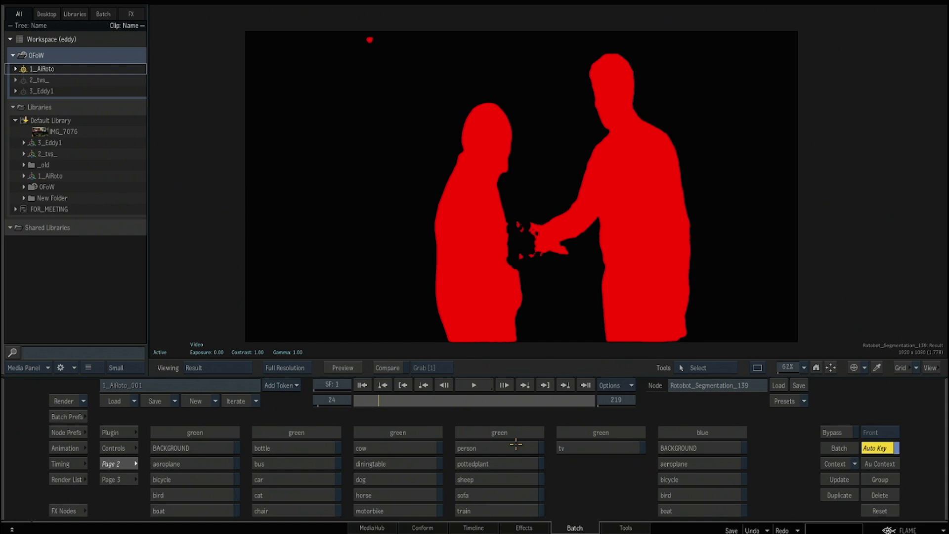
{"action": "left_click", "coordinate": [119, 479]}
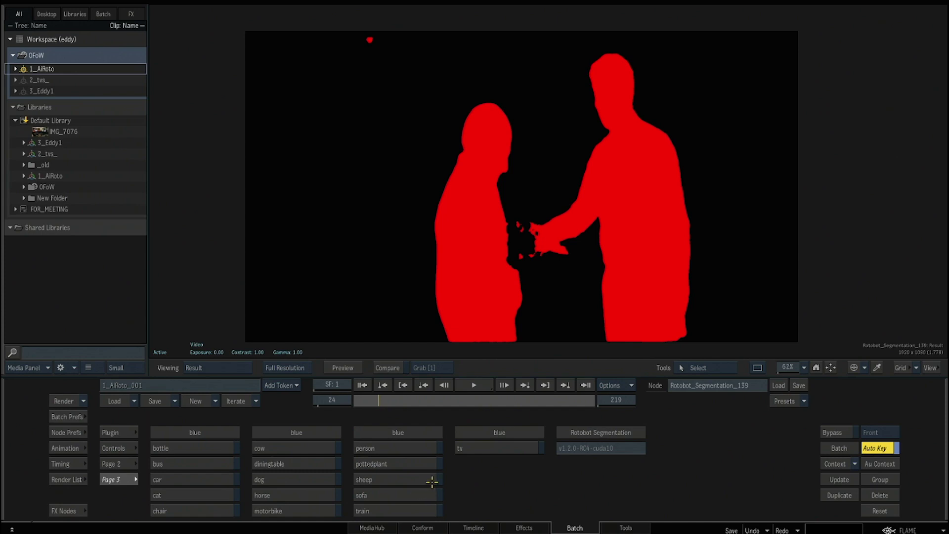
{"action": "left_click", "coordinate": [120, 446]}
Step: Feed separate107 from the new Rotobot Segmentation node and move the disconnected Rotobot_Segmentation_130 node aside
{"action": "key", "text": "Escape"}
{"action": "left_click_drag", "start_coordinate": [573, 196], "coordinate": [477, 235]}
{"action": "left_click_drag", "start_coordinate": [461, 183], "coordinate": [443, 93]}
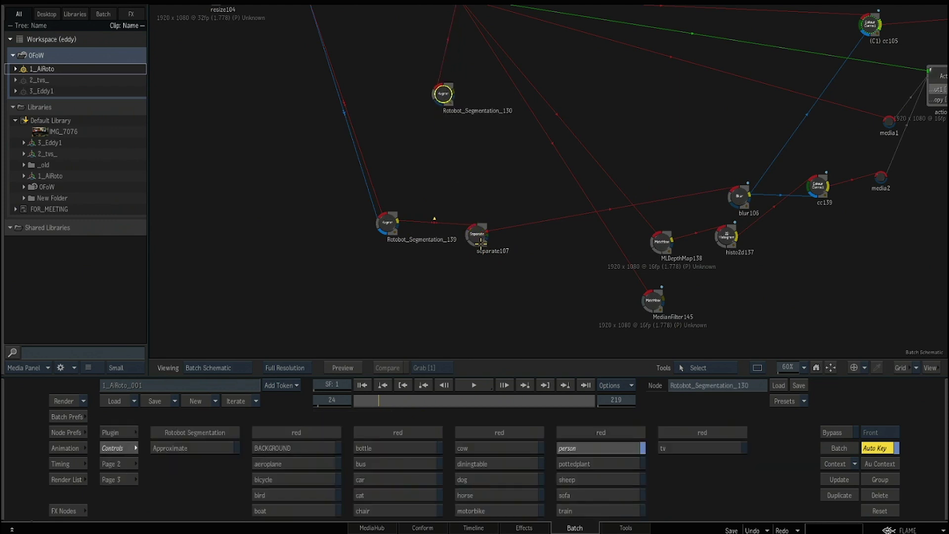
Step: View the separate107 red matte of the two men and the blur106 result
{"action": "left_click_drag", "start_coordinate": [481, 243], "coordinate": [485, 228]}
{"action": "key", "text": "F4"}
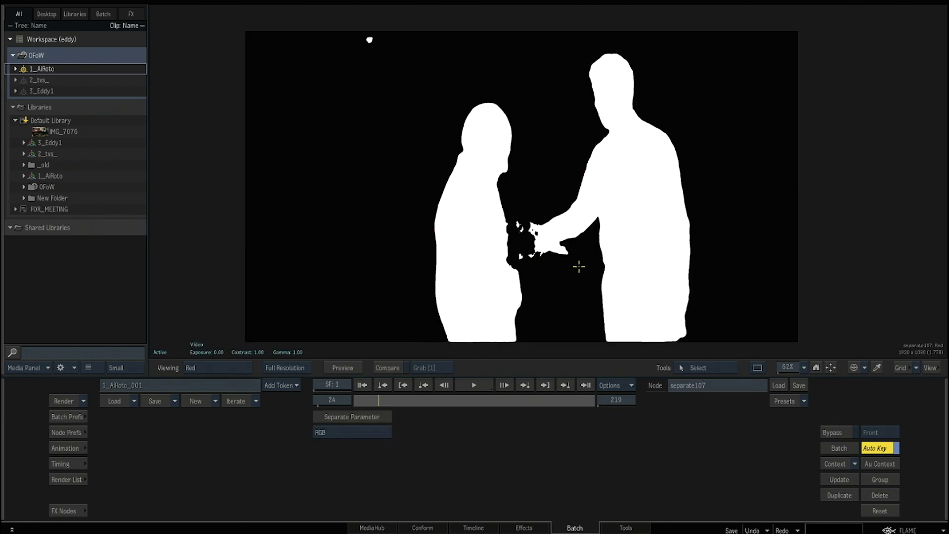
{"action": "key", "text": "F4"}
{"action": "left_click_drag", "start_coordinate": [518, 173], "coordinate": [479, 142]}
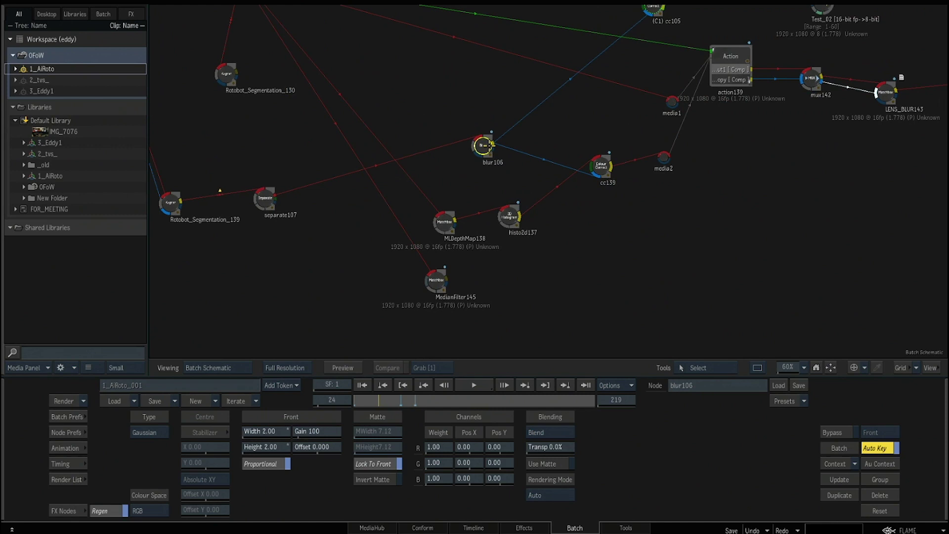
{"action": "key", "text": "F4"}
{"action": "key", "text": "F4"}
Step: Select the cc105 colour correct node and display its tinted result
{"action": "left_click_drag", "start_coordinate": [612, 78], "coordinate": [593, 216]}
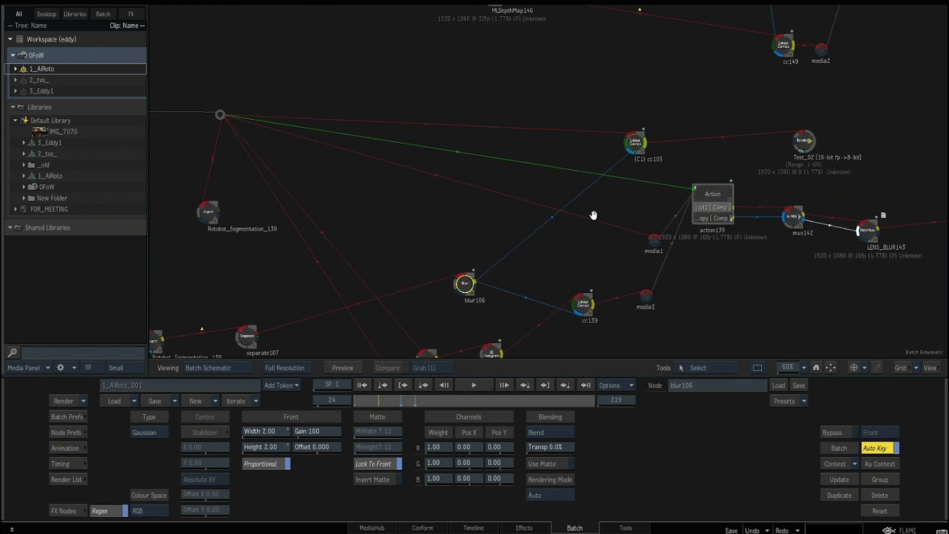
{"action": "left_click", "coordinate": [636, 139]}
{"action": "left_click_drag", "start_coordinate": [644, 141], "coordinate": [599, 150]}
{"action": "left_click_drag", "start_coordinate": [403, 113], "coordinate": [552, 132]}
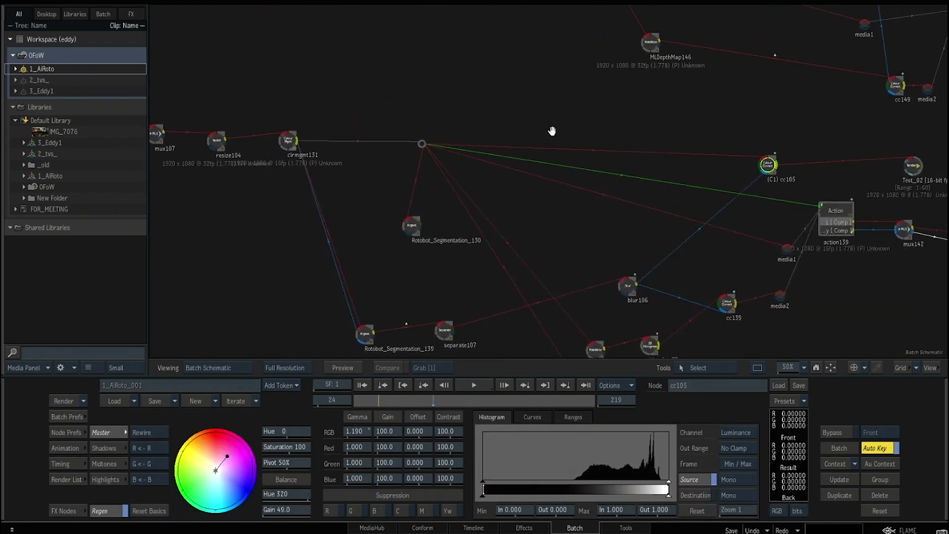
{"action": "key", "text": "F4"}
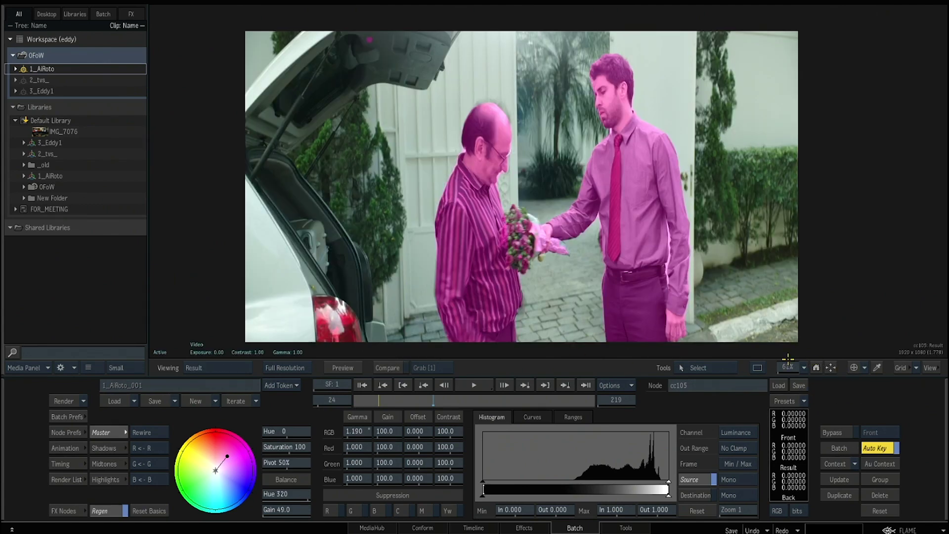
Step: Examine the tint edges on the two men up close, comparing the cc105 result with its front input
{"action": "left_click_drag", "start_coordinate": [788, 367], "coordinate": [815, 373]}
{"action": "left_click_drag", "start_coordinate": [775, 140], "coordinate": [631, 193]}
{"action": "key", "text": "F1"}
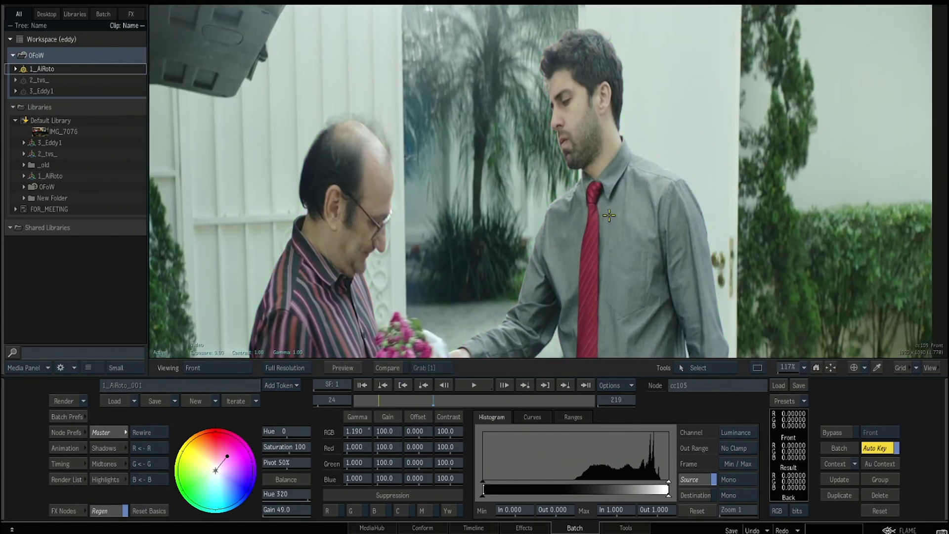
{"action": "key", "text": "F4"}
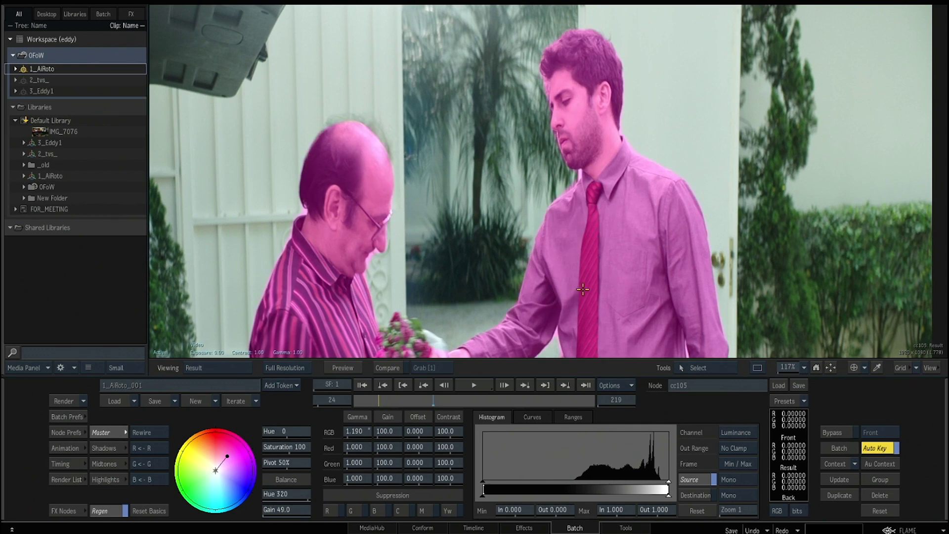
{"action": "key", "text": "F4"}
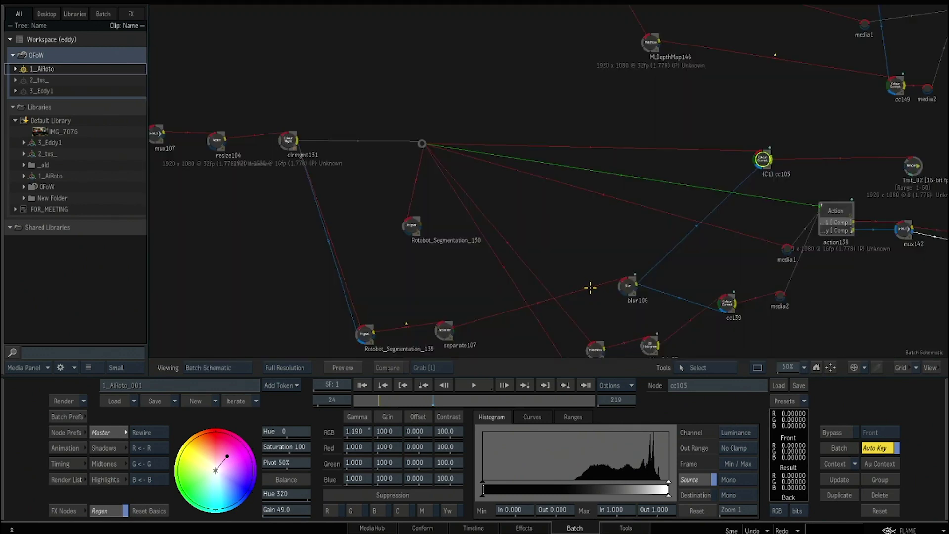
{"action": "key", "text": "F4"}
{"action": "key", "text": "F1"}
{"action": "key", "text": "F4"}
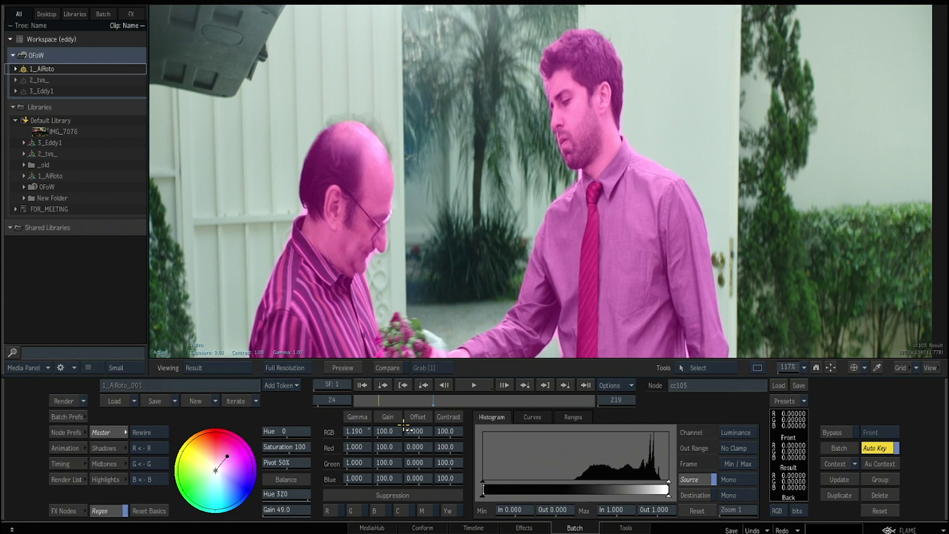
{"action": "scroll", "coordinate": [621, 209], "scroll_direction": "down", "scroll_amount": 2}
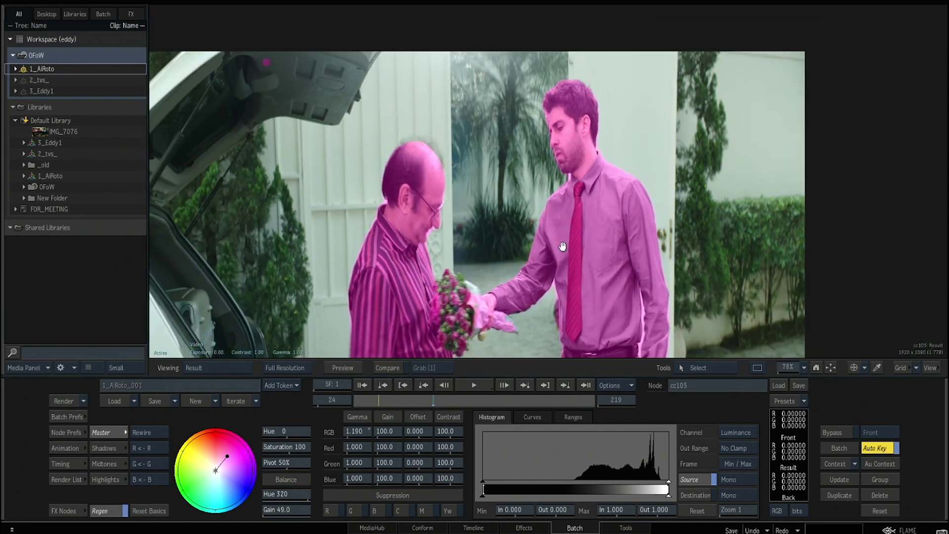
{"action": "left_click_drag", "start_coordinate": [524, 261], "coordinate": [535, 205]}
Step: Open the Test_02 batch render in the full-screen player and examine the tinted men
{"action": "key", "text": "Escape"}
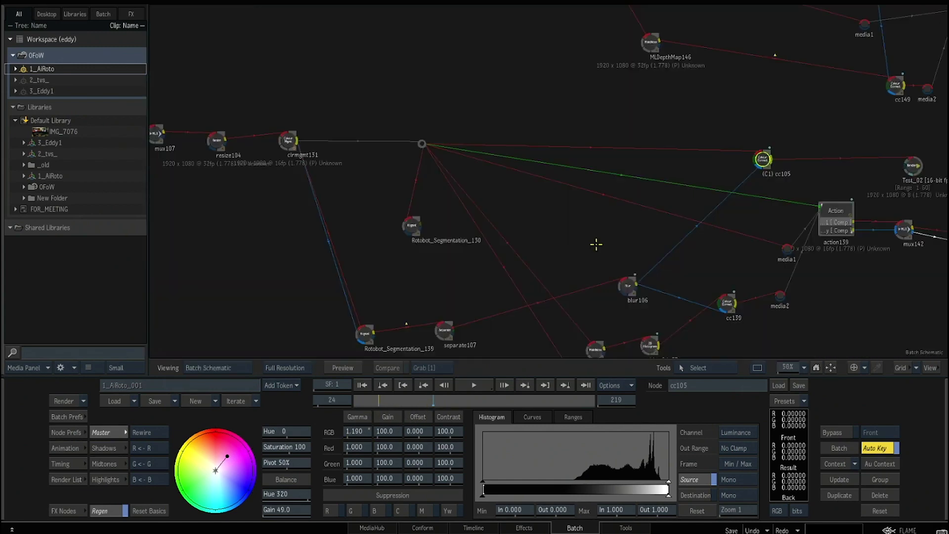
{"action": "scroll", "coordinate": [589, 223], "scroll_direction": "down", "scroll_amount": 1}
{"action": "left_click_drag", "start_coordinate": [623, 214], "coordinate": [554, 240]}
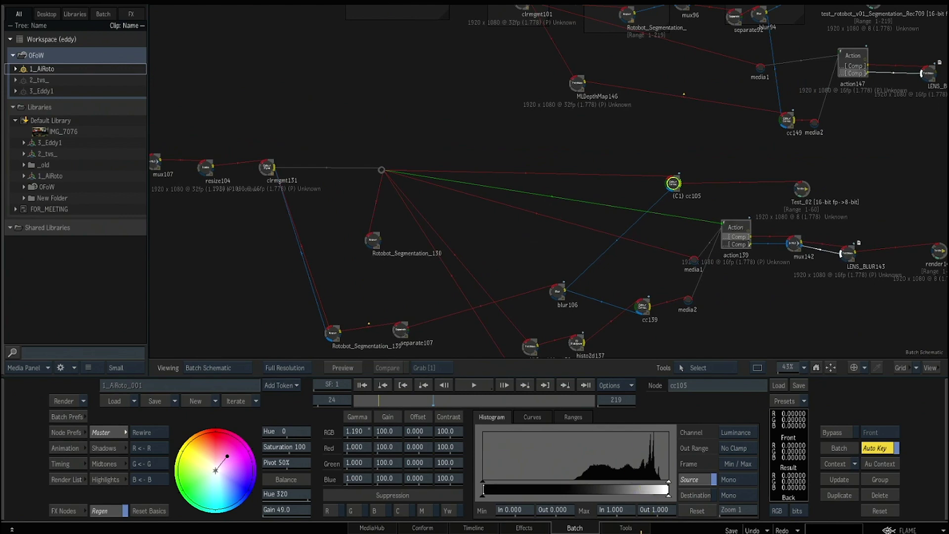
{"action": "left_click", "coordinate": [628, 527]}
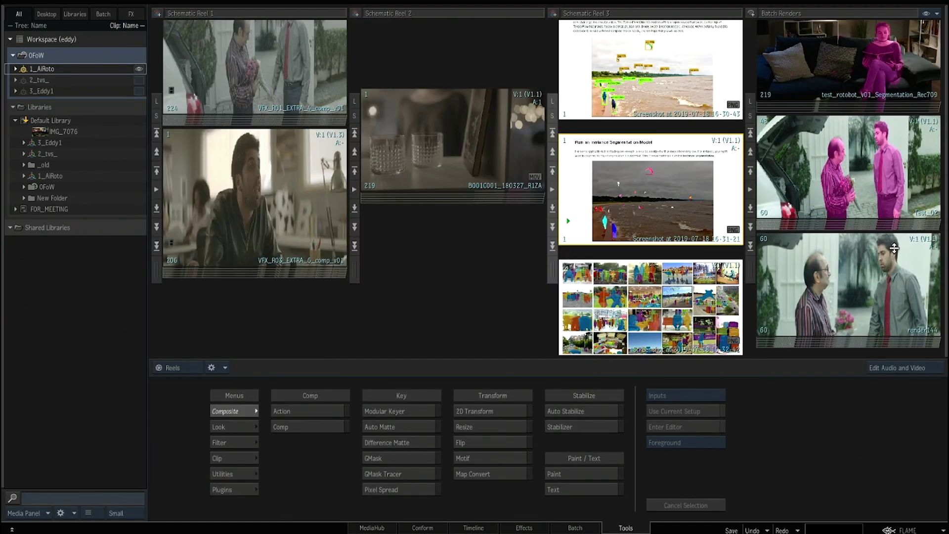
{"action": "double_click", "coordinate": [876, 186]}
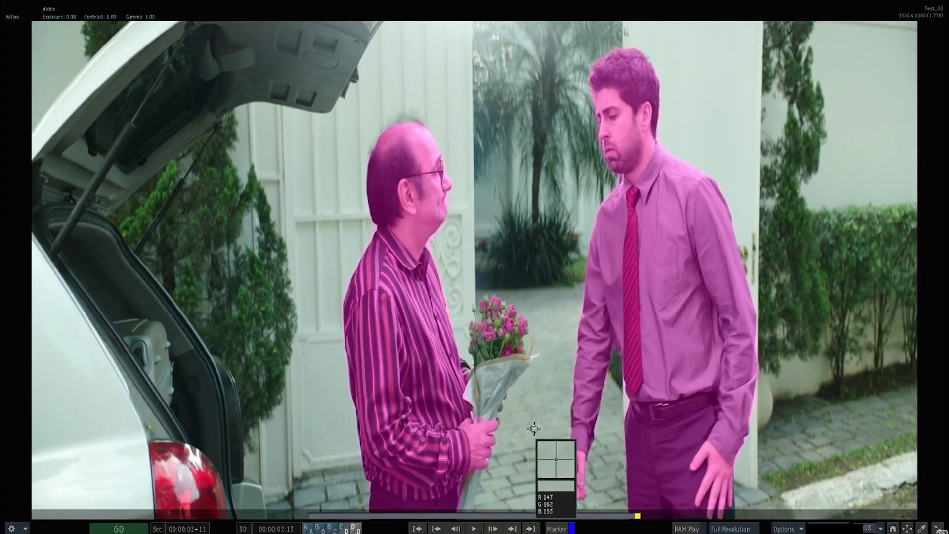
Step: Close the render player and view the cc105 result at frame 75
{"action": "key", "text": "Escape"}
{"action": "key", "text": "F4"}
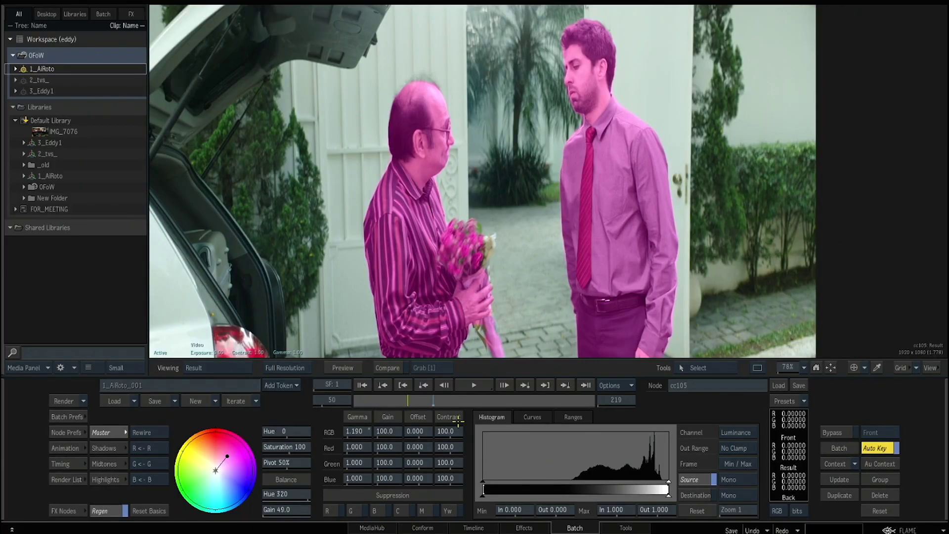
{"action": "left_click", "coordinate": [441, 395]}
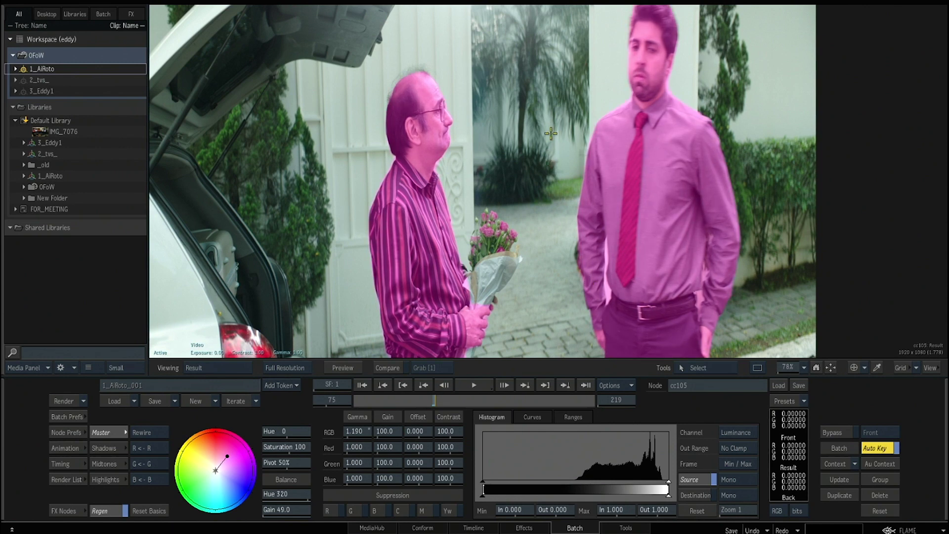
Step: Delete the MedianFilter145 node from the schematic
{"action": "key", "text": "Escape"}
{"action": "left_click_drag", "start_coordinate": [618, 268], "coordinate": [610, 267]}
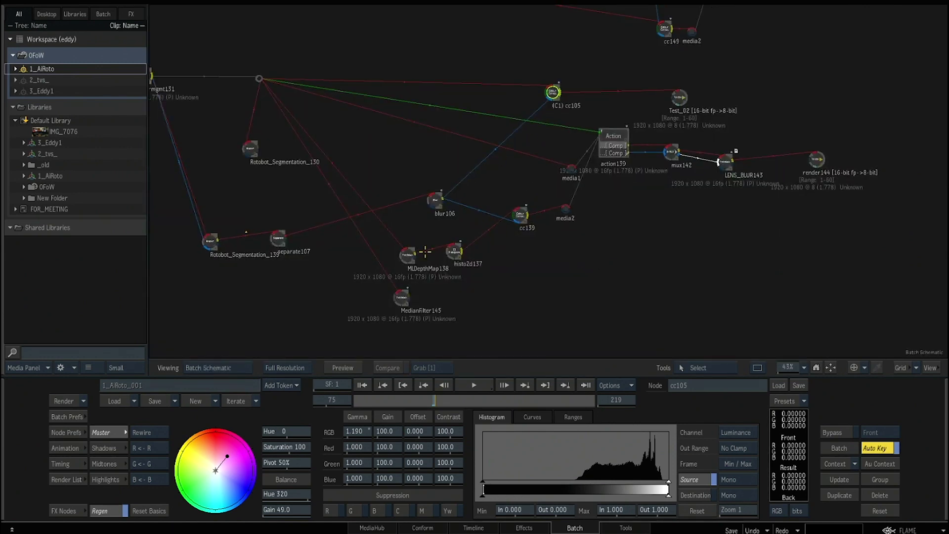
{"action": "left_click_drag", "start_coordinate": [521, 261], "coordinate": [580, 266]}
{"action": "left_click_drag", "start_coordinate": [462, 303], "coordinate": [428, 532]}
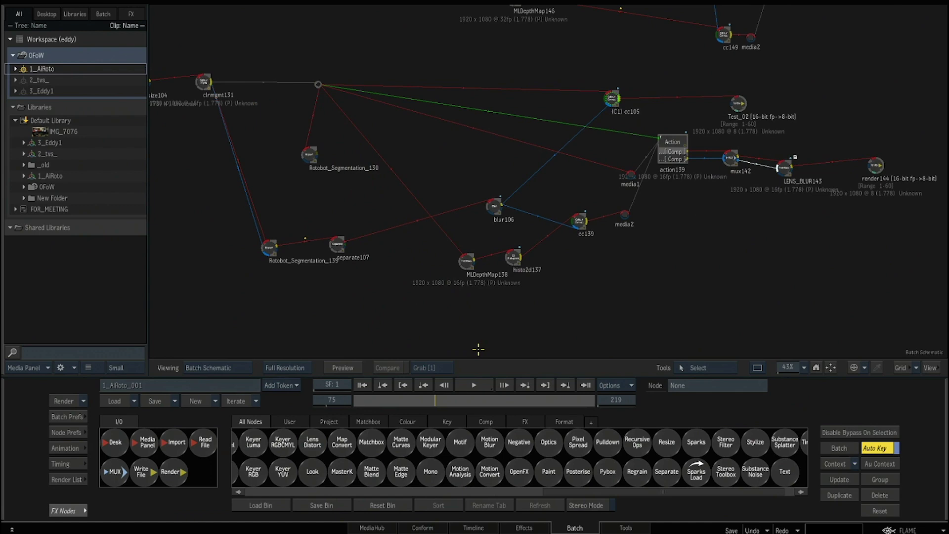
{"action": "left_click_drag", "start_coordinate": [403, 229], "coordinate": [474, 234]}
{"action": "left_click_drag", "start_coordinate": [490, 299], "coordinate": [439, 248]}
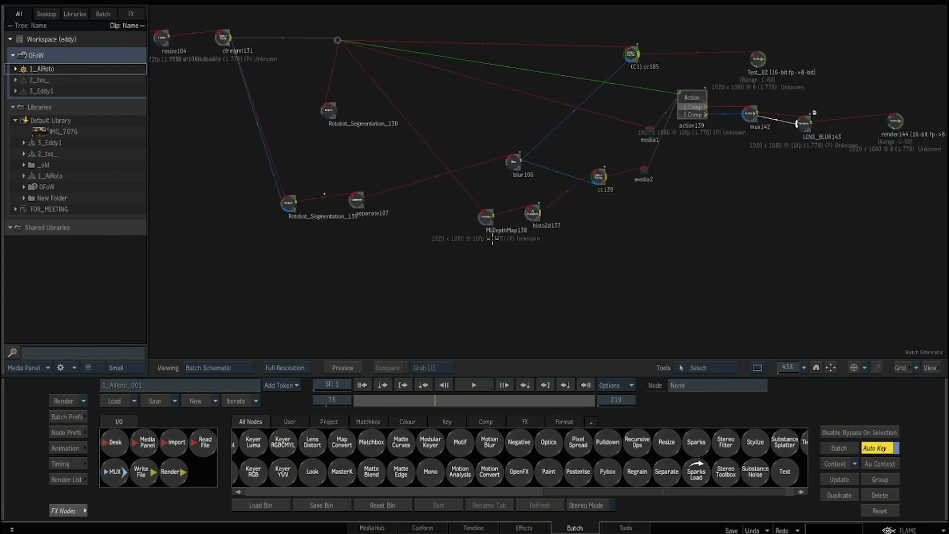
Step: Add an MLDepthMap Matchbox shader node below MLDepthMap138 and connect it to the source image's shared junction
{"action": "left_click_drag", "start_coordinate": [483, 209], "coordinate": [464, 327]}
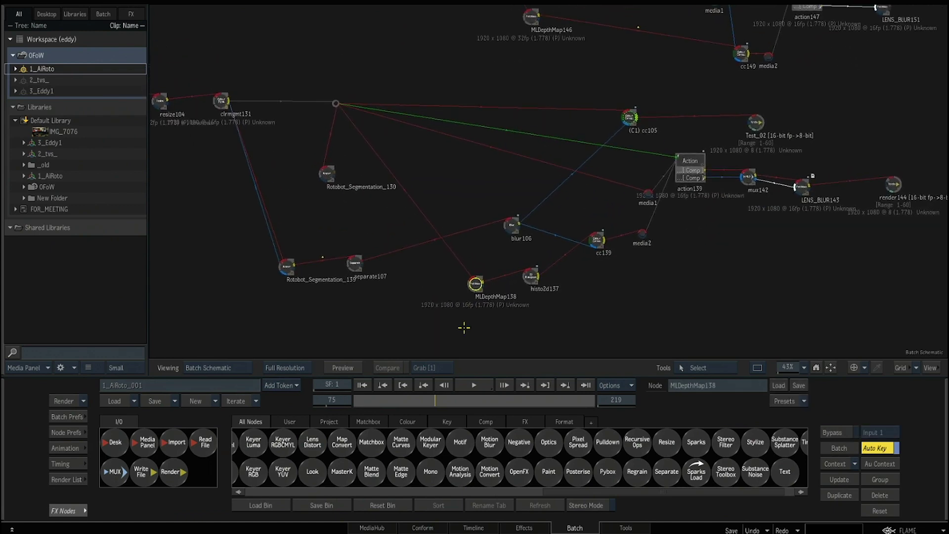
{"action": "left_click_drag", "start_coordinate": [445, 292], "coordinate": [436, 240]}
{"action": "key", "text": "m"}
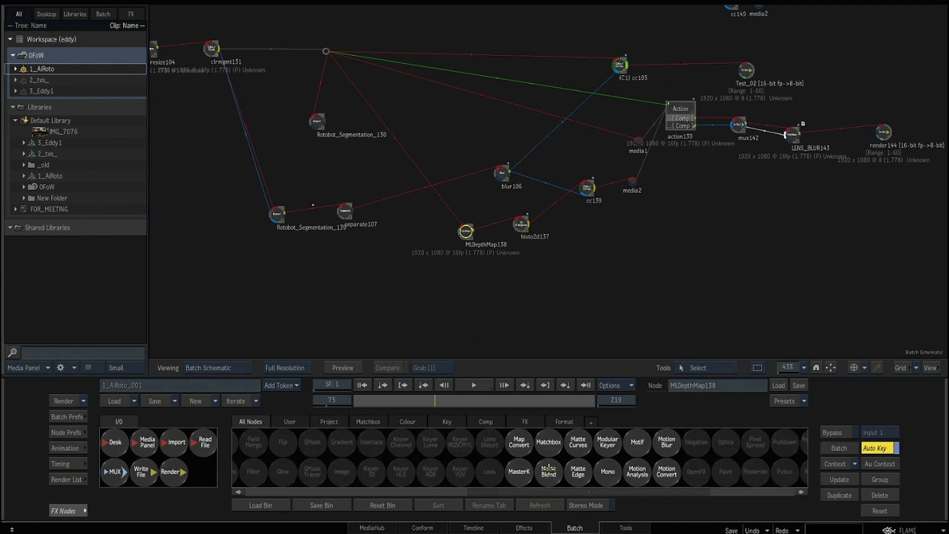
{"action": "left_click", "coordinate": [549, 445]}
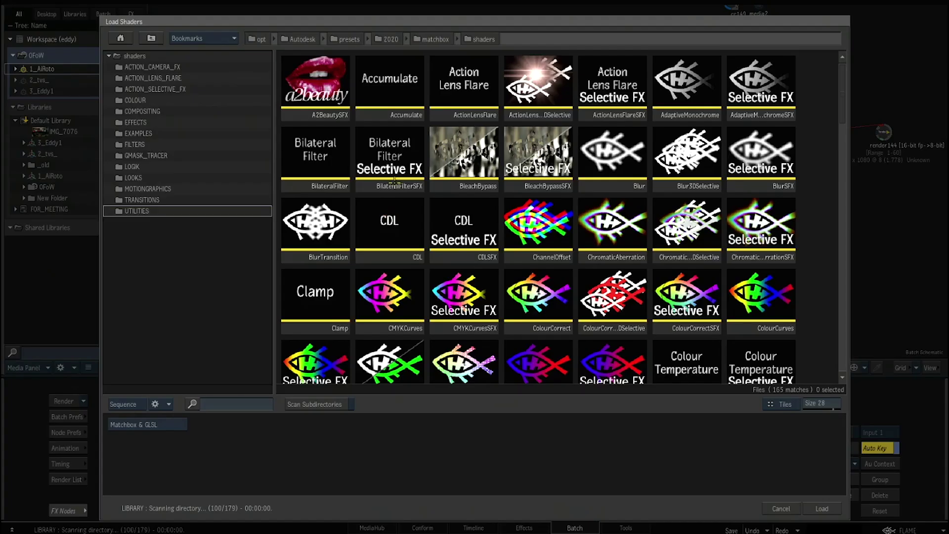
{"action": "left_click_drag", "start_coordinate": [843, 84], "coordinate": [844, 241]}
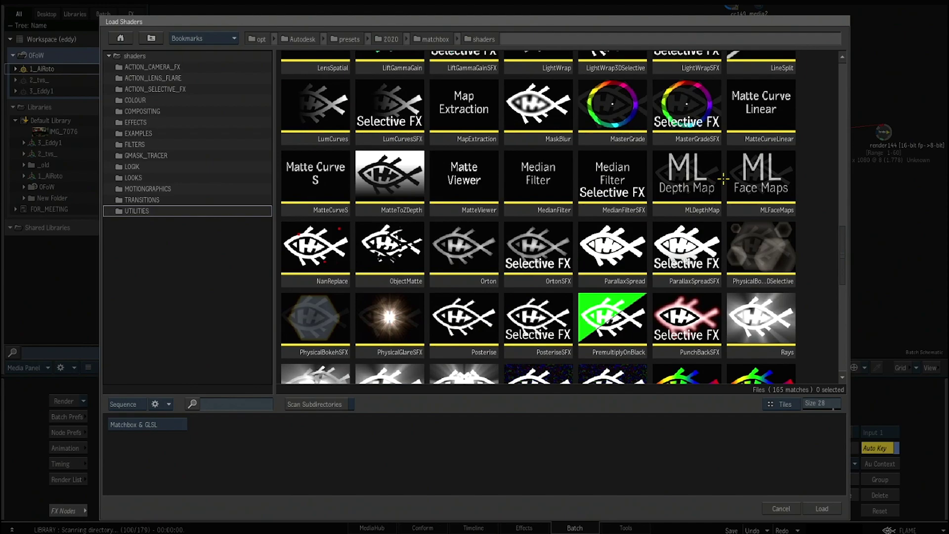
{"action": "double_click", "coordinate": [697, 179]}
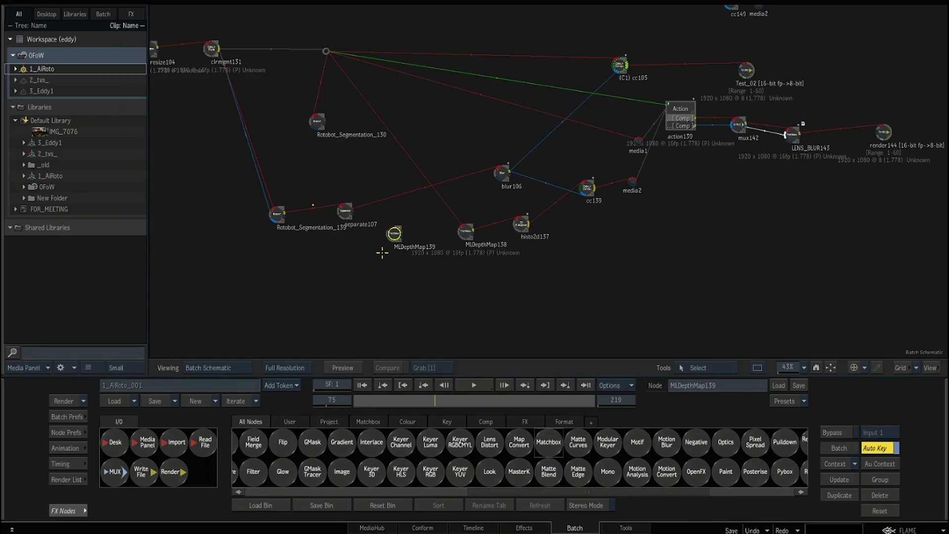
{"action": "left_click_drag", "start_coordinate": [394, 232], "coordinate": [421, 280]}
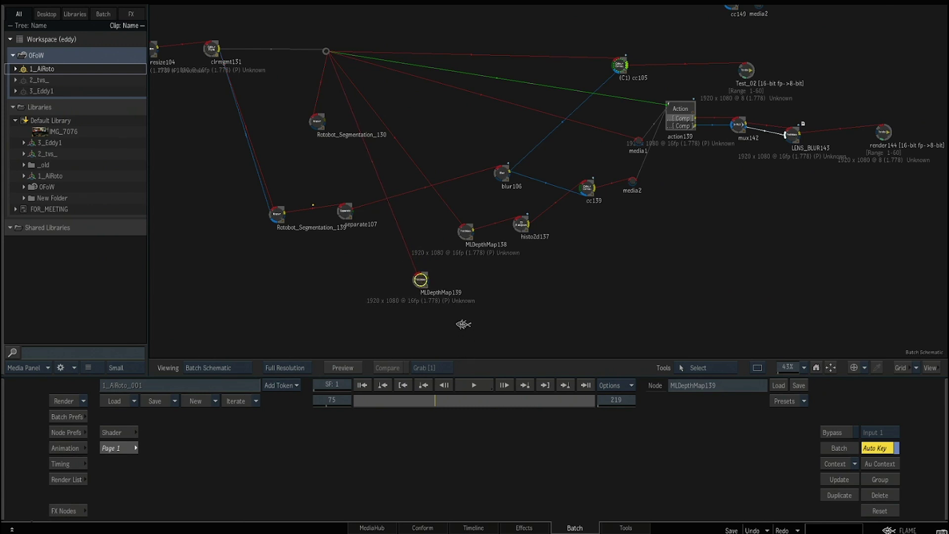
Step: Examine the MLDepthMap139 result at frame 75 up close and compare it with the input image
{"action": "key", "text": "F4"}
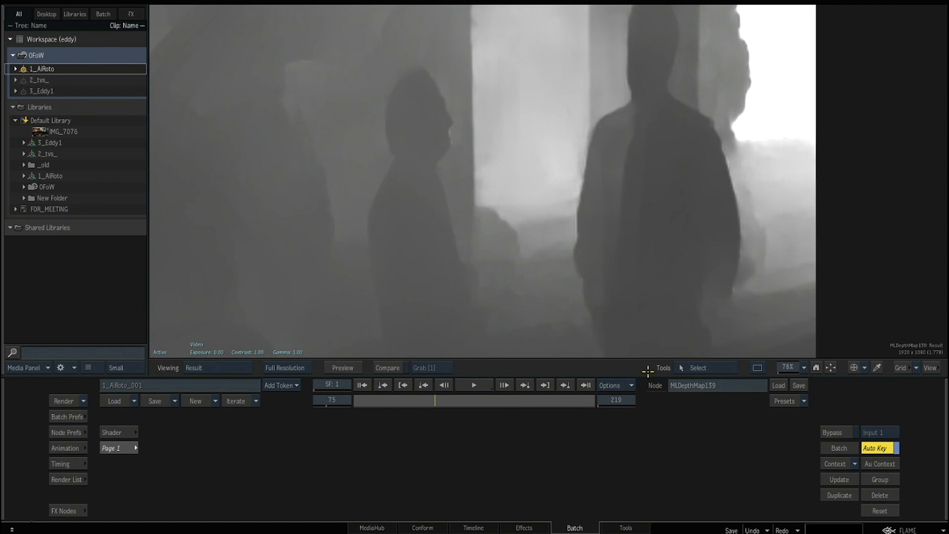
{"action": "left_click_drag", "start_coordinate": [608, 116], "coordinate": [702, 136]}
{"action": "scroll", "coordinate": [702, 137], "scroll_direction": "down", "scroll_amount": 6}
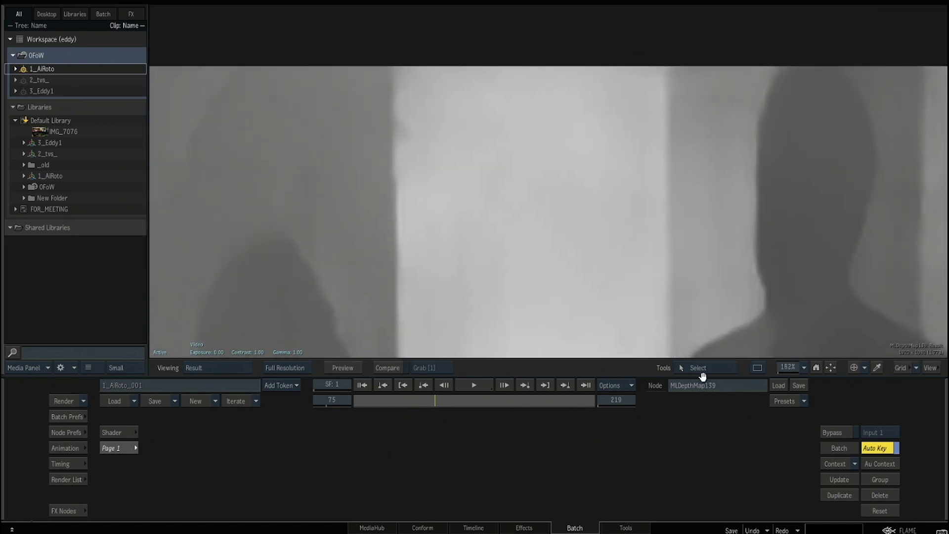
{"action": "scroll", "coordinate": [648, 218], "scroll_direction": "up", "scroll_amount": 2}
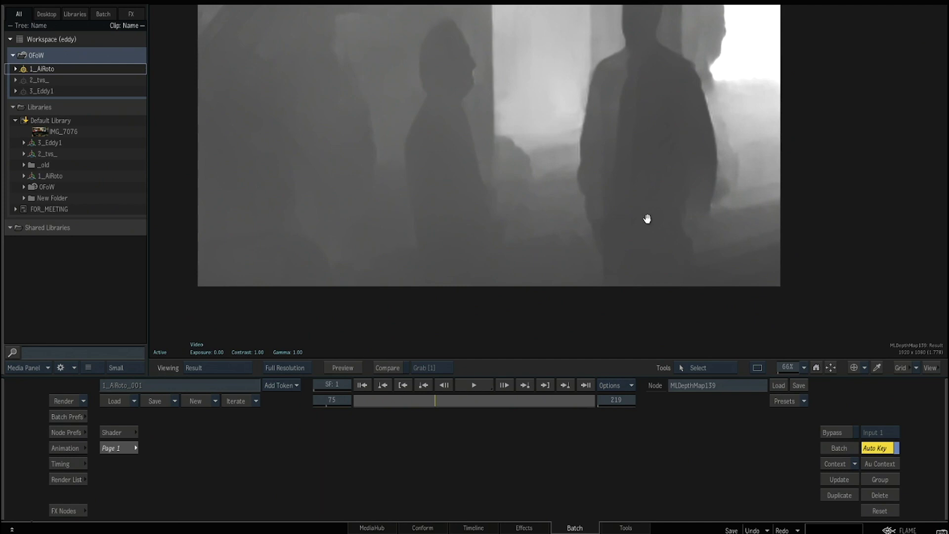
{"action": "scroll", "coordinate": [606, 275], "scroll_direction": "down", "scroll_amount": 3}
{"action": "key", "text": "F1"}
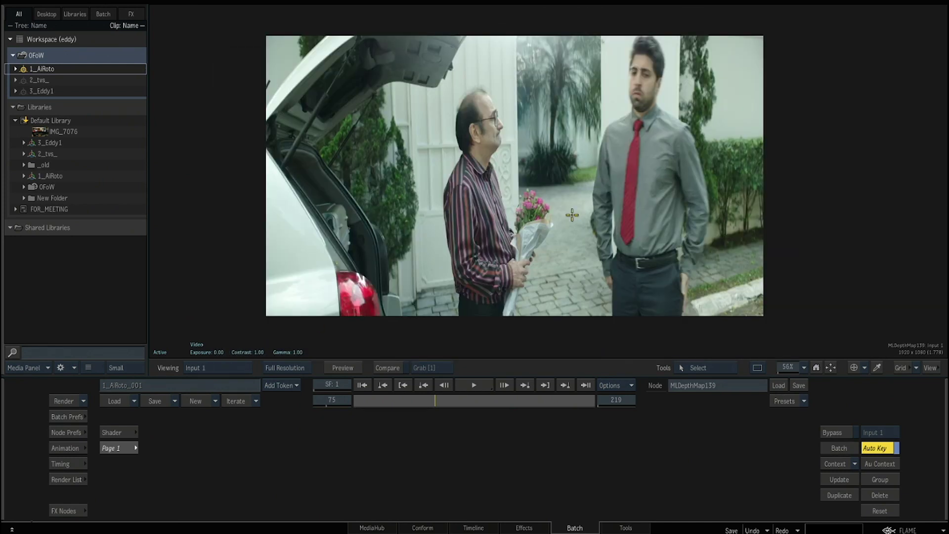
{"action": "key", "text": "F4"}
{"action": "key", "text": "Escape"}
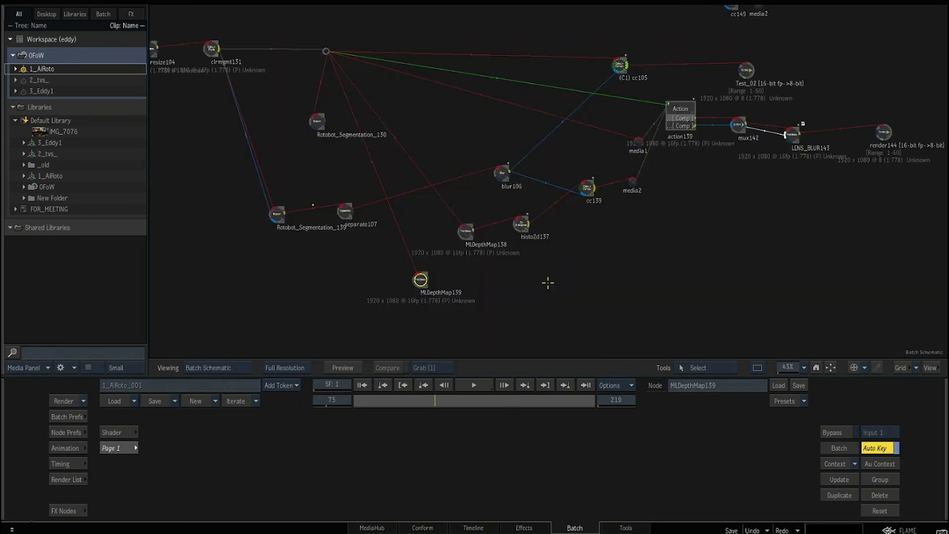
Step: Try a 2D Histogram on MLDepthMap139 with the input minimum at 0.156 and view the matte at frame 67
{"action": "left_click", "coordinate": [66, 511]}
{"action": "left_click_drag", "start_coordinate": [244, 447], "coordinate": [440, 289]}
{"action": "left_click_drag", "start_coordinate": [375, 478], "coordinate": [504, 480]}
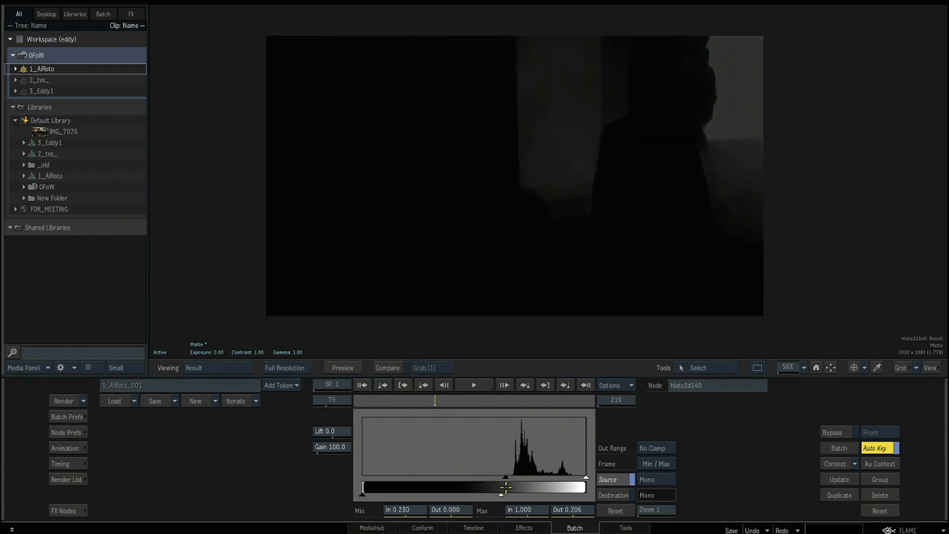
{"action": "key", "text": "ctrl+z"}
{"action": "key", "text": "ctrl+z"}
{"action": "key", "text": "ctrl+z"}
{"action": "key", "text": "ctrl+z"}
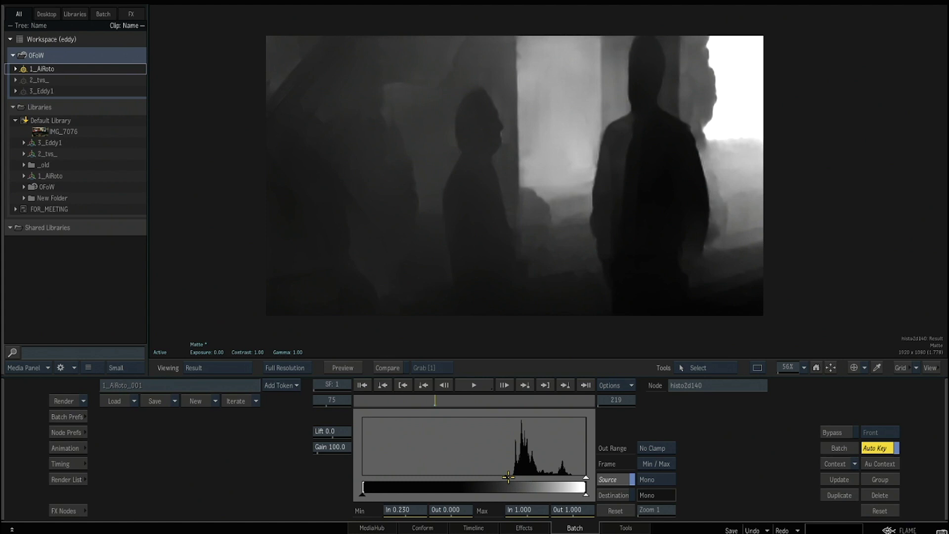
{"action": "mouse_move", "coordinate": [508, 477]}
{"action": "left_mouse_down"}
{"action": "mouse_move", "coordinate": [478, 476]}
{"action": "mouse_move", "coordinate": [544, 475]}
{"action": "mouse_move", "coordinate": [450, 472]}
{"action": "mouse_move", "coordinate": [527, 477]}
{"action": "mouse_move", "coordinate": [489, 478]}
{"action": "left_mouse_up"}
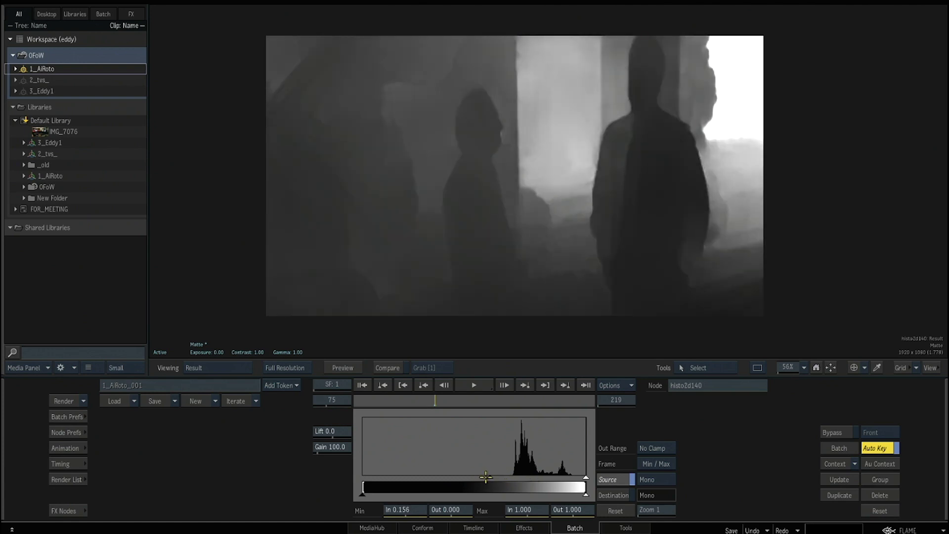
{"action": "left_click", "coordinate": [397, 402]}
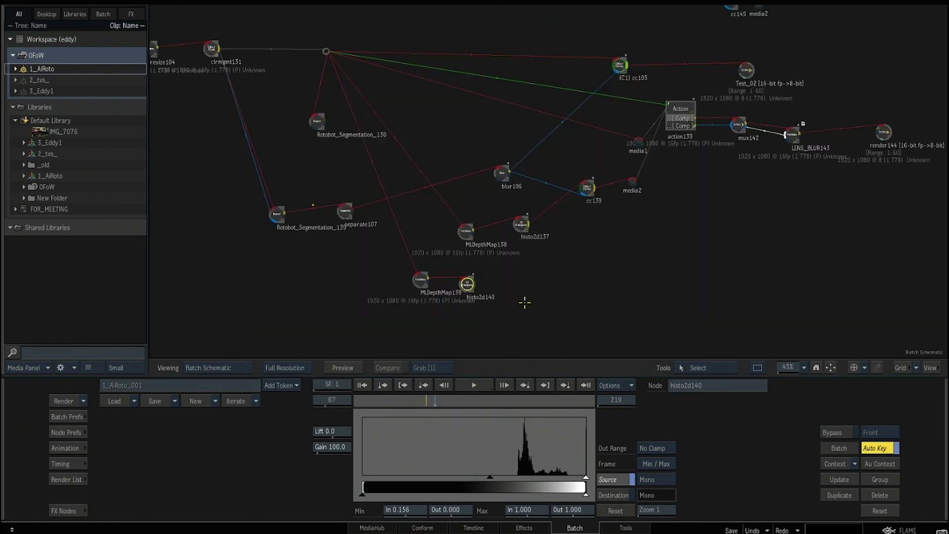
Step: Delete the histo2d140 node and view the MLDepthMap139 result at frame 60
{"action": "left_click_drag", "start_coordinate": [469, 288], "coordinate": [479, 288]}
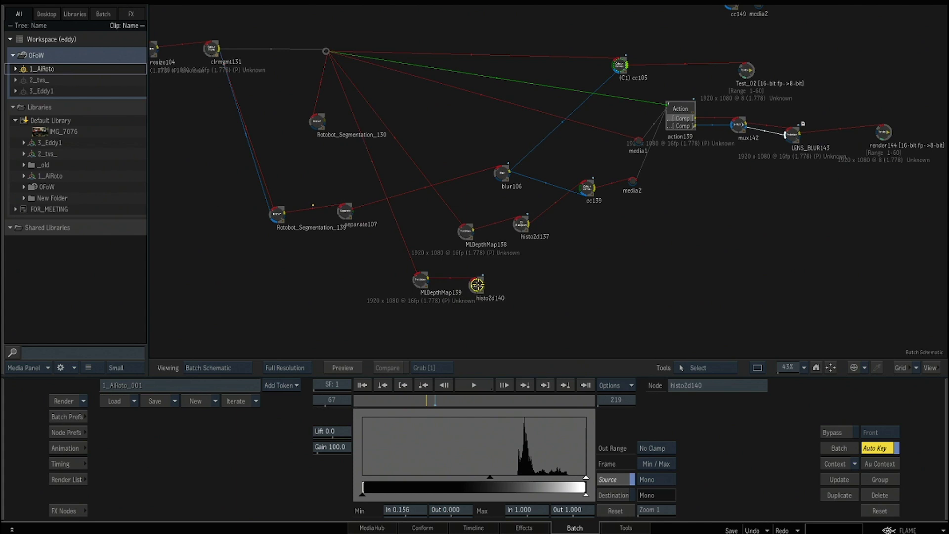
{"action": "key", "text": "Delete"}
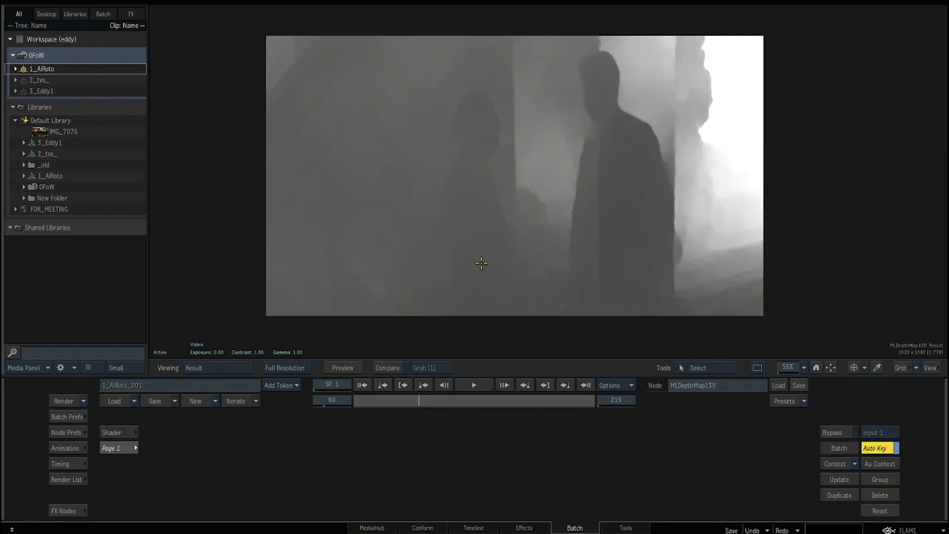
{"action": "key", "text": "F4"}
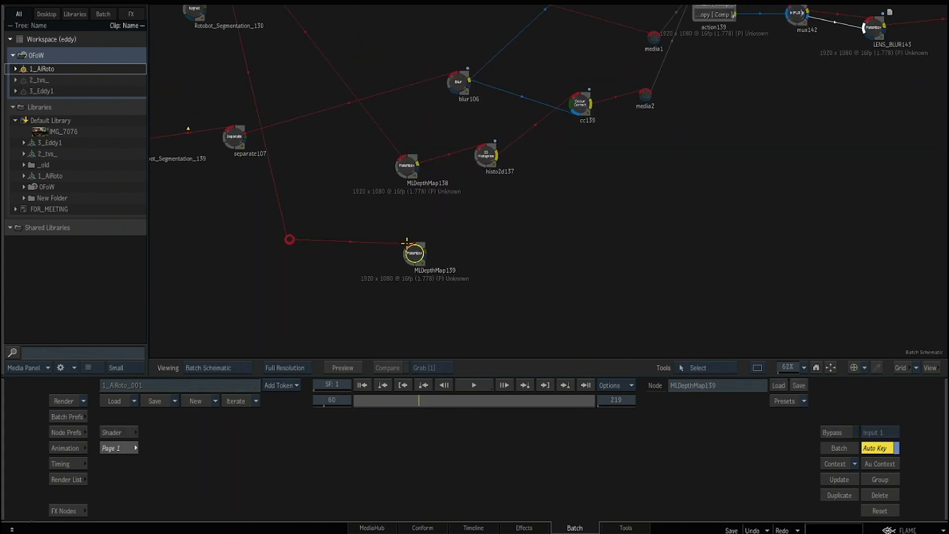
Step: Reposition the MLDepthMap139 and MLDepthMap138 nodes in the schematic and view the MLDepthMap138 result
{"action": "left_click_drag", "start_coordinate": [413, 252], "coordinate": [388, 227]}
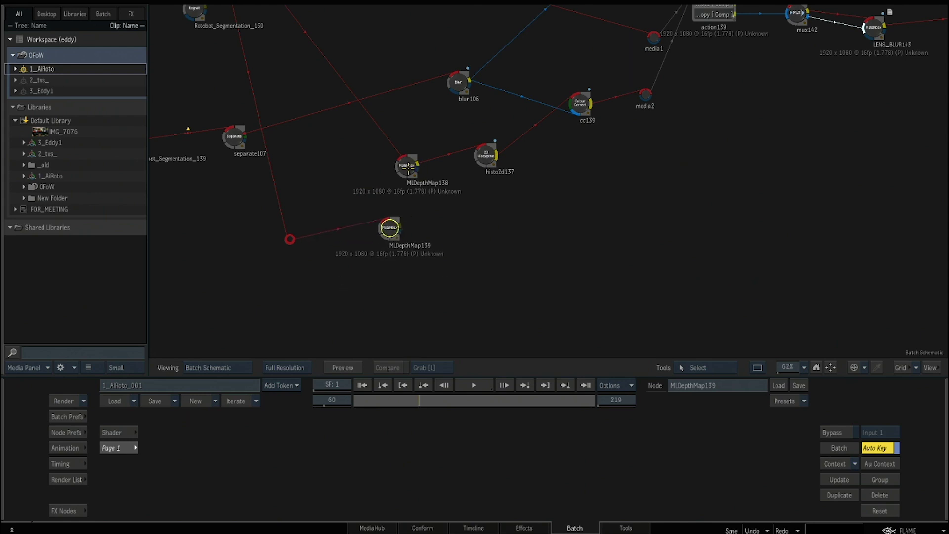
{"action": "left_click_drag", "start_coordinate": [407, 167], "coordinate": [406, 157]}
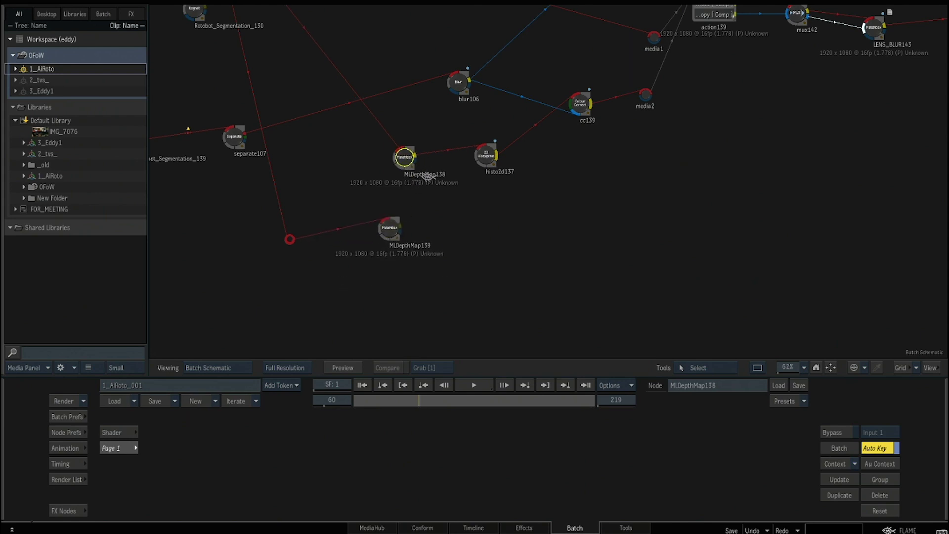
{"action": "key", "text": "F4"}
{"action": "key", "text": "F4"}
Step: Compare the histo2d137 node's front input with its result to examine the depth matte's contrast
{"action": "left_click", "coordinate": [488, 152]}
{"action": "key", "text": "F1"}
{"action": "key", "text": "F4"}
{"action": "key", "text": "F1"}
{"action": "key", "text": "F4"}
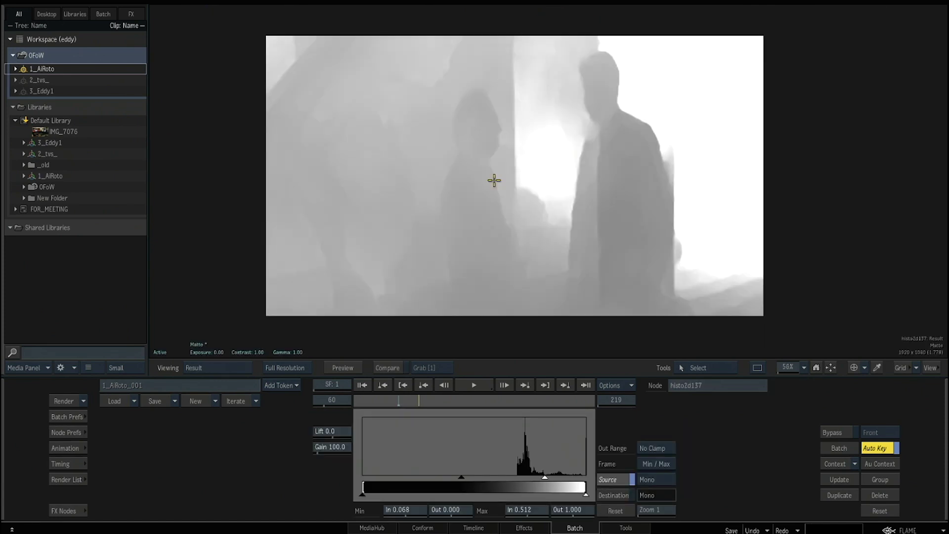
{"action": "key", "text": "Escape"}
Step: View the blur106 node's result to examine the blurred matte
{"action": "left_click_drag", "start_coordinate": [519, 191], "coordinate": [512, 255]}
{"action": "left_click_drag", "start_coordinate": [453, 147], "coordinate": [454, 150]}
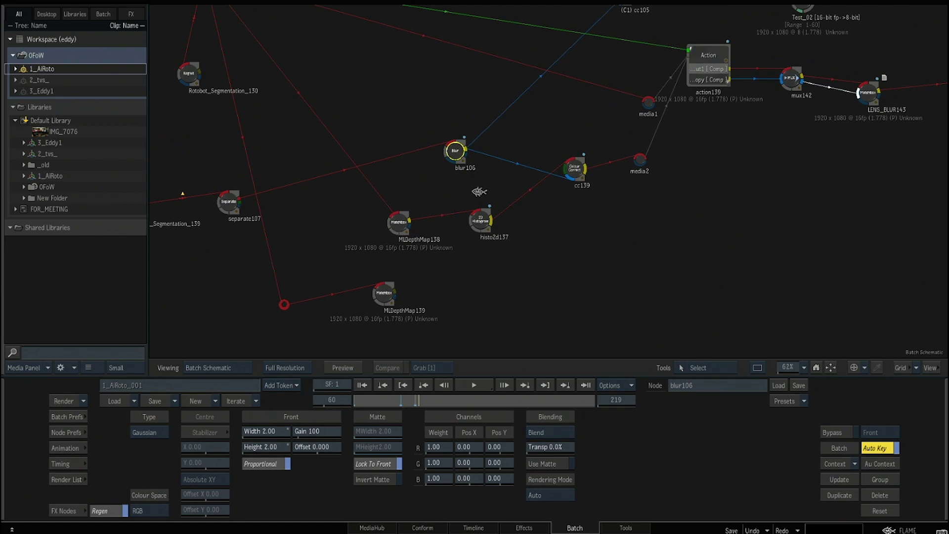
{"action": "key", "text": "F4"}
{"action": "key", "text": "F4"}
Step: Compare the cc139 node's front input with its result to examine the combined depth matte
{"action": "left_click", "coordinate": [575, 171]}
{"action": "key", "text": "F4"}
{"action": "key", "text": "F1"}
{"action": "key", "text": "F4"}
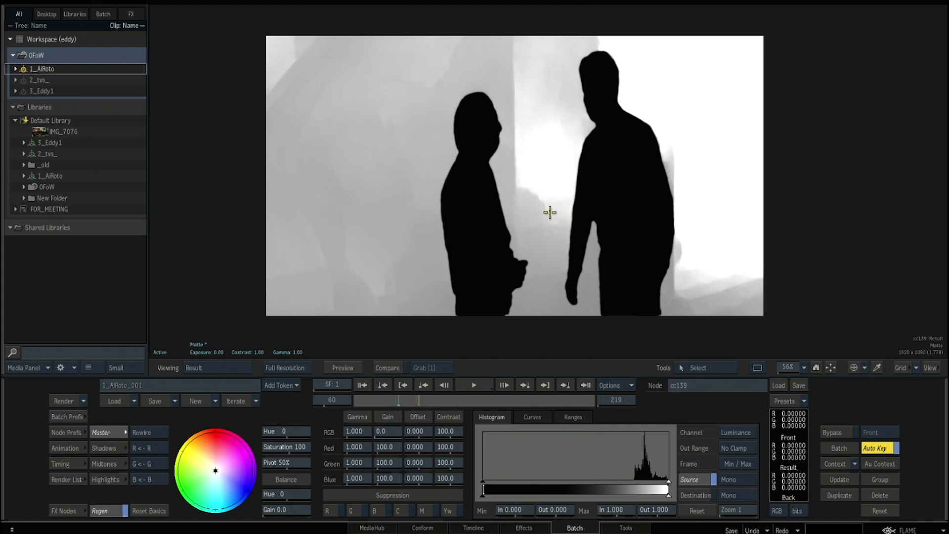
{"action": "key", "text": "F1"}
{"action": "key", "text": "F4"}
{"action": "key", "text": "Escape"}
{"action": "left_click_drag", "start_coordinate": [591, 207], "coordinate": [478, 286]}
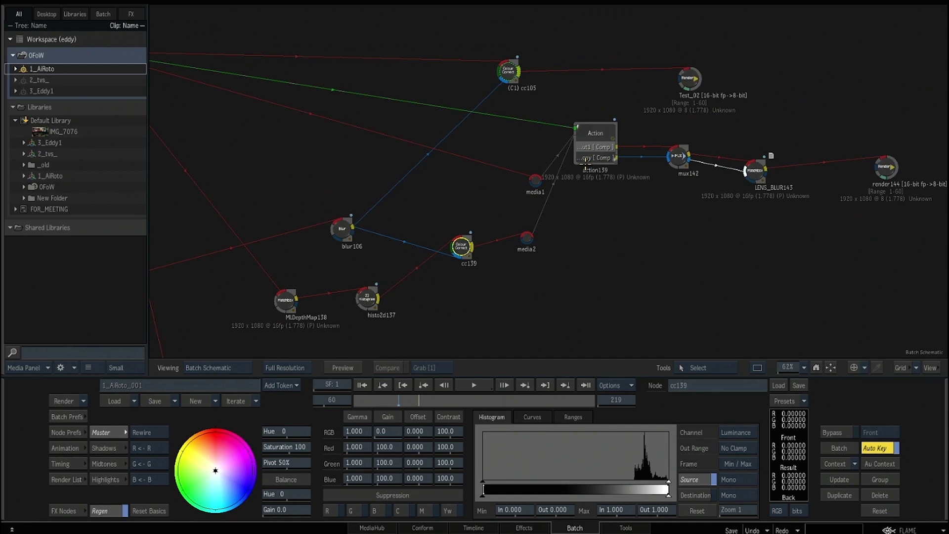
{"action": "key", "text": "grave"}
{"action": "key", "text": "grave"}
{"action": "key", "text": "grave"}
{"action": "key", "text": "grave"}
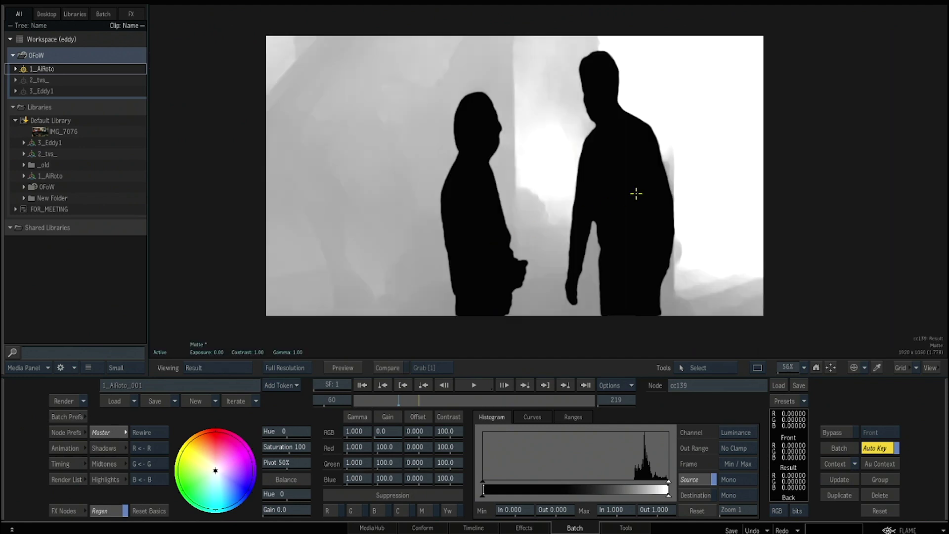
Step: Move the action139 node slightly lower in the schematic and compare its background media with the output1 Comp
{"action": "left_click", "coordinate": [604, 147]}
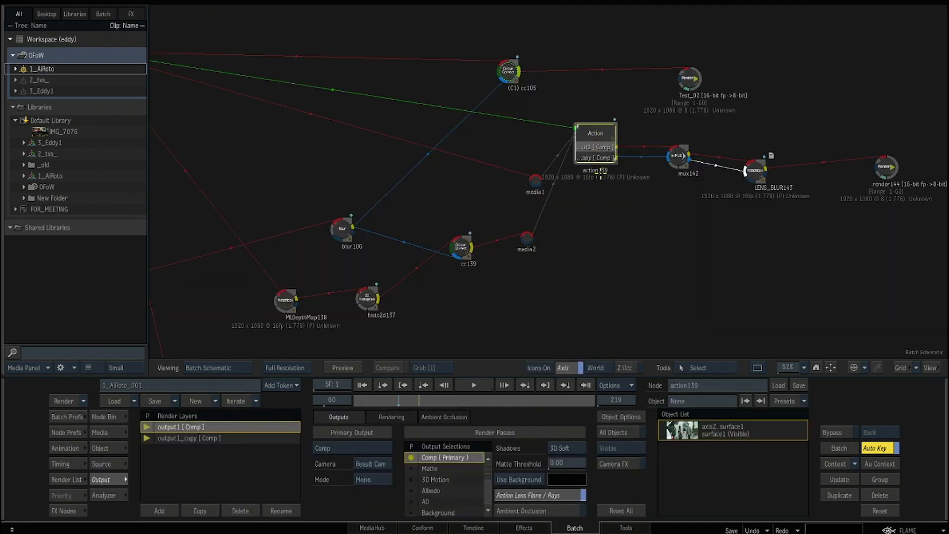
{"action": "left_click_drag", "start_coordinate": [596, 150], "coordinate": [580, 186]}
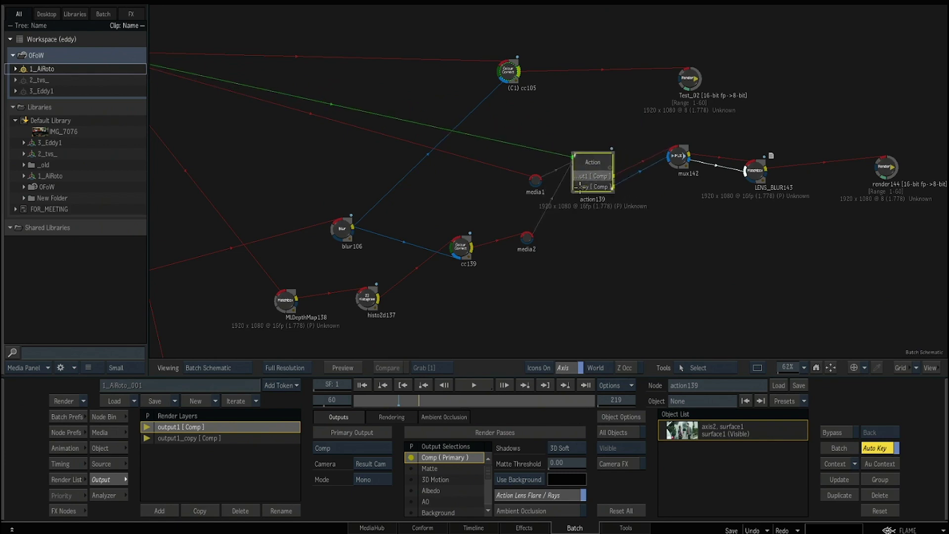
{"action": "key", "text": "grave"}
{"action": "key", "text": "F2"}
{"action": "key", "text": "F4"}
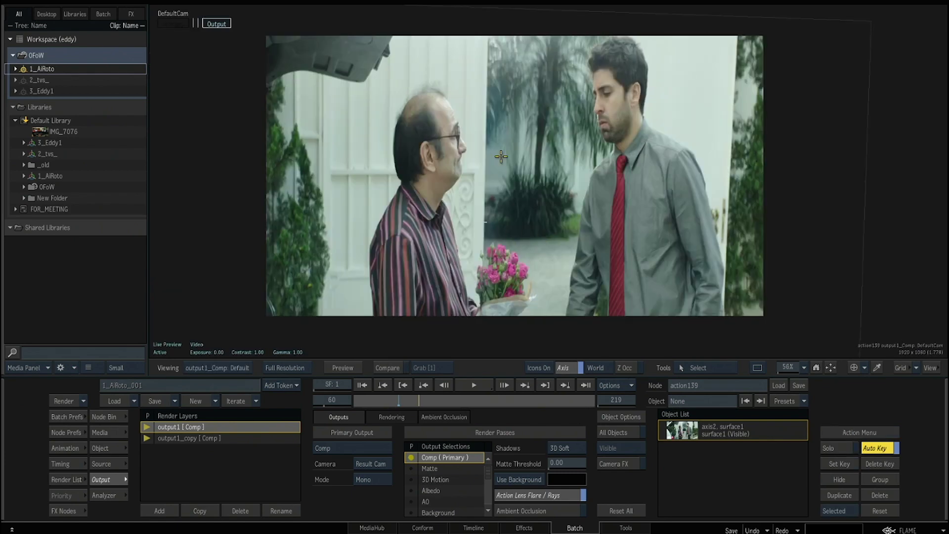
{"action": "key", "text": "F2"}
{"action": "key", "text": "F4"}
{"action": "key", "text": "F2"}
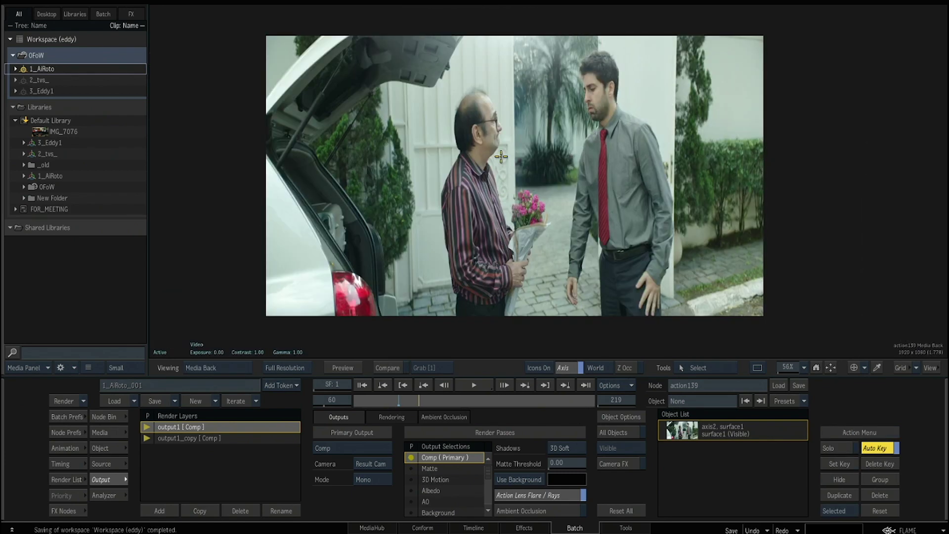
{"action": "key", "text": "F4"}
{"action": "key", "text": "F2"}
{"action": "key", "text": "F4"}
{"action": "key", "text": "F2"}
{"action": "key", "text": "F4"}
{"action": "key", "text": "F2"}
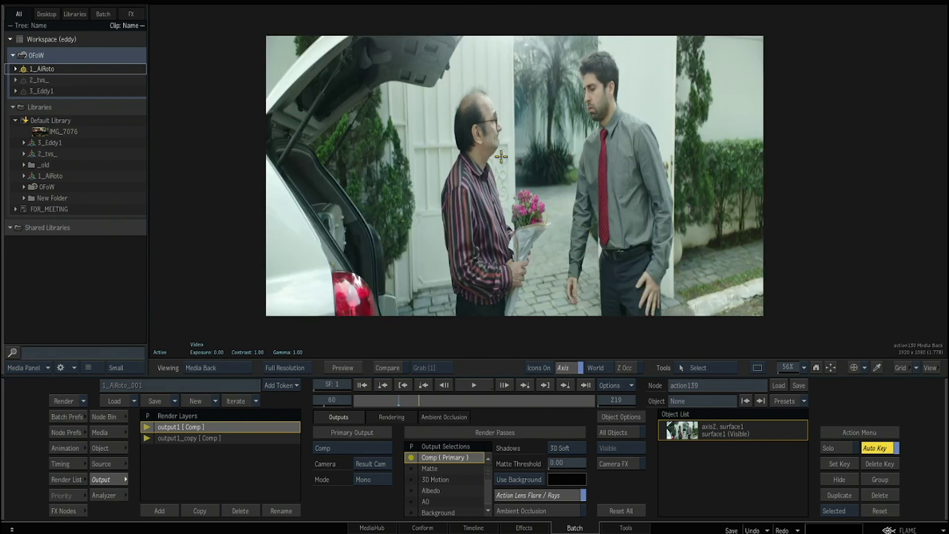
Step: Examine the reframed shot of the two men in action139's output1 Comp at frame 60
{"action": "key", "text": "F1"}
{"action": "key", "text": "F1"}
{"action": "key", "text": "F1"}
{"action": "key", "text": "F1"}
{"action": "key", "text": "F1"}
{"action": "key", "text": "F1"}
{"action": "key", "text": "F1"}
{"action": "key", "text": "F1"}
{"action": "key", "text": "F1"}
{"action": "key", "text": "F1"}
{"action": "key", "text": "F1"}
{"action": "key", "text": "F1"}
{"action": "key", "text": "F1"}
{"action": "scroll", "coordinate": [527, 185], "scroll_direction": "up", "scroll_amount": 1}
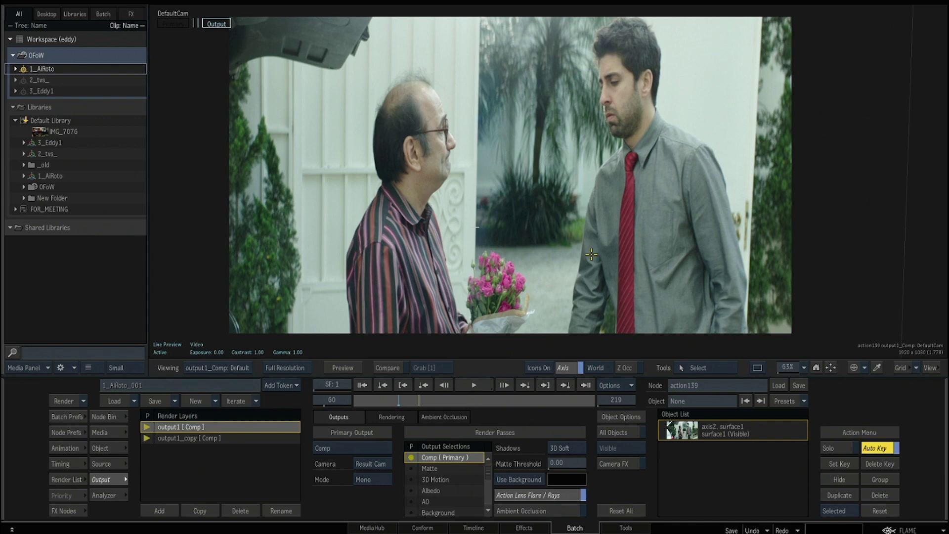
Step: Hide the media panel and repeatedly compare the action139 views up close around the two men and the background
{"action": "key", "text": "shift+Escape"}
{"action": "left_click_drag", "start_coordinate": [470, 211], "coordinate": [564, 279]}
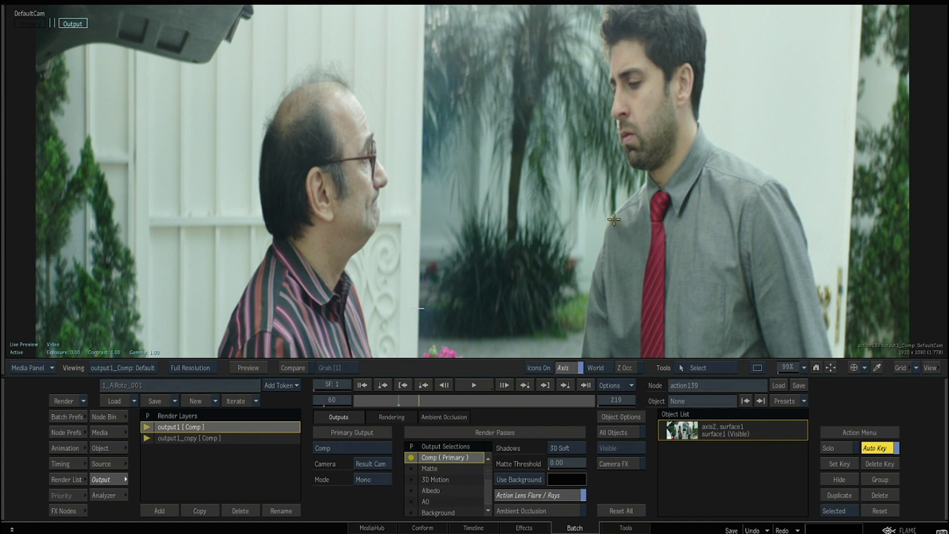
{"action": "key", "text": "F4"}
{"action": "key", "text": "F4"}
{"action": "key", "text": "F4"}
{"action": "key", "text": "F4"}
{"action": "key", "text": "F1"}
{"action": "key", "text": "F4"}
{"action": "key", "text": "F1"}
{"action": "key", "text": "F4"}
{"action": "key", "text": "F1"}
{"action": "key", "text": "F4"}
{"action": "key", "text": "F1"}
{"action": "key", "text": "F4"}
{"action": "key", "text": "F1"}
{"action": "key", "text": "F4"}
{"action": "key", "text": "F1"}
{"action": "key", "text": "F4"}
{"action": "key", "text": "F1"}
{"action": "key", "text": "F4"}
{"action": "key", "text": "F1"}
{"action": "key", "text": "F4"}
{"action": "key", "text": "F1"}
{"action": "key", "text": "F4"}
{"action": "key", "text": "Escape"}
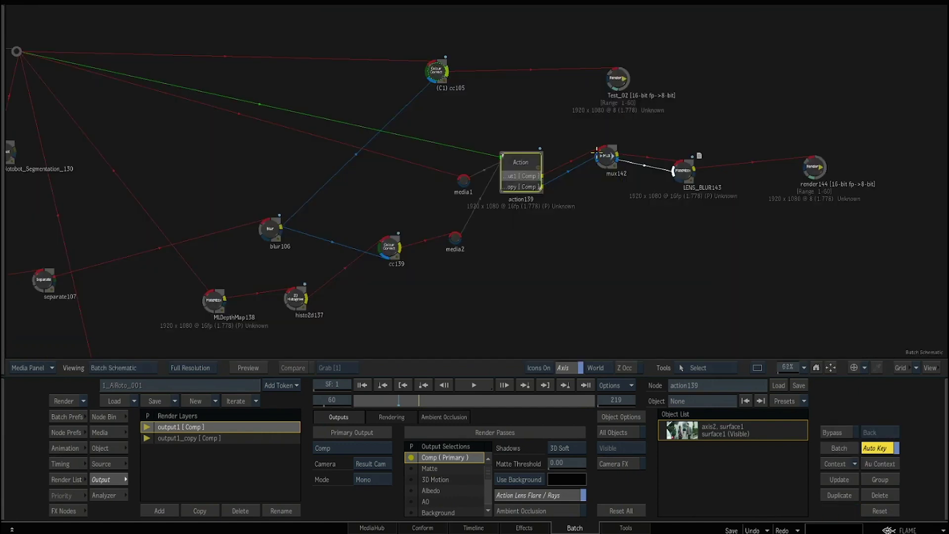
Step: View the whole depth matte in action139's output1_copy Comp
{"action": "key", "text": "F4"}
{"action": "key", "text": "F4"}
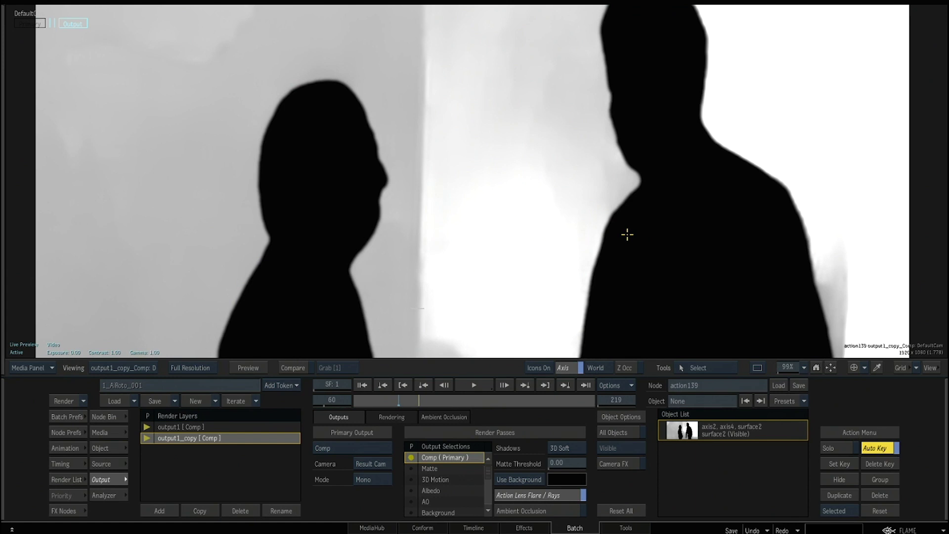
{"action": "left_click_drag", "start_coordinate": [627, 234], "coordinate": [564, 262]}
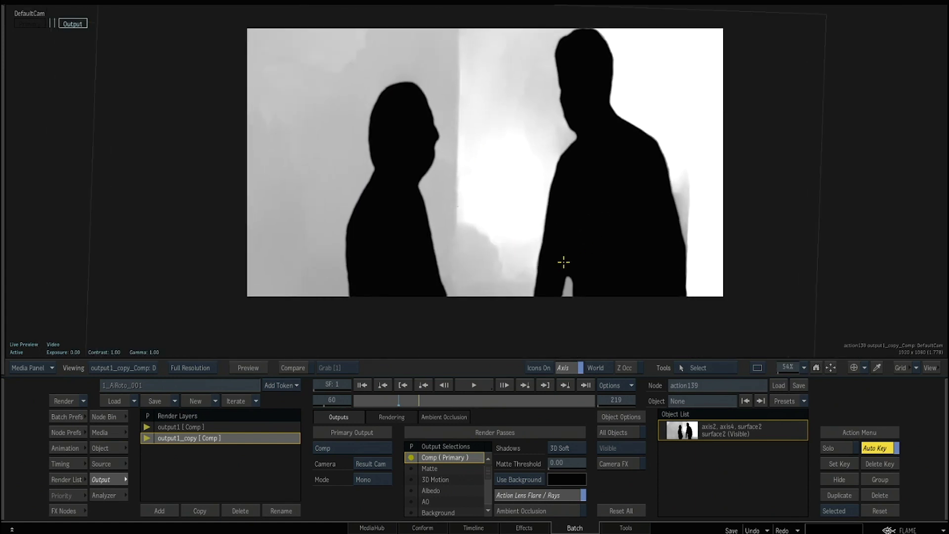
Step: Select mux142 in the schematic and view its OutMatte
{"action": "key", "text": "F8"}
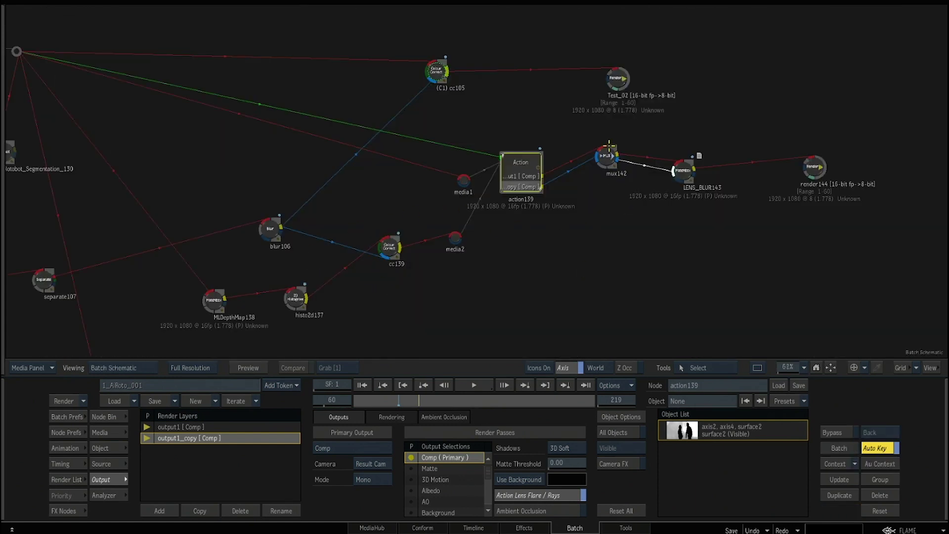
{"action": "left_click", "coordinate": [606, 160]}
{"action": "key", "text": "F4"}
{"action": "key", "text": "F4"}
{"action": "key", "text": "F4"}
{"action": "key", "text": "F4"}
{"action": "key", "text": "F4"}
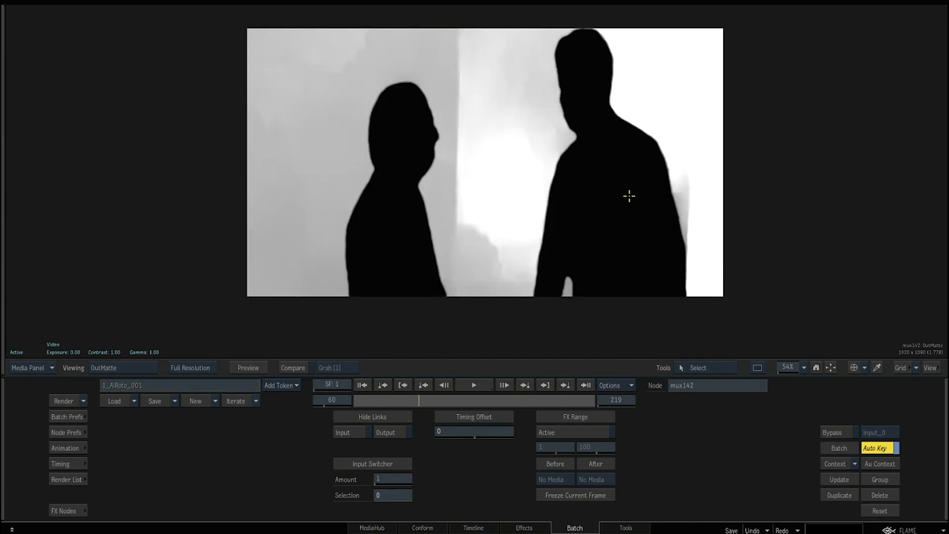
Step: Open LENS_BLUR143 and compare its Result with Input 1 around the two men and the background
{"action": "key", "text": "F8"}
{"action": "left_click", "coordinate": [573, 210]}
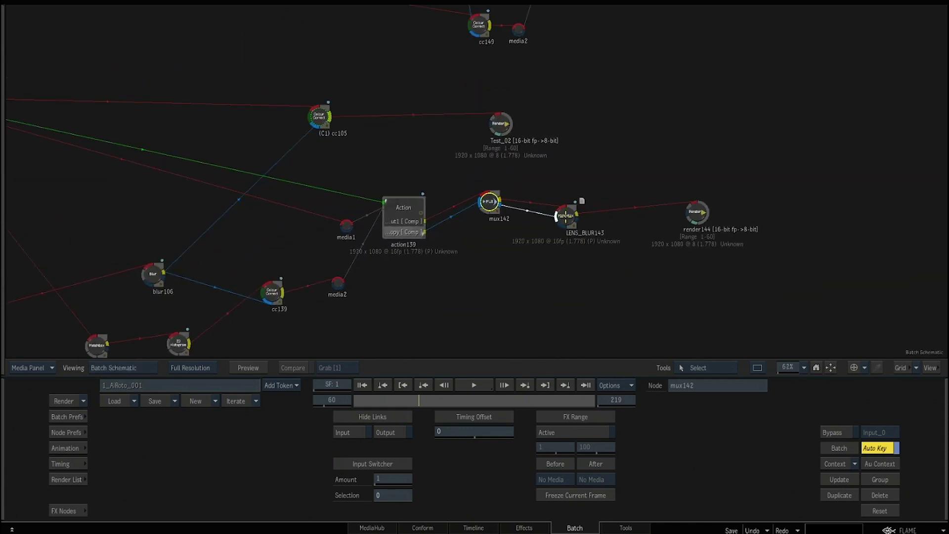
{"action": "key", "text": "F4"}
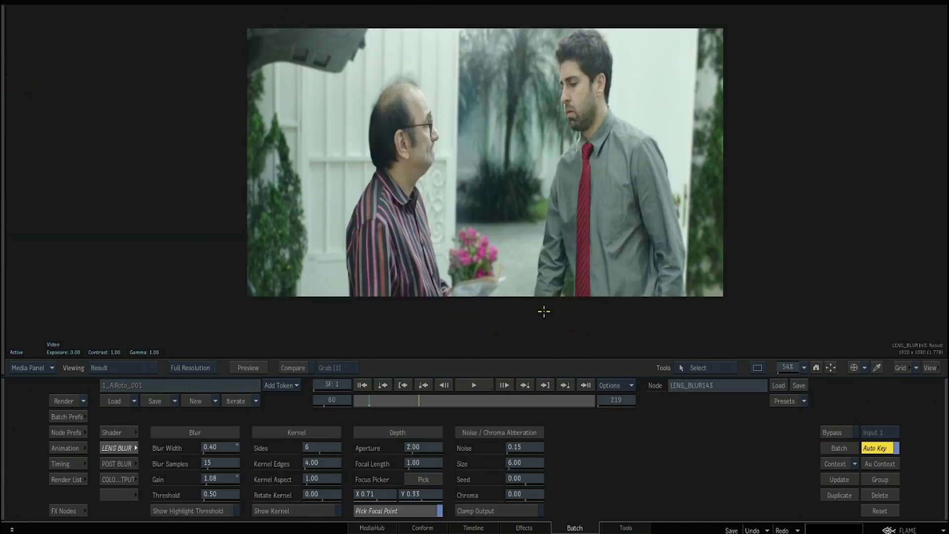
{"action": "left_click_drag", "start_coordinate": [468, 173], "coordinate": [580, 236]}
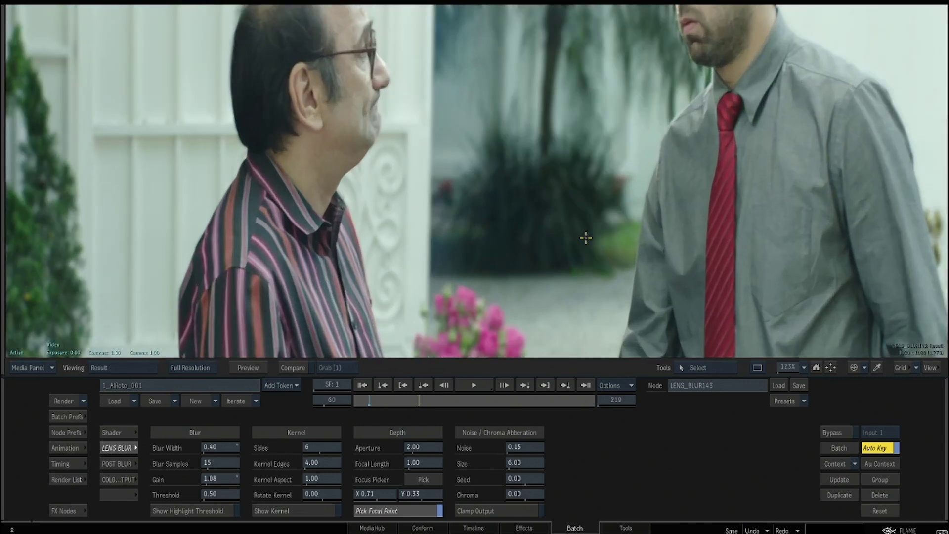
{"action": "scroll", "coordinate": [586, 238], "scroll_direction": "down", "scroll_amount": 2}
{"action": "key", "text": "F1"}
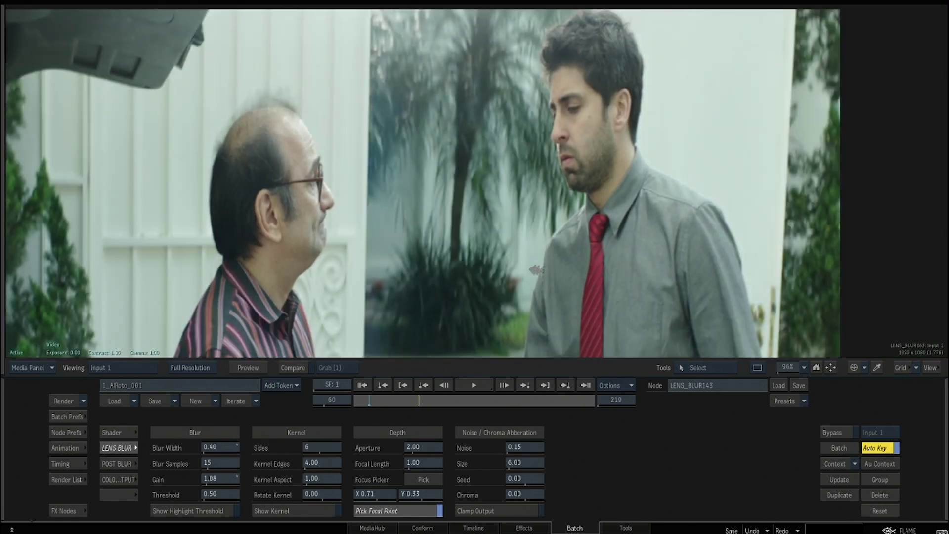
{"action": "left_click_drag", "start_coordinate": [475, 248], "coordinate": [582, 253]}
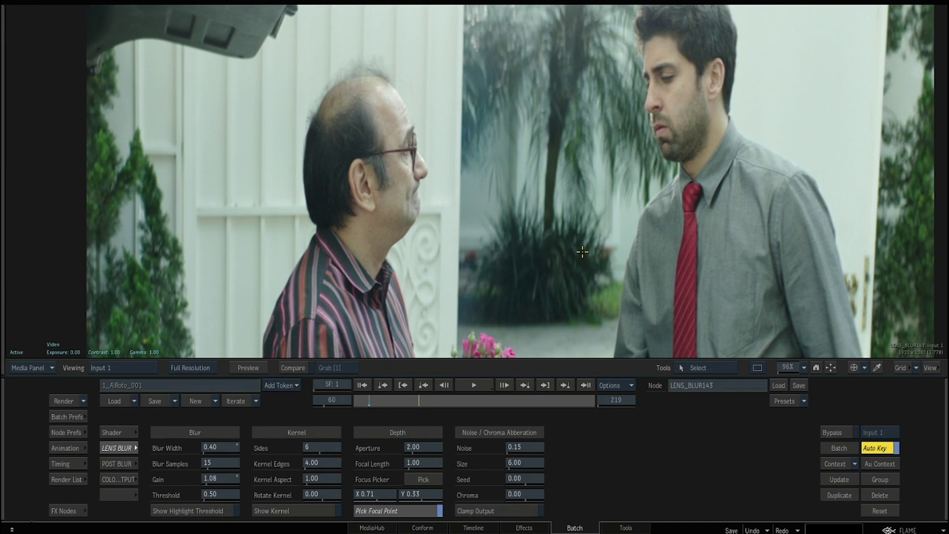
{"action": "key", "text": "F4"}
{"action": "left_click_drag", "start_coordinate": [650, 280], "coordinate": [594, 283]}
{"action": "scroll", "coordinate": [593, 276], "scroll_direction": "down", "scroll_amount": 1}
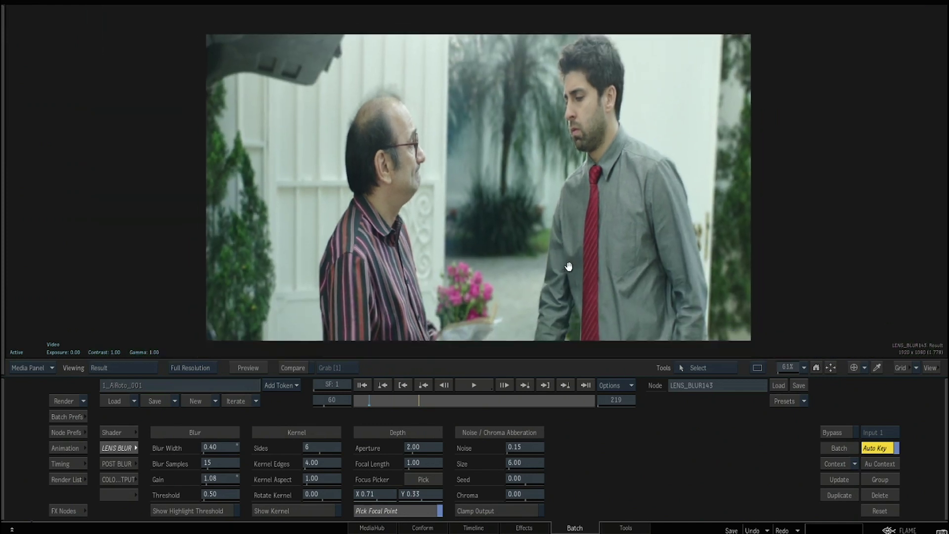
Step: Repeatedly toggle LENS_BLUR143 between Input 1 and Result to inspect the blurred palm and subject edges up close
{"action": "key", "text": "F1"}
{"action": "key", "text": "F4"}
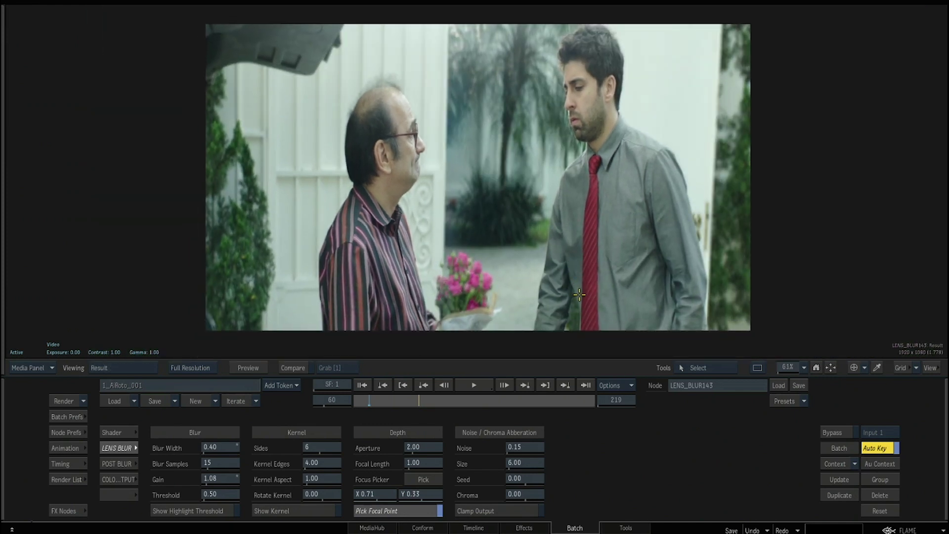
{"action": "key", "text": "F1"}
{"action": "key", "text": "F4"}
{"action": "key", "text": "F1"}
{"action": "key", "text": "F4"}
{"action": "scroll", "coordinate": [587, 288], "scroll_direction": "up", "scroll_amount": 5}
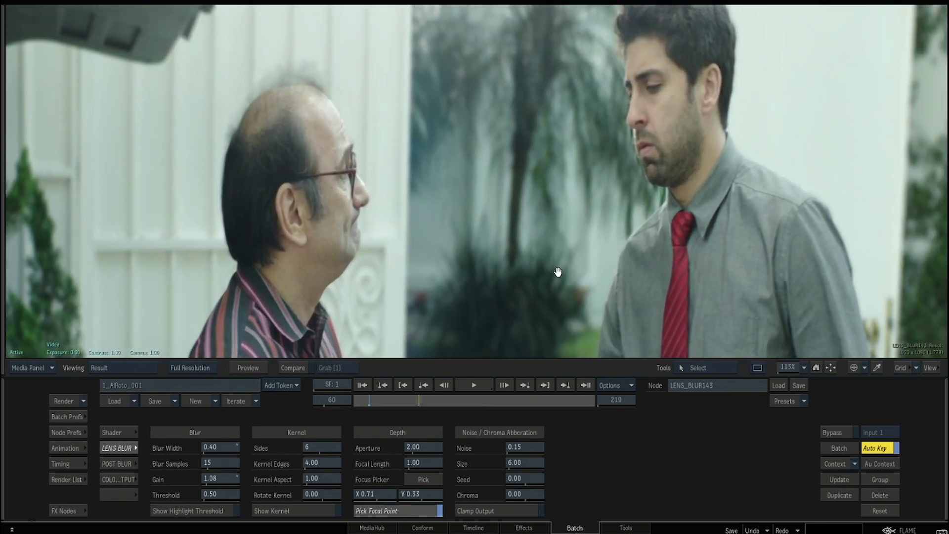
{"action": "left_click_drag", "start_coordinate": [558, 272], "coordinate": [556, 270]}
{"action": "key", "text": "F1"}
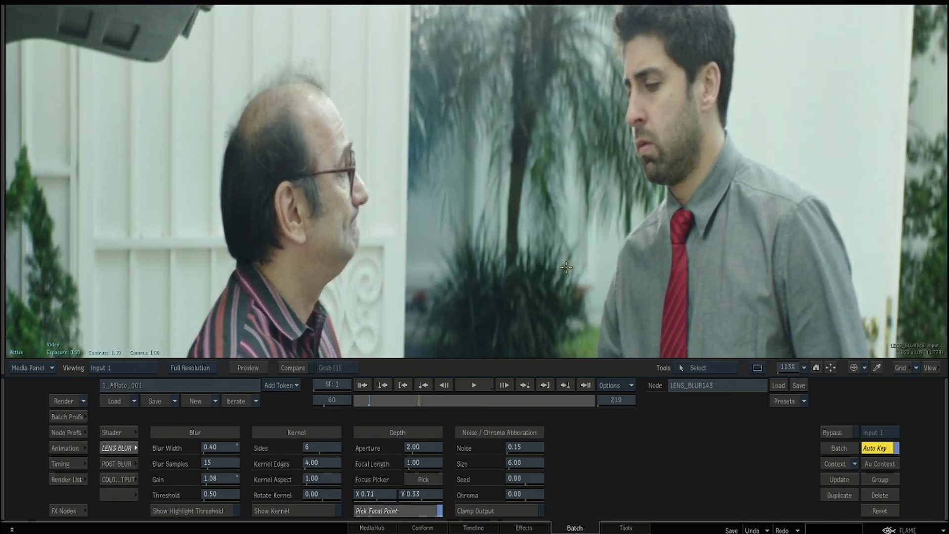
{"action": "key", "text": "F4"}
{"action": "key", "text": "F1"}
{"action": "key", "text": "F4"}
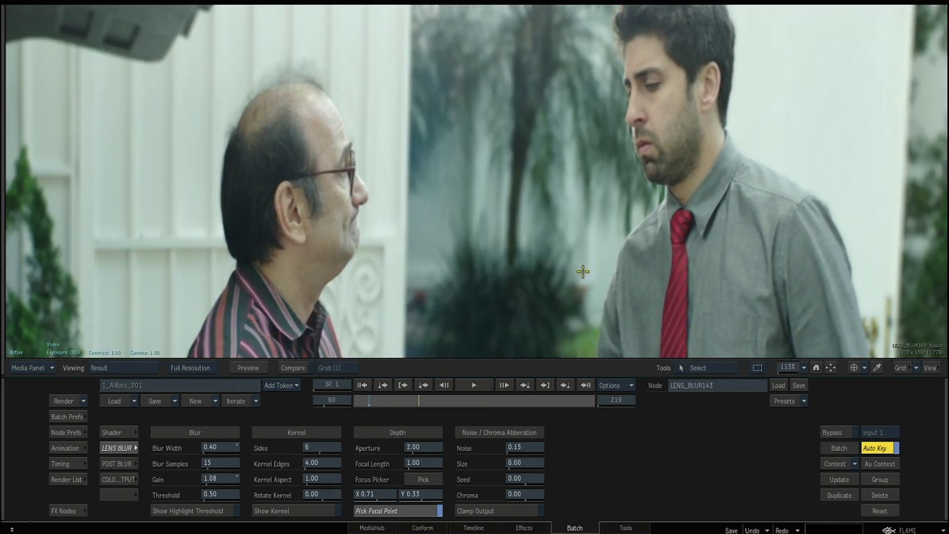
{"action": "scroll", "coordinate": [580, 271], "scroll_direction": "down", "scroll_amount": 4}
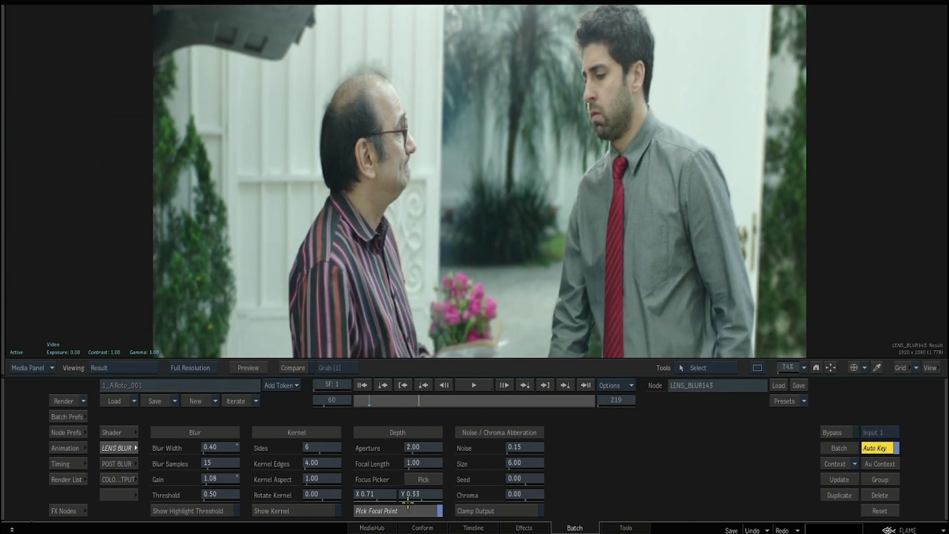
Step: Test LENS_BLUR143's focal point on the older man's face, the background palm trunk and the younger man's shirt
{"action": "left_click", "coordinate": [431, 480]}
{"action": "left_click", "coordinate": [374, 162]}
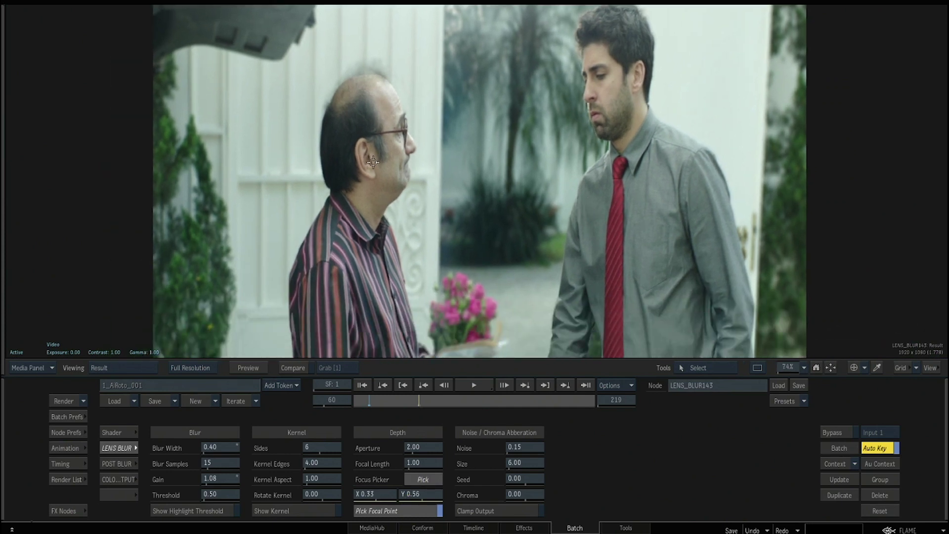
{"action": "left_click", "coordinate": [431, 480]}
{"action": "left_click", "coordinate": [514, 135]}
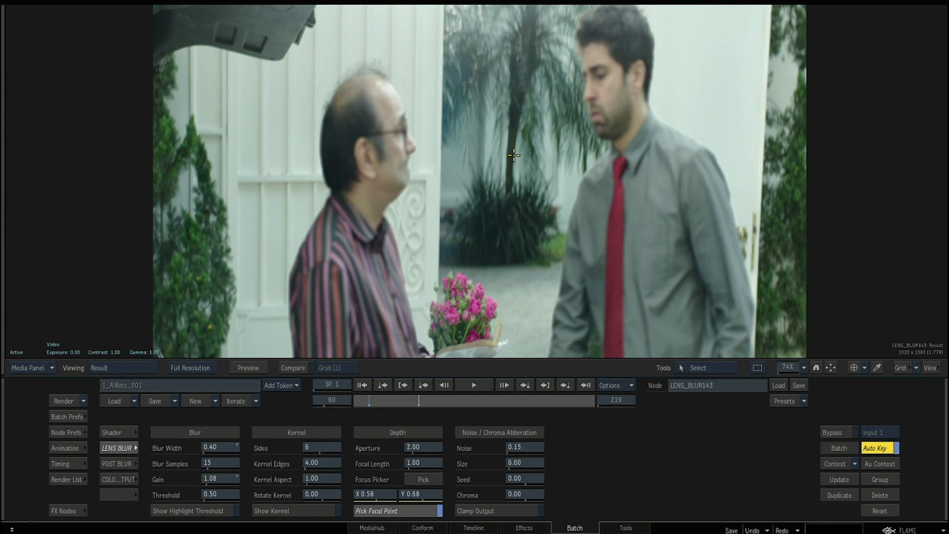
{"action": "left_click", "coordinate": [436, 476]}
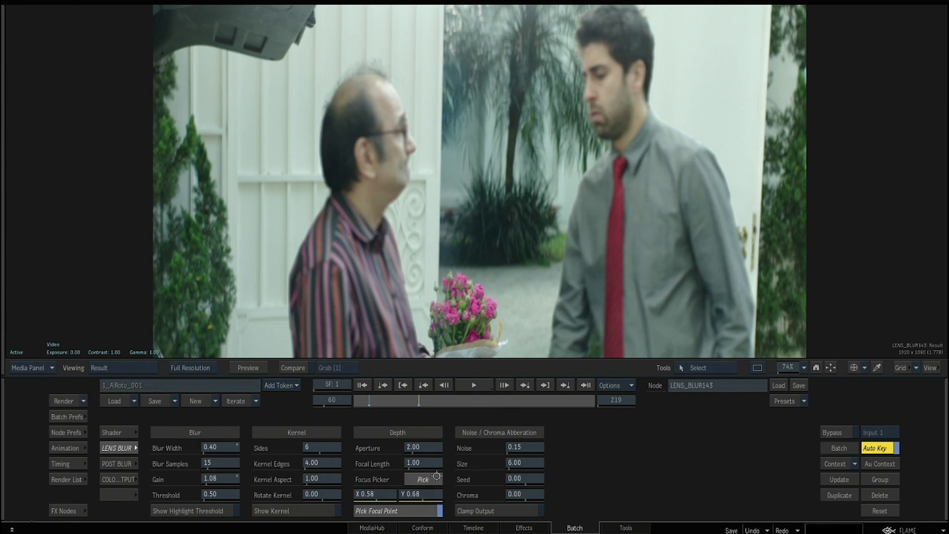
{"action": "left_click", "coordinate": [634, 187]}
Step: Shift the focal point to the older man's collar and back to the bush below the palm
{"action": "left_click", "coordinate": [425, 482]}
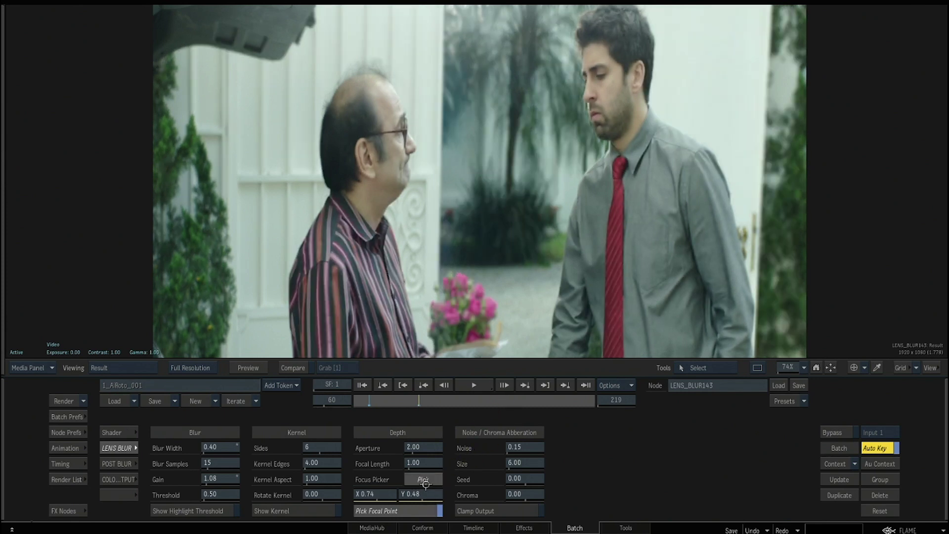
{"action": "left_click", "coordinate": [374, 231]}
{"action": "left_click", "coordinate": [420, 477]}
{"action": "left_click", "coordinate": [507, 199]}
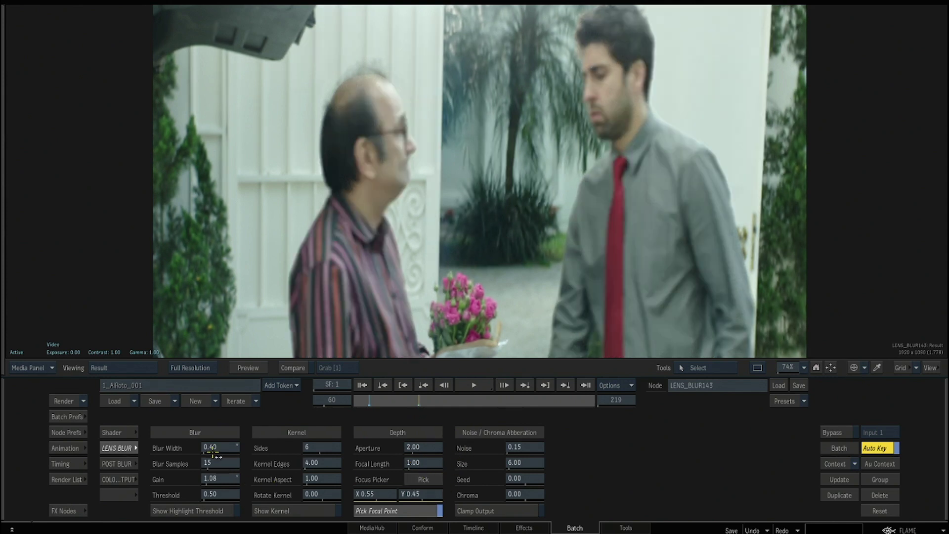
Step: Raise the Blur Width to 0.60 and test the focal point on the background and the older man's striped shirt
{"action": "left_click_drag", "start_coordinate": [211, 452], "coordinate": [233, 452]}
{"action": "left_click", "coordinate": [427, 479]}
{"action": "left_click", "coordinate": [457, 254]}
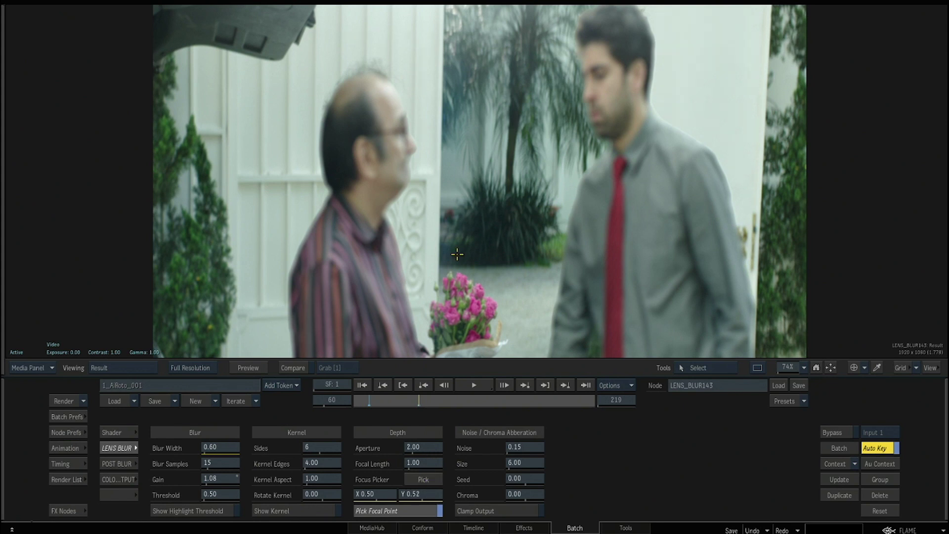
{"action": "left_click", "coordinate": [423, 480]}
{"action": "left_click", "coordinate": [383, 273]}
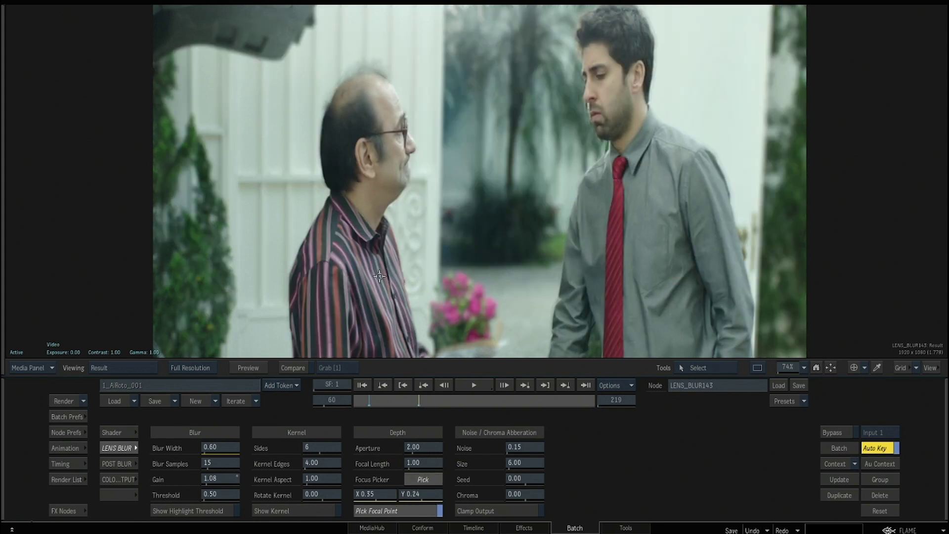
Step: Pick the focal point twice on the background bush between the two men
{"action": "left_click", "coordinate": [424, 483]}
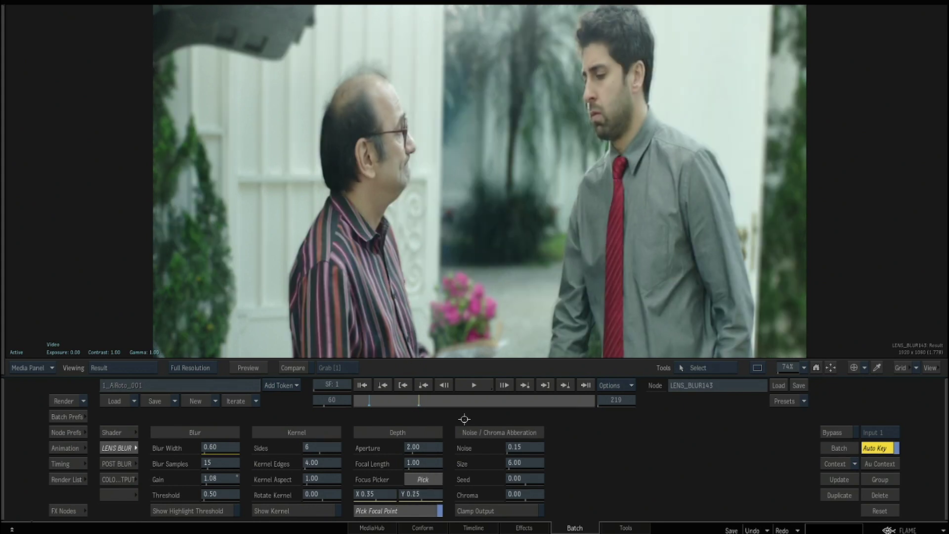
{"action": "left_click", "coordinate": [551, 190]}
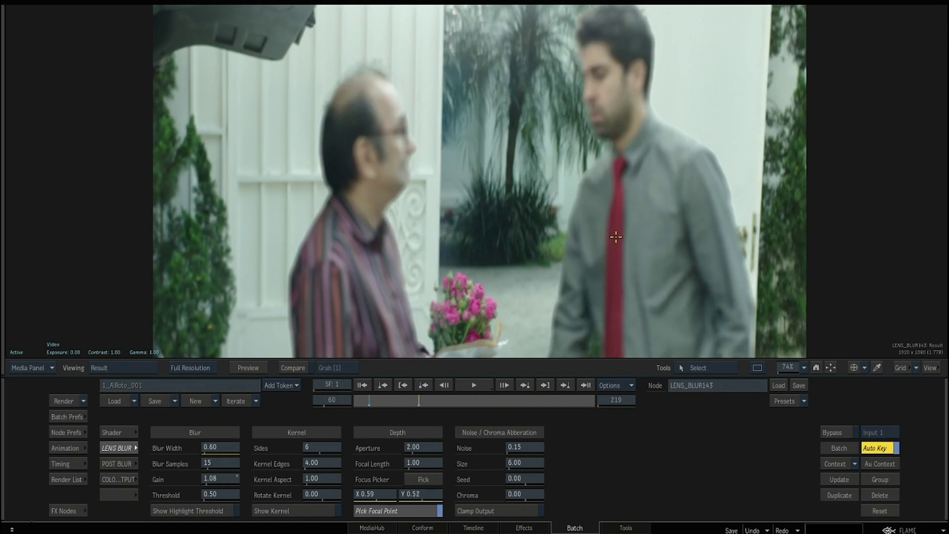
{"action": "left_click", "coordinate": [423, 479]}
{"action": "left_click", "coordinate": [514, 236]}
Step: Pick the focal point on the older man's striped shirt and set the Blur Width to 0.40
{"action": "left_click", "coordinate": [423, 479]}
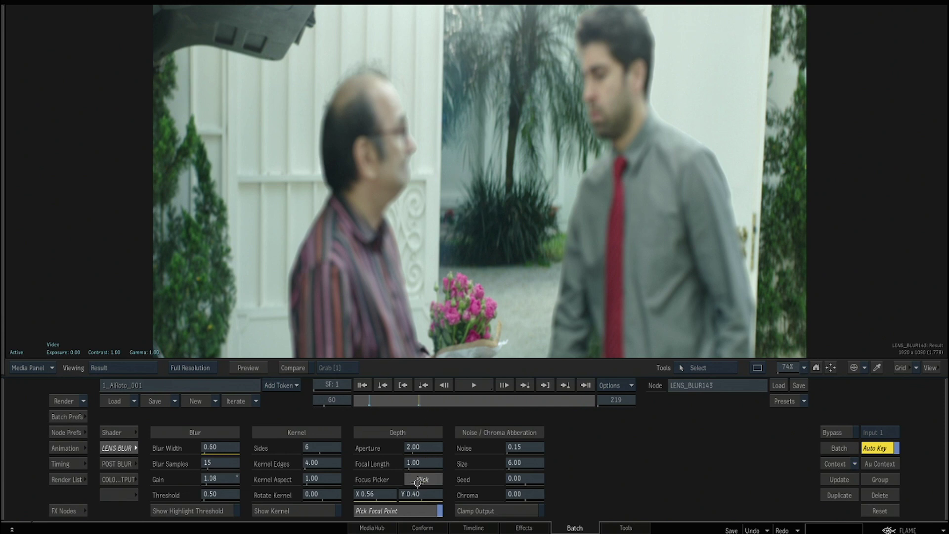
{"action": "left_click", "coordinate": [383, 296]}
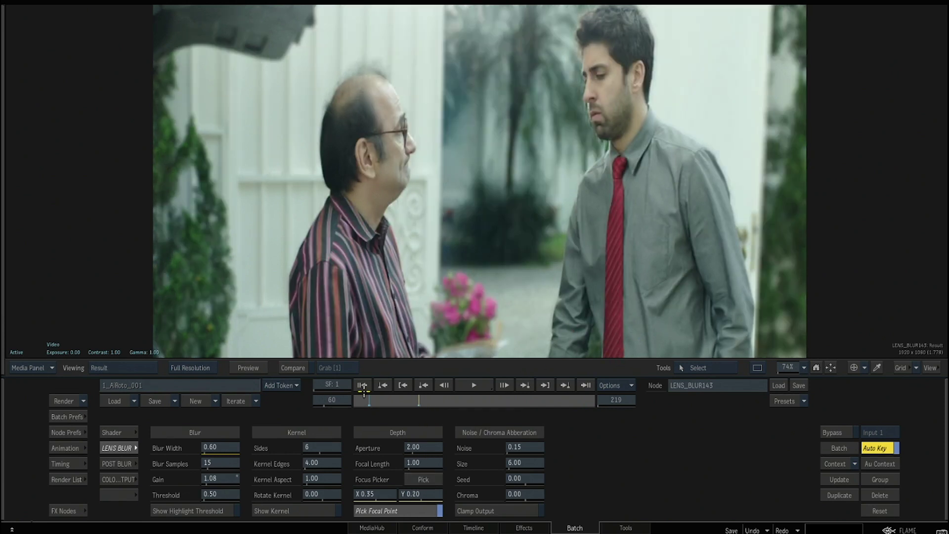
{"action": "left_click_drag", "start_coordinate": [225, 447], "coordinate": [221, 450]}
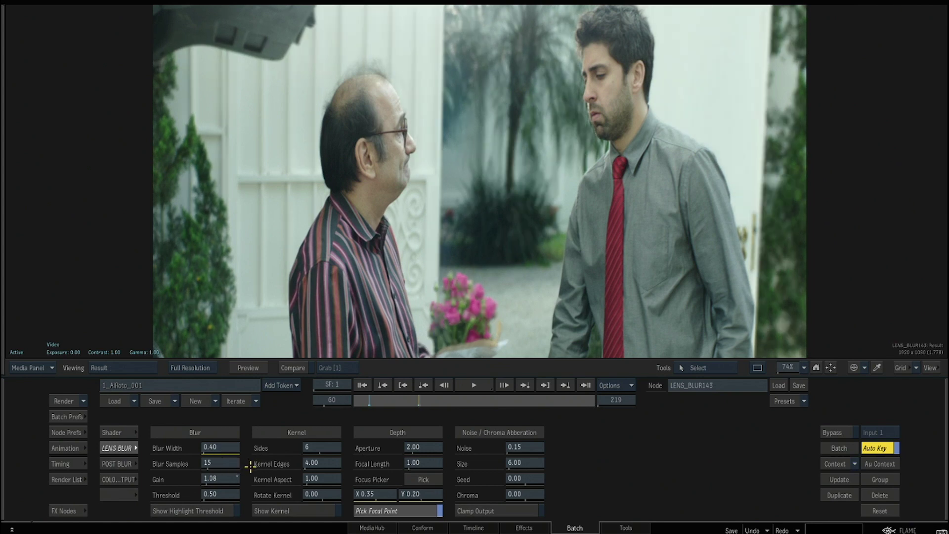
Step: Return to the schematic and view the lens-blurred composite in render144's Result
{"action": "key", "text": "F4"}
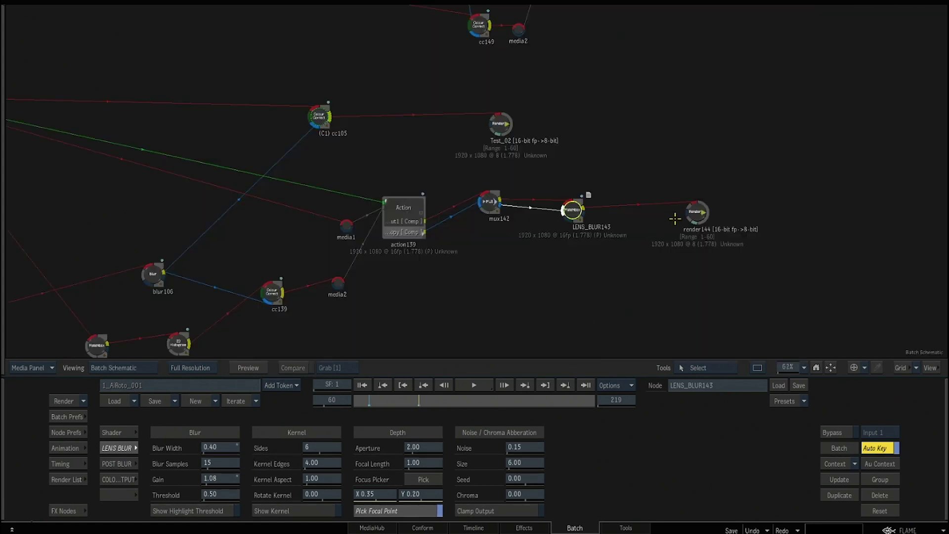
{"action": "left_click", "coordinate": [696, 214]}
{"action": "key", "text": "F1"}
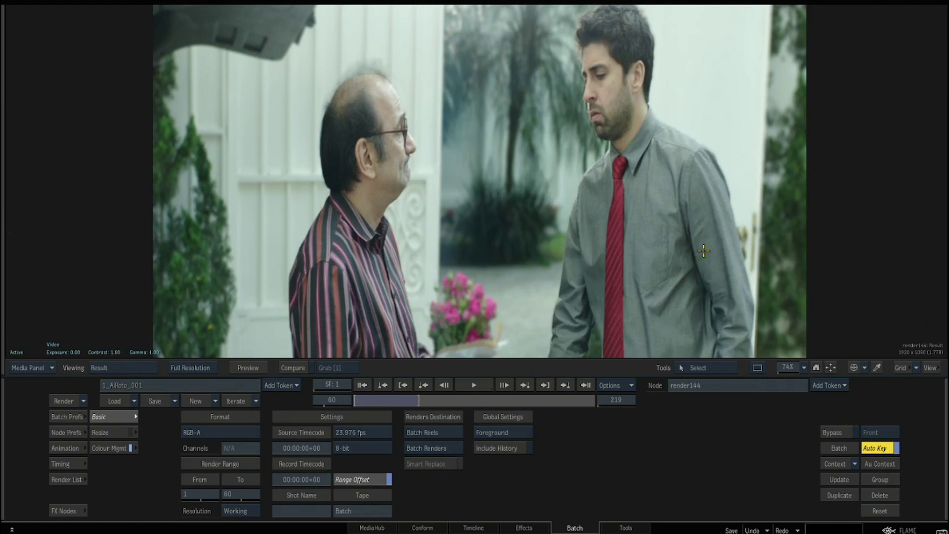
{"action": "left_click", "coordinate": [625, 528]}
{"action": "double_click", "coordinate": [873, 303]}
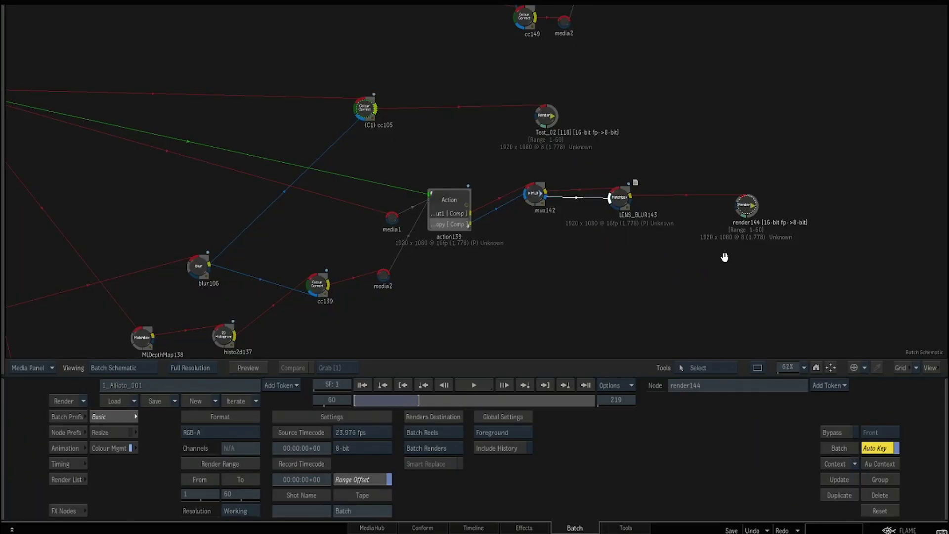
Step: Select the whole node tree of the two-men shot and move it lower, away from the tree above
{"action": "left_click_drag", "start_coordinate": [693, 249], "coordinate": [569, 269]}
{"action": "left_click_drag", "start_coordinate": [569, 270], "coordinate": [663, 357]}
{"action": "left_click_drag", "start_coordinate": [691, 257], "coordinate": [525, 244]}
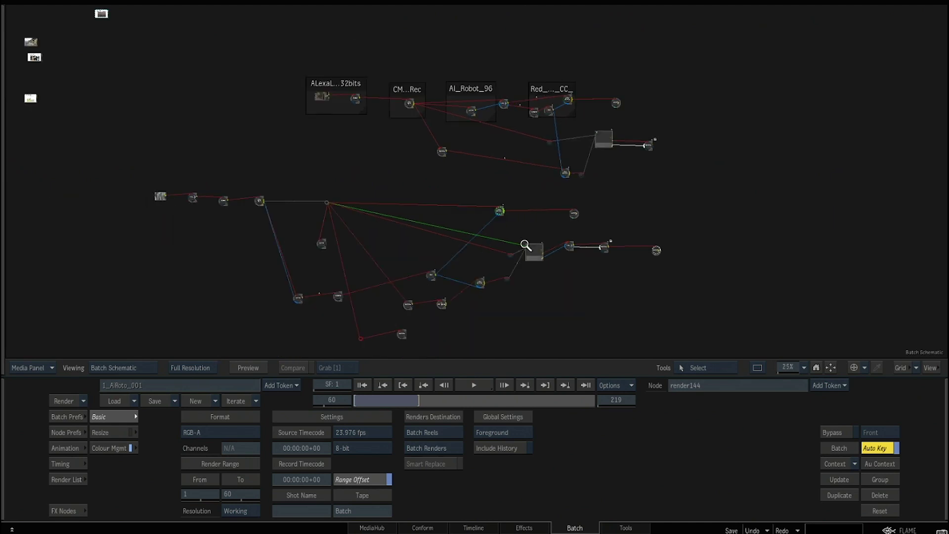
{"action": "left_click_drag", "start_coordinate": [805, 297], "coordinate": [188, 92]}
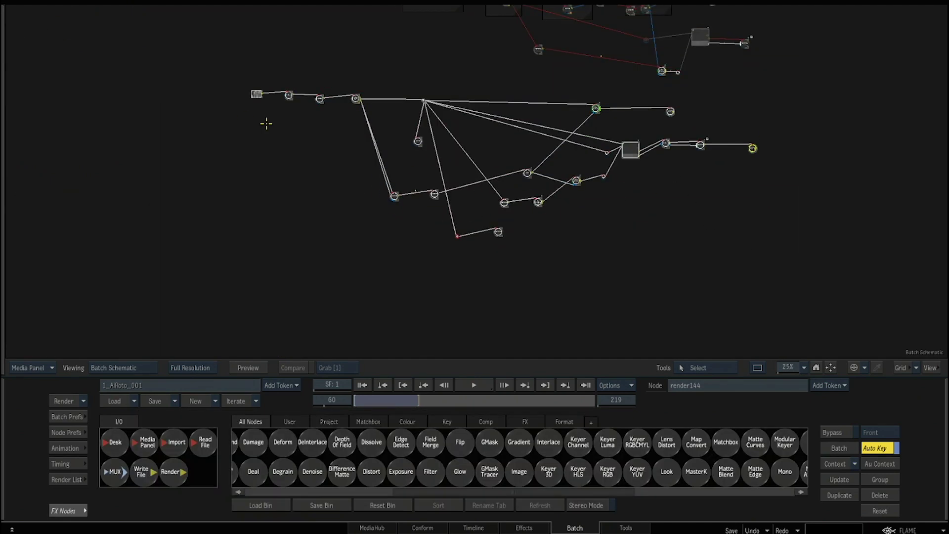
{"action": "left_click_drag", "start_coordinate": [355, 99], "coordinate": [360, 154]}
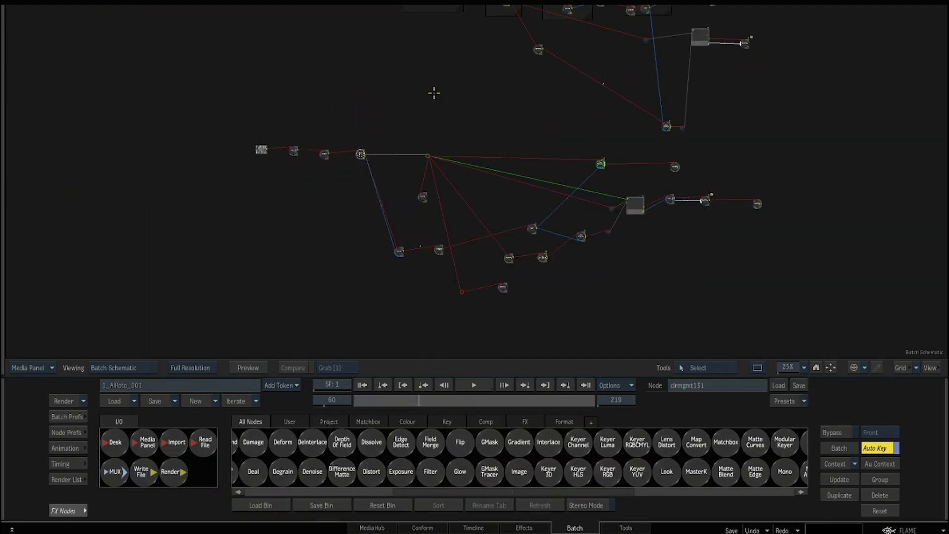
Step: Open resize100 in the upper node tree and scrub the woman's footage to frame 120
{"action": "left_click_drag", "start_coordinate": [434, 93], "coordinate": [640, 280]}
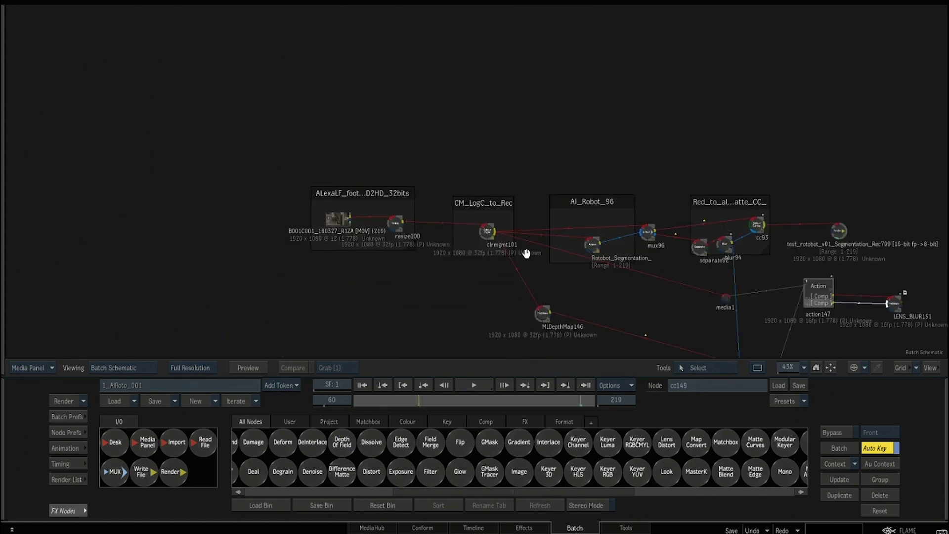
{"action": "left_click_drag", "start_coordinate": [526, 253], "coordinate": [538, 148]}
{"action": "double_click", "coordinate": [366, 99]}
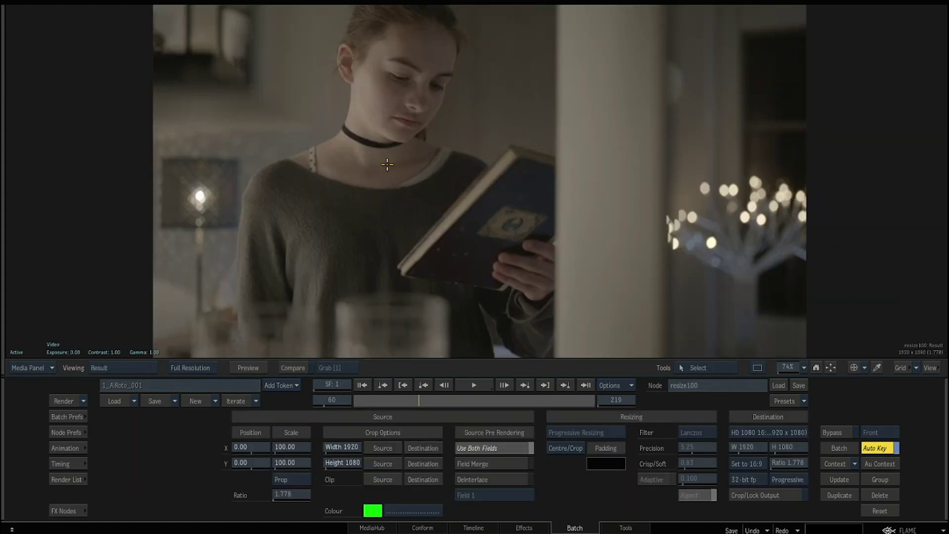
{"action": "left_click_drag", "start_coordinate": [374, 400], "coordinate": [486, 476]}
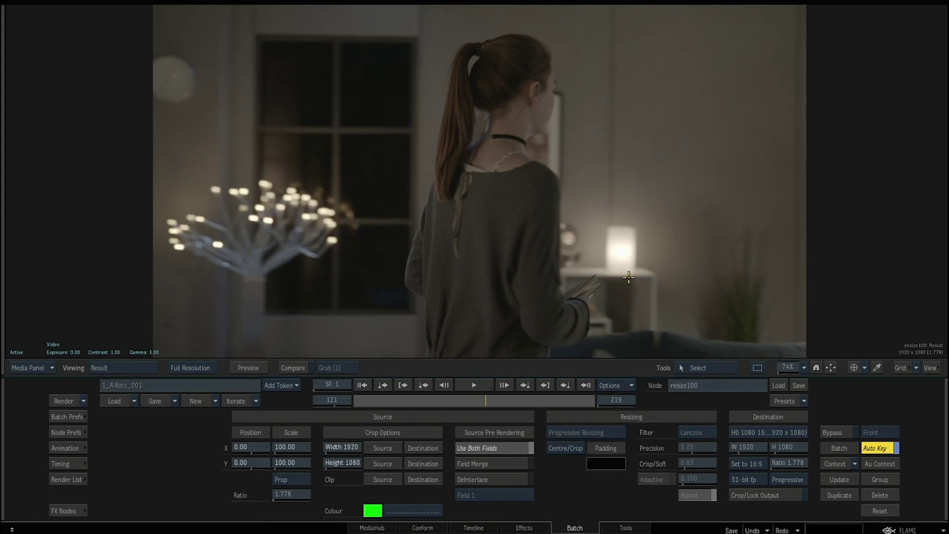
{"action": "mouse_move", "coordinate": [486, 411]}
{"action": "left_mouse_down"}
{"action": "mouse_move", "coordinate": [462, 404]}
{"action": "mouse_move", "coordinate": [466, 417]}
{"action": "mouse_move", "coordinate": [498, 398]}
{"action": "mouse_move", "coordinate": [484, 401]}
{"action": "left_mouse_up"}
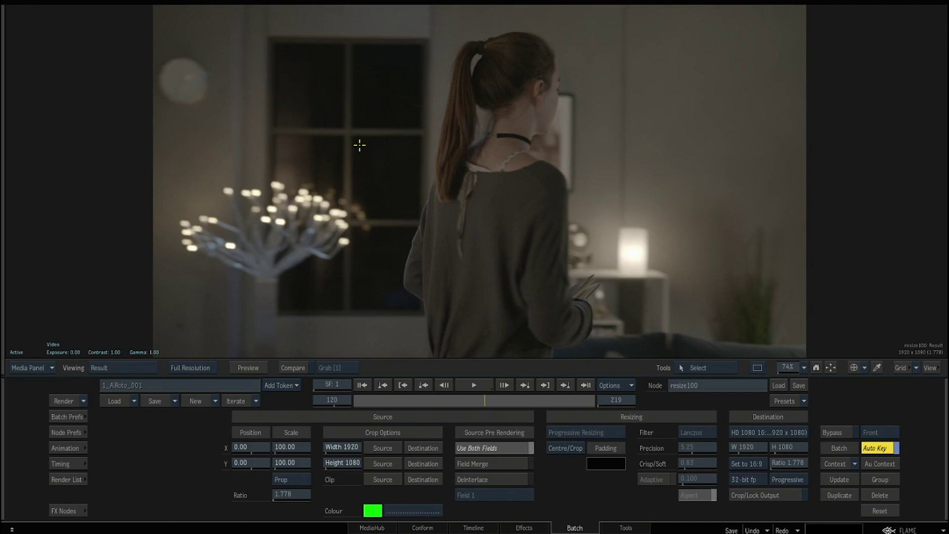
Step: Scrub the woman's footage ahead to frame 155 and back to frame 111, and return to the schematic
{"action": "left_click", "coordinate": [505, 385]}
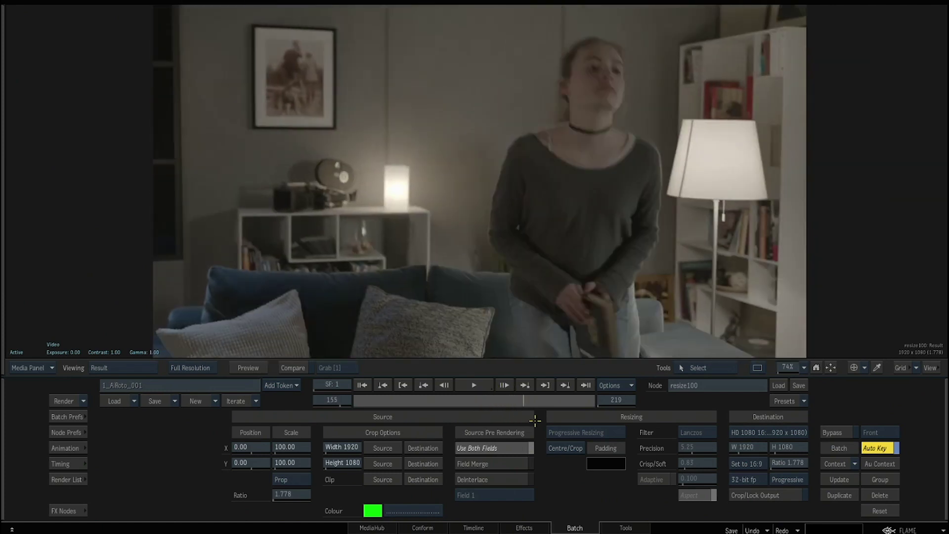
{"action": "left_click_drag", "start_coordinate": [534, 421], "coordinate": [476, 401]}
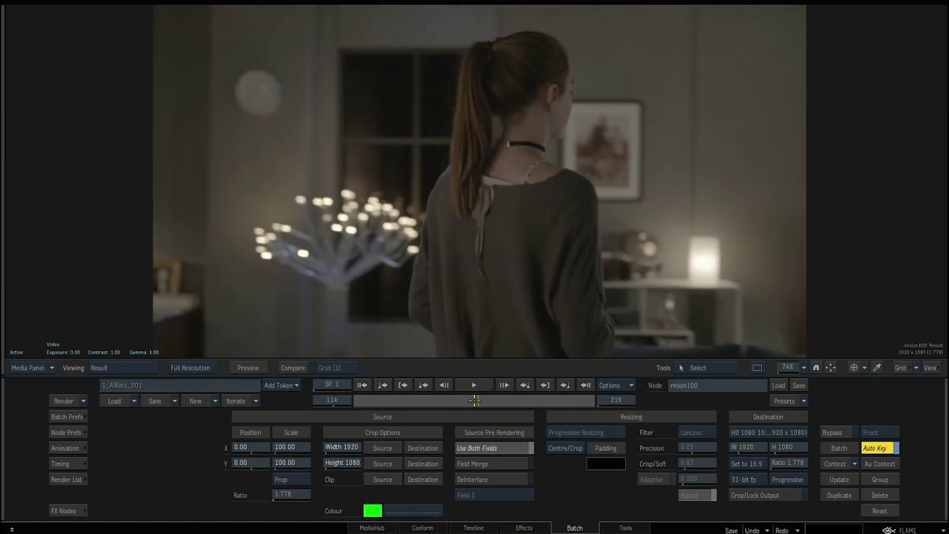
{"action": "key", "text": "Escape"}
Step: Select the Rotobot segmentation node in the AI_Robot_96 group and view its person matte against its front source
{"action": "left_click_drag", "start_coordinate": [604, 216], "coordinate": [512, 175]}
{"action": "left_click_drag", "start_coordinate": [480, 125], "coordinate": [491, 233]}
{"action": "left_click", "coordinate": [481, 157]}
{"action": "left_click_drag", "start_coordinate": [481, 152], "coordinate": [482, 154]}
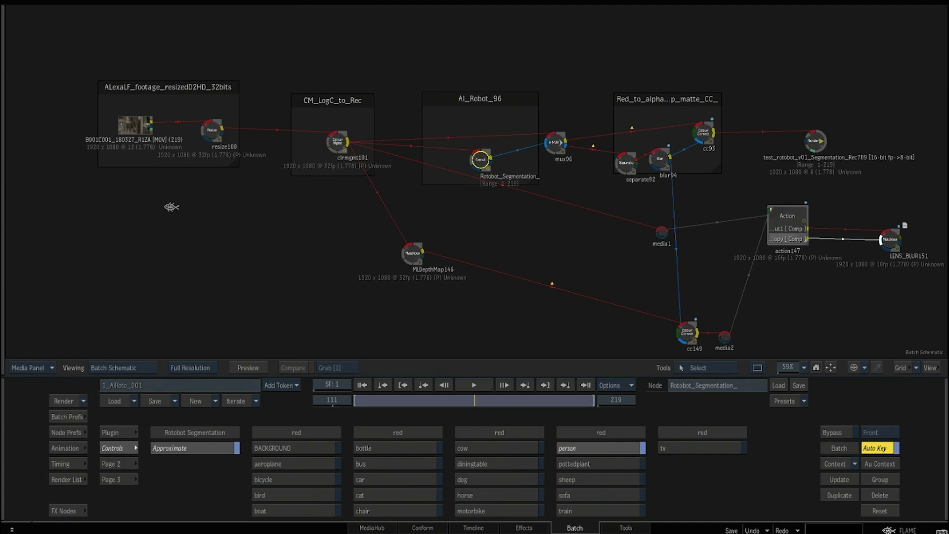
{"action": "key", "text": "F4"}
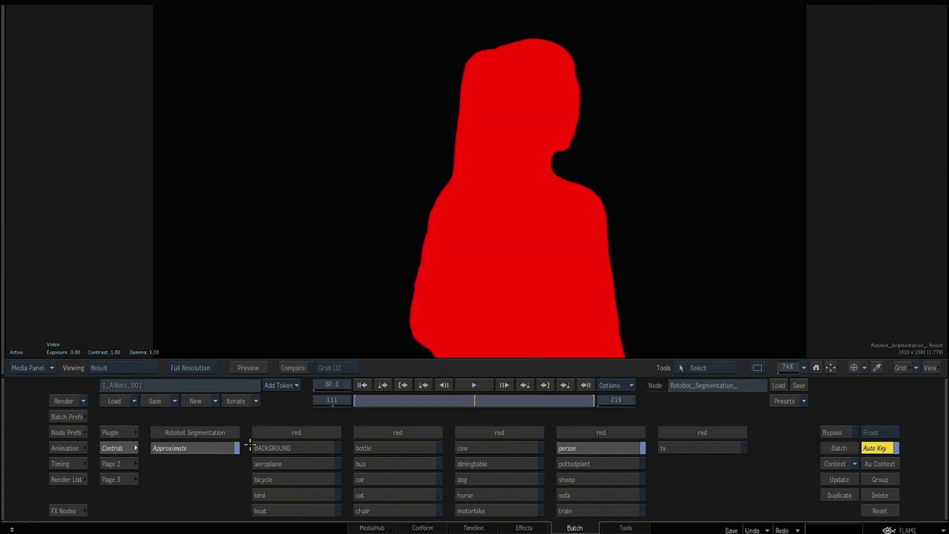
{"action": "key", "text": "F1"}
{"action": "key", "text": "F4"}
{"action": "key", "text": "Escape"}
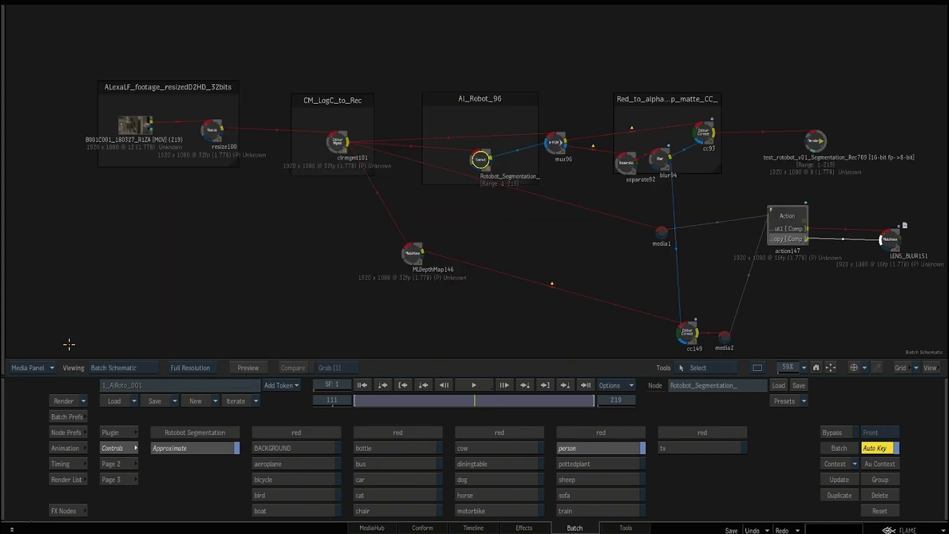
{"action": "key", "text": "F4"}
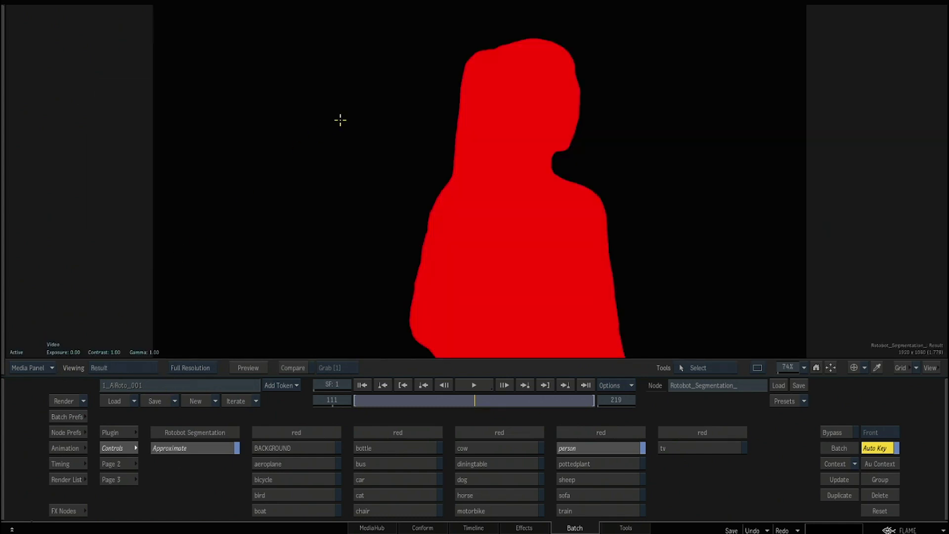
Step: Check the colour management node clrmgmt101 and compare the Rotobot segmentation's graded front image with its red matte result
{"action": "key", "text": "F4"}
{"action": "left_click", "coordinate": [340, 135]}
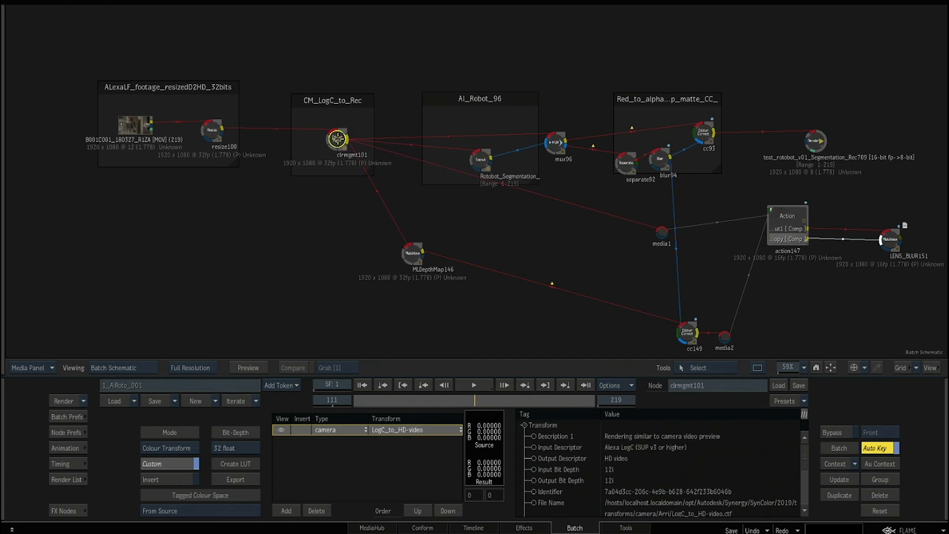
{"action": "left_click", "coordinate": [491, 158]}
{"action": "key", "text": "F1"}
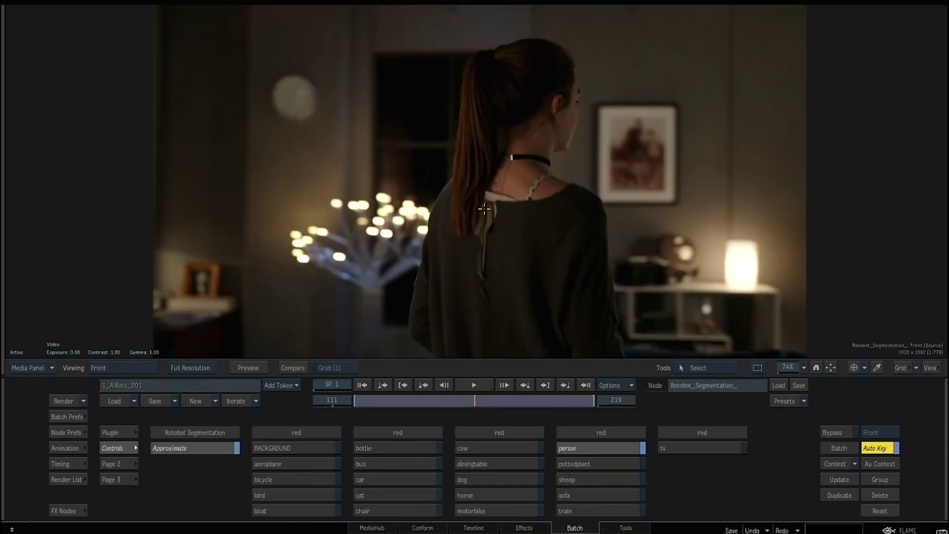
{"action": "key", "text": "F4"}
{"action": "key", "text": "F4"}
{"action": "key", "text": "F4"}
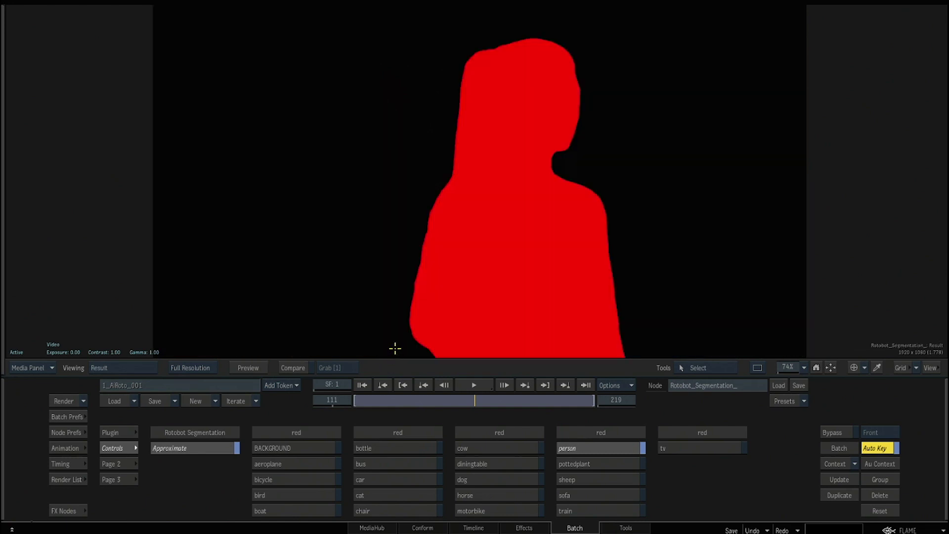
Step: View the results of separate92 and blur94, which turn the red channel into a softened matte
{"action": "key", "text": "grave"}
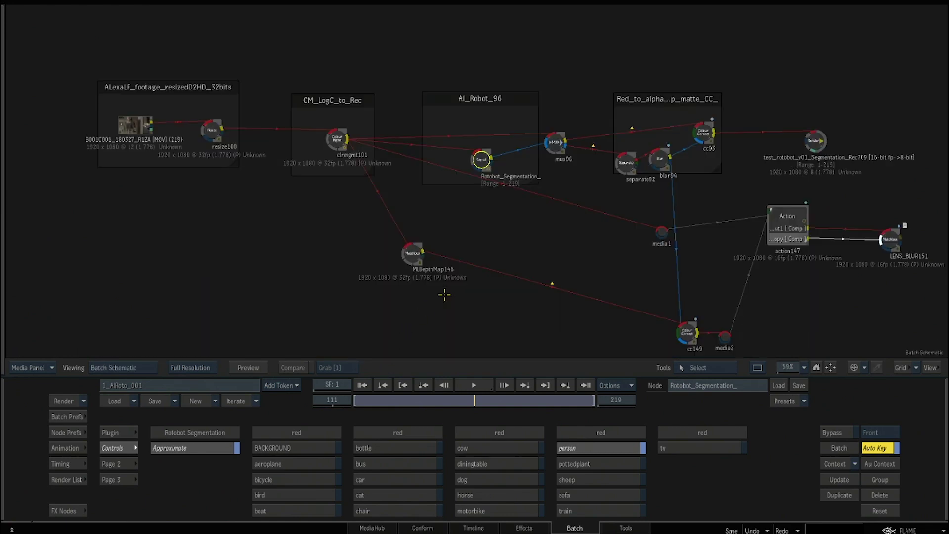
{"action": "left_click", "coordinate": [622, 166]}
{"action": "key", "text": "F4"}
{"action": "key", "text": "grave"}
{"action": "left_click", "coordinate": [660, 158]}
{"action": "key", "text": "F4"}
{"action": "key", "text": "grave"}
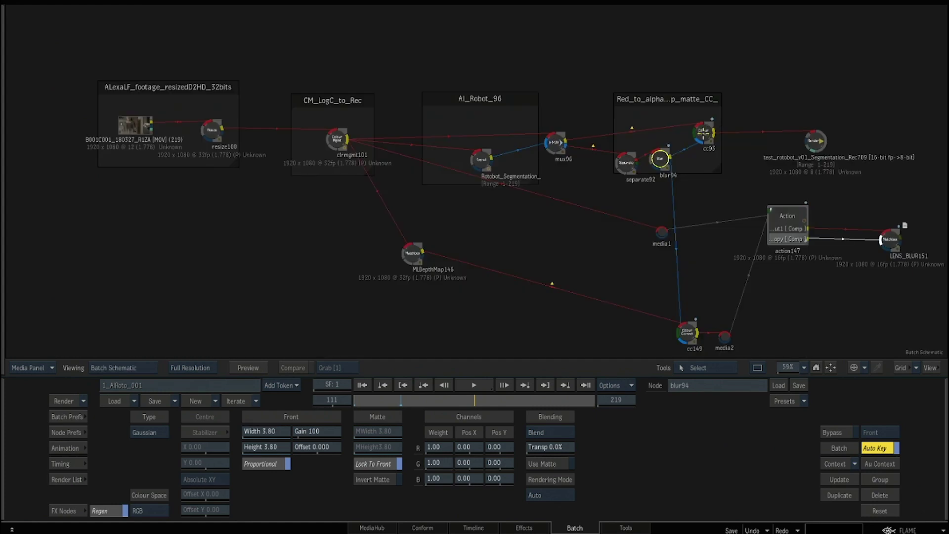
Step: View cc93's result with the magenta-tinted woman and scrub through frame 168 to frame 40 to inspect the matte
{"action": "left_click", "coordinate": [703, 132]}
{"action": "key", "text": "F4"}
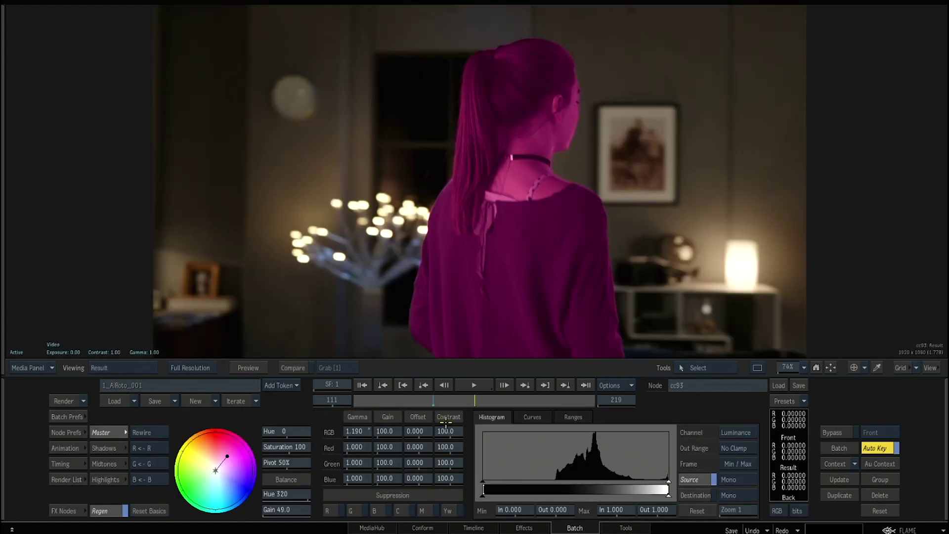
{"action": "left_click", "coordinate": [485, 399]}
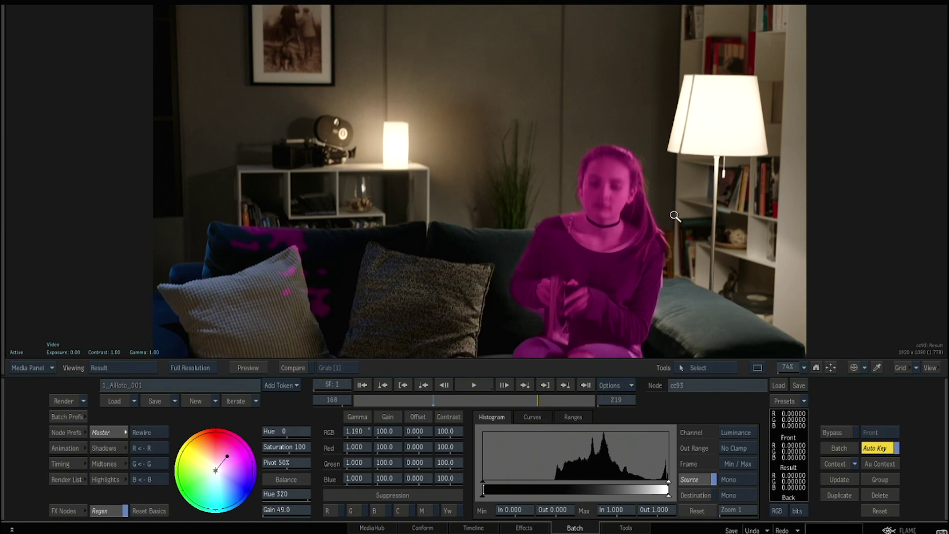
{"action": "left_click_drag", "start_coordinate": [678, 214], "coordinate": [508, 348]}
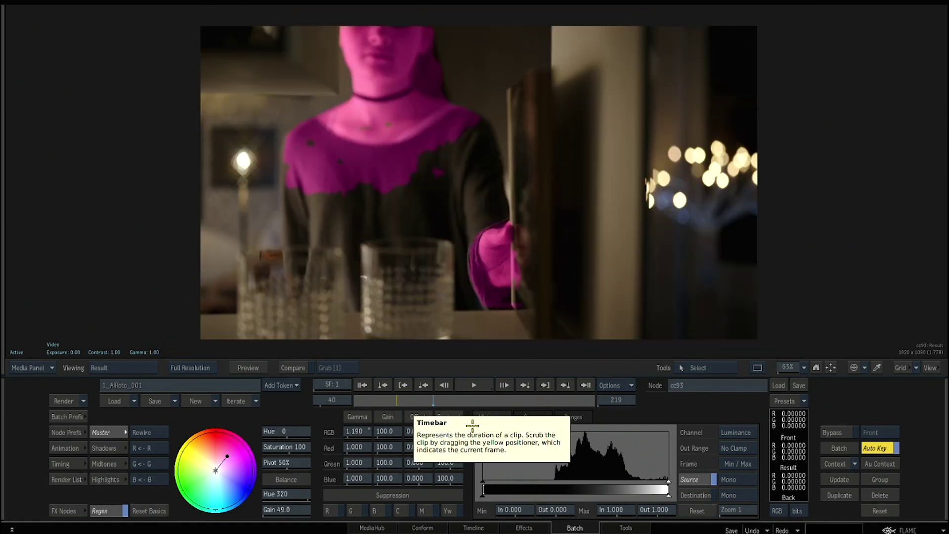
Step: Compare cc93's front image with its tinted result at frame 40 and scrub the shot on to frame 91
{"action": "key", "text": "F2"}
{"action": "key", "text": "F6"}
{"action": "key", "text": "F7"}
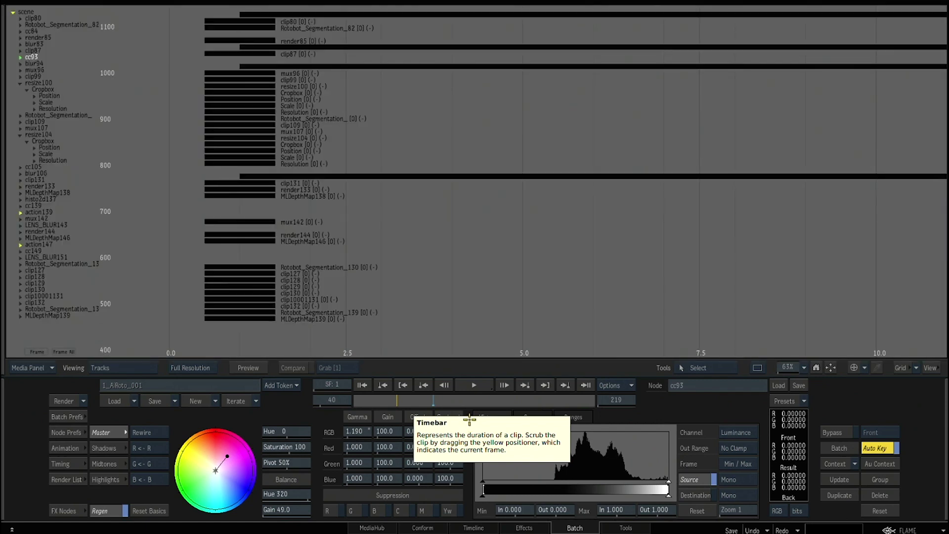
{"action": "key", "text": "F4"}
{"action": "key", "text": "F1"}
{"action": "key", "text": "F4"}
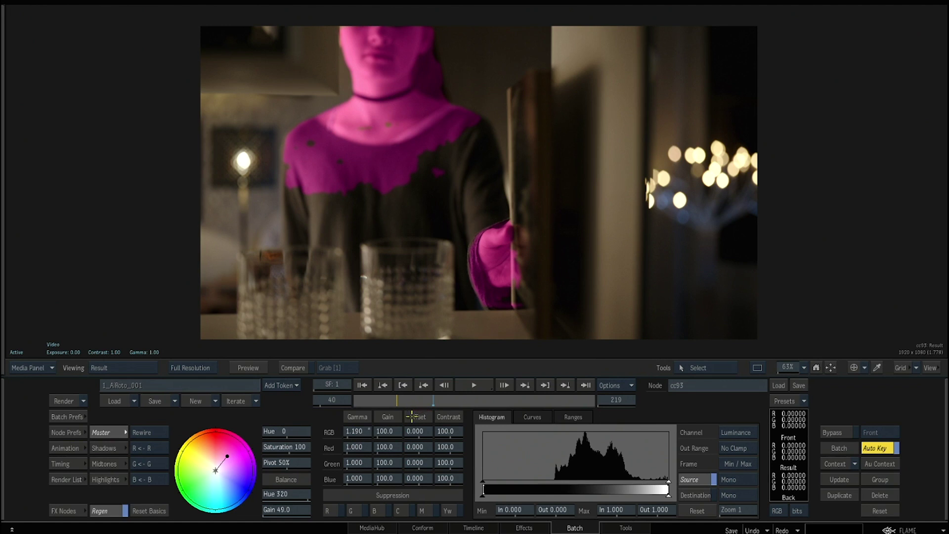
{"action": "left_click_drag", "start_coordinate": [410, 398], "coordinate": [420, 397]}
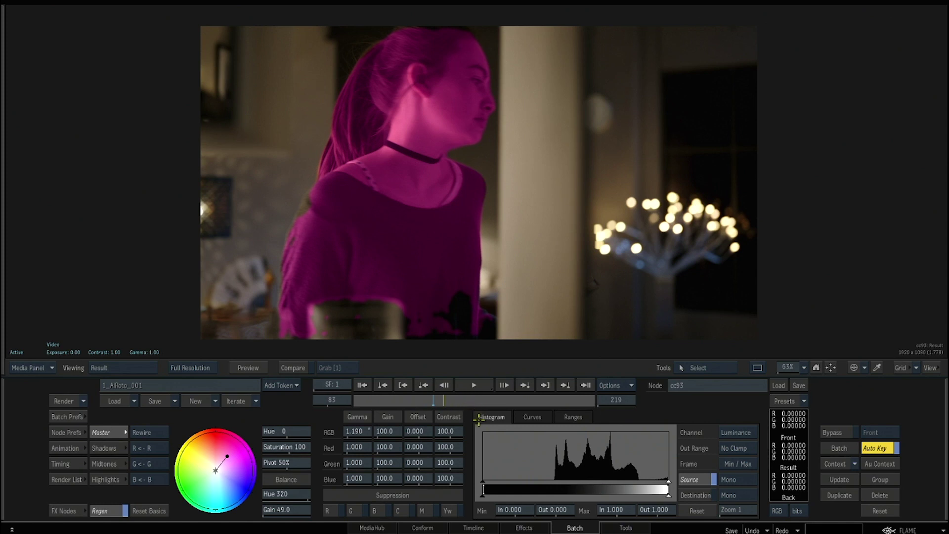
{"action": "left_click", "coordinate": [455, 402]}
{"action": "left_click", "coordinate": [453, 404]}
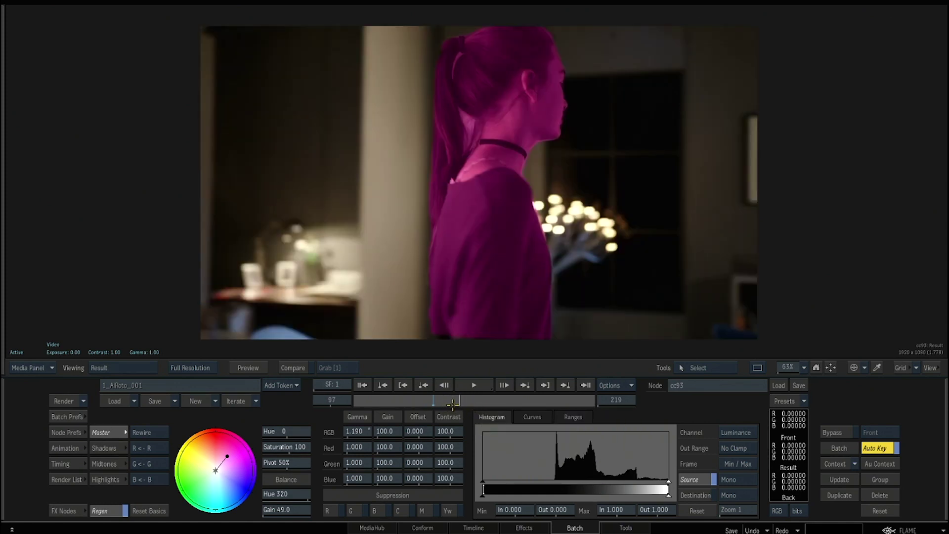
Step: Return to the schematic and view the depth map result of MLDepthMap146
{"action": "key", "text": "Escape"}
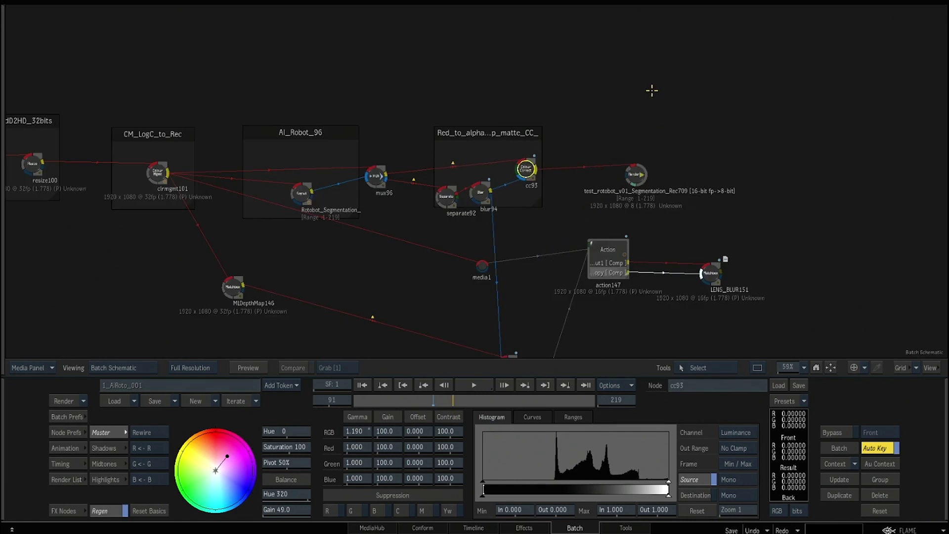
{"action": "left_click_drag", "start_coordinate": [632, 279], "coordinate": [596, 174]}
{"action": "left_click_drag", "start_coordinate": [559, 149], "coordinate": [565, 297]}
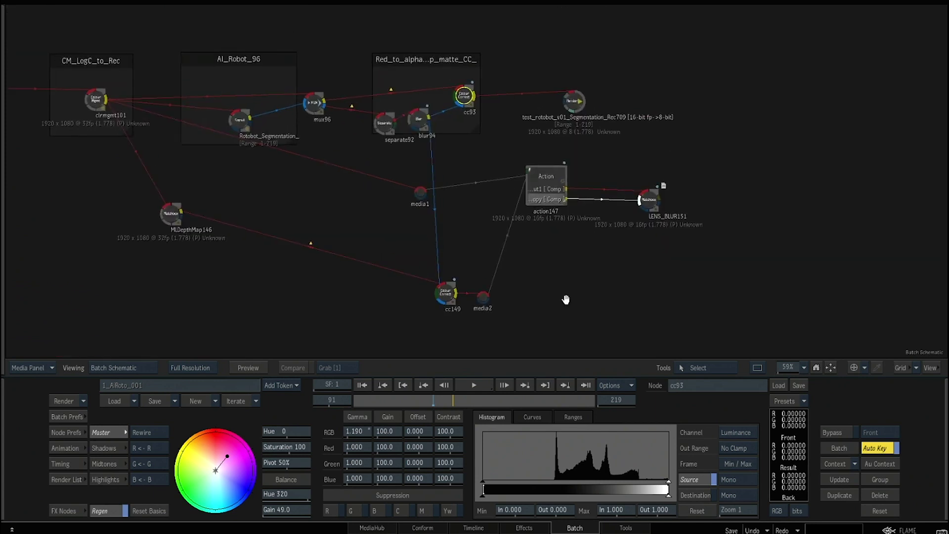
{"action": "left_click_drag", "start_coordinate": [315, 218], "coordinate": [435, 261]}
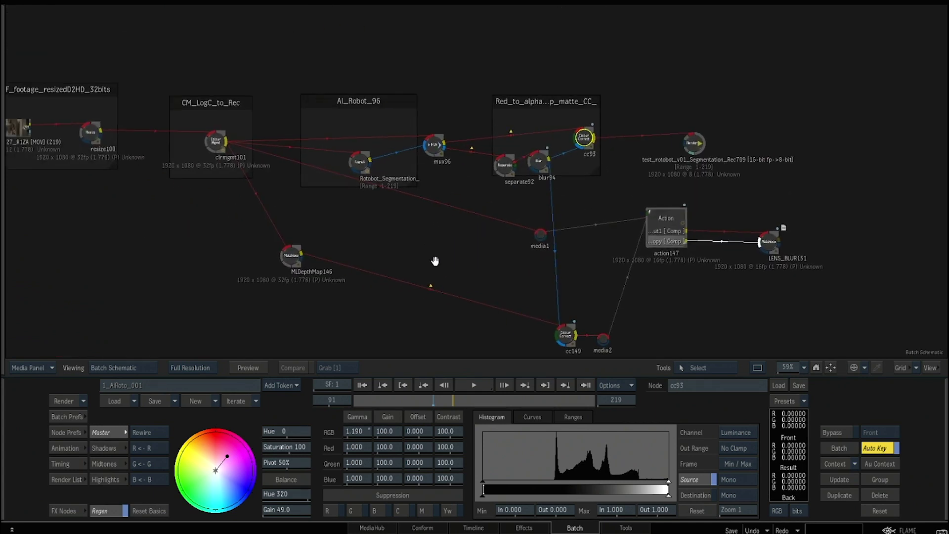
{"action": "left_click_drag", "start_coordinate": [649, 241], "coordinate": [482, 217]}
{"action": "left_click_drag", "start_coordinate": [510, 278], "coordinate": [524, 256]}
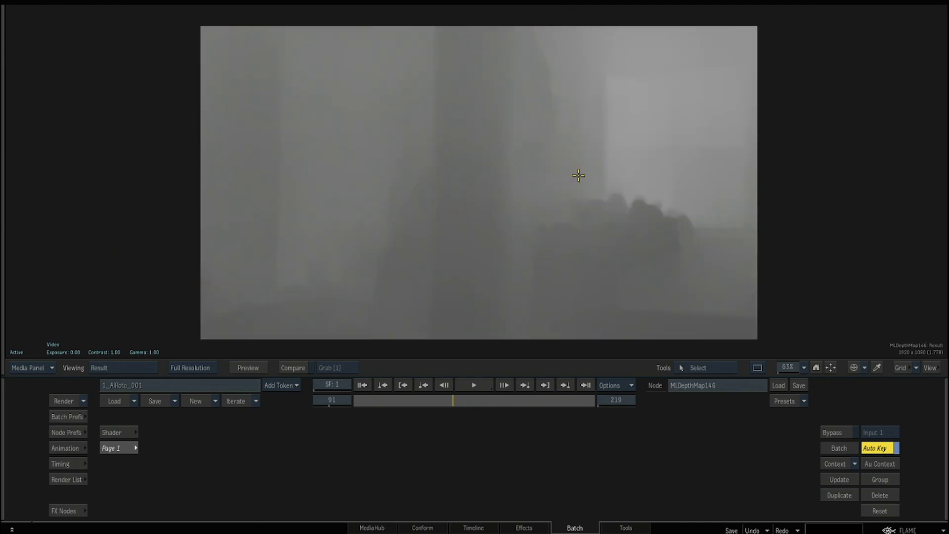
Step: Add a 2D Histogram node fed by MLDepthMap146 and place it below the depth map node
{"action": "key", "text": "grave"}
{"action": "left_click", "coordinate": [70, 511]}
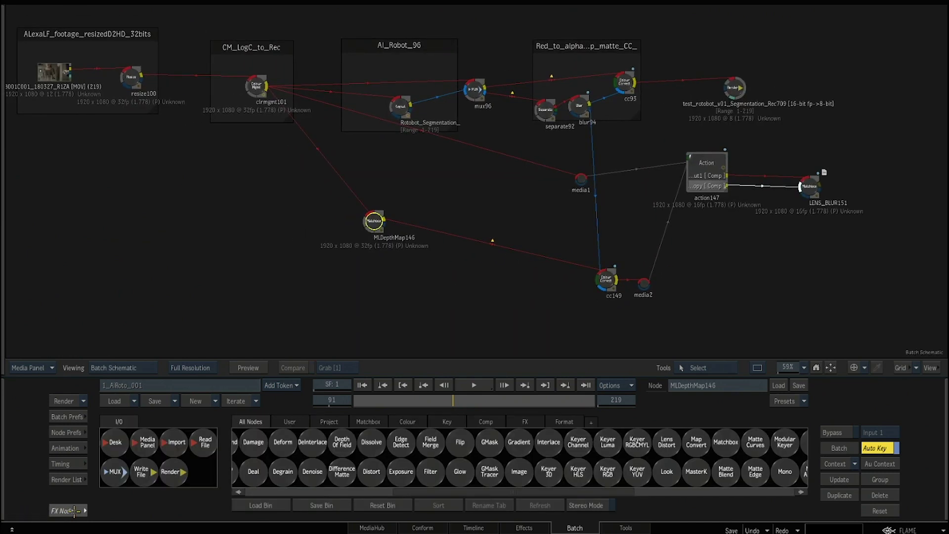
{"action": "left_click_drag", "start_coordinate": [248, 443], "coordinate": [444, 303]}
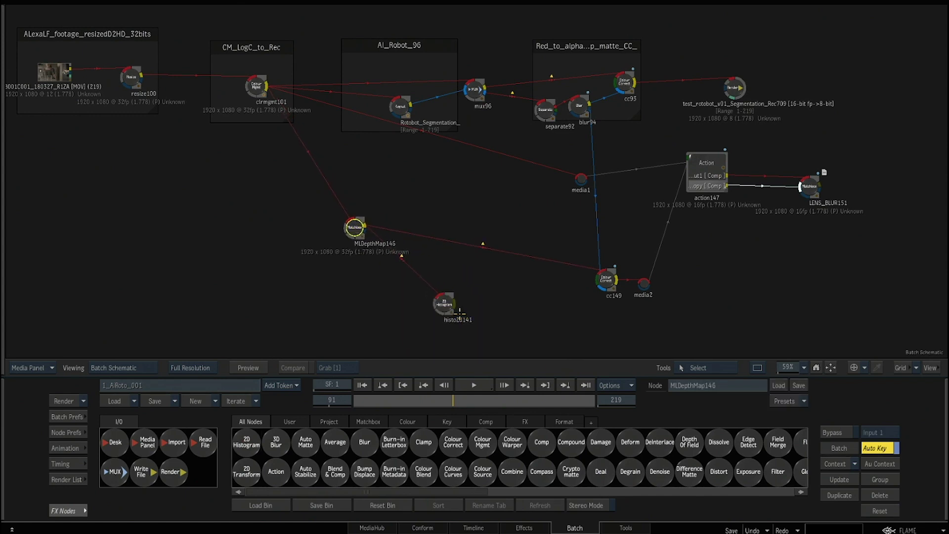
Step: Set the depth map histogram's input minimum to 0.353 and maximum to 0.579, and compare its source with the result
{"action": "double_click", "coordinate": [444, 303]}
{"action": "mouse_move", "coordinate": [364, 474]}
{"action": "left_mouse_down"}
{"action": "mouse_move", "coordinate": [546, 467]}
{"action": "mouse_move", "coordinate": [521, 469]}
{"action": "mouse_move", "coordinate": [537, 475]}
{"action": "mouse_move", "coordinate": [522, 476]}
{"action": "left_mouse_up"}
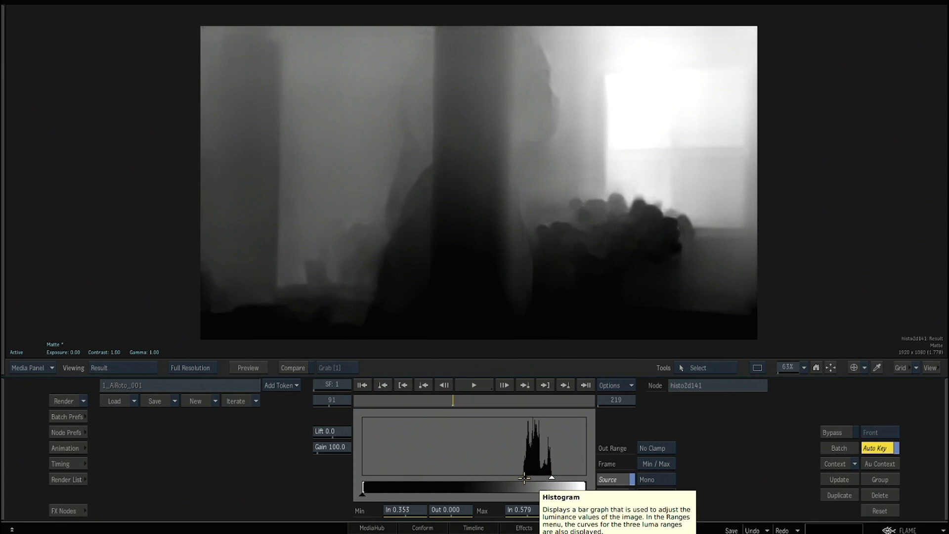
{"action": "key", "text": "F1"}
{"action": "key", "text": "F4"}
{"action": "key", "text": "F1"}
{"action": "key", "text": "F4"}
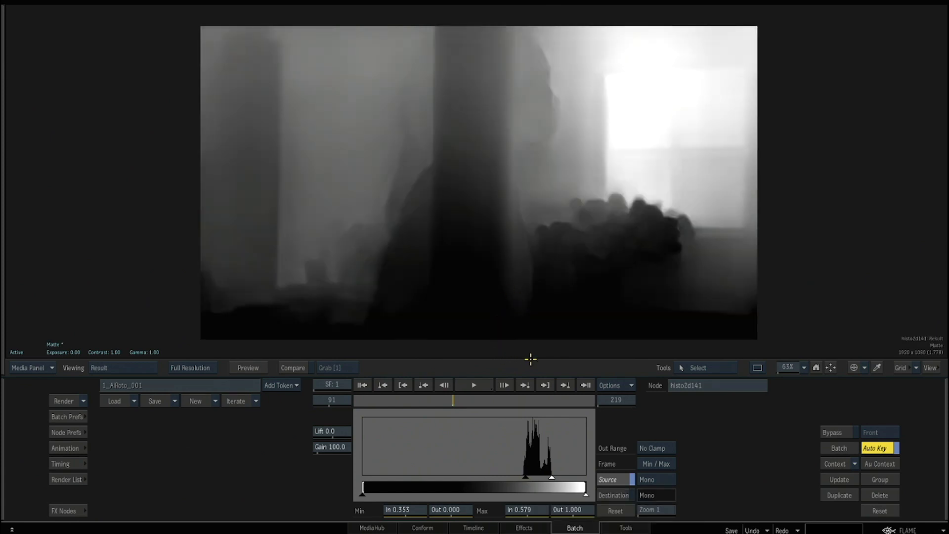
{"action": "key", "text": "F1"}
{"action": "key", "text": "F4"}
Step: At frame 116, set the histogram's input minimum to 0.310 and maximum to 0.966
{"action": "key", "text": "Escape"}
{"action": "left_click_drag", "start_coordinate": [536, 314], "coordinate": [430, 236]}
{"action": "key", "text": "F4"}
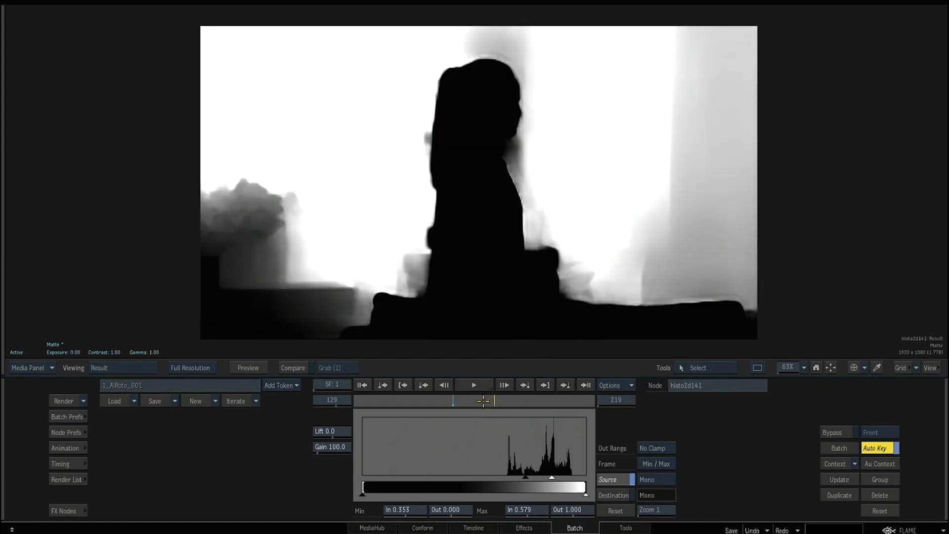
{"action": "left_click", "coordinate": [487, 400]}
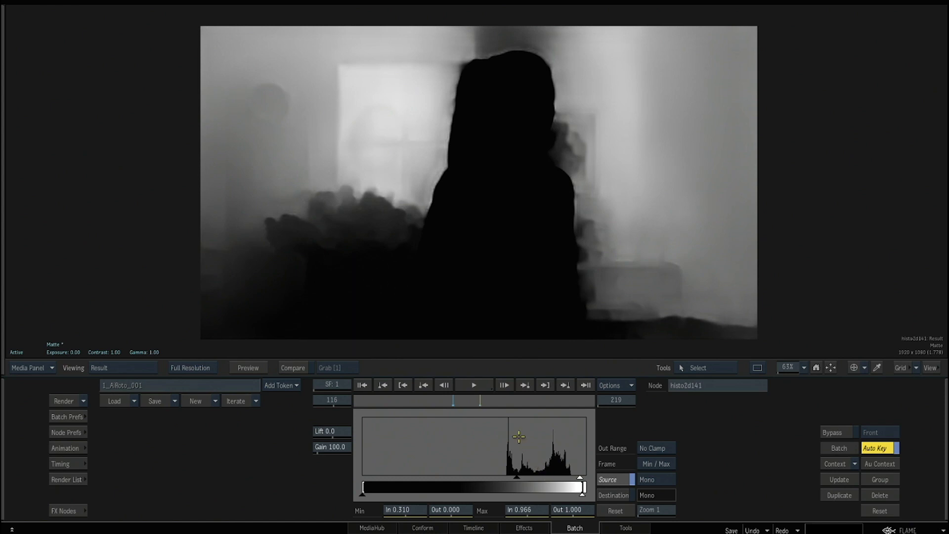
Step: Add an Action node beside histo2d141 with clrmgmt101 as its first media and histo2d141 as its second
{"action": "key", "text": "Escape"}
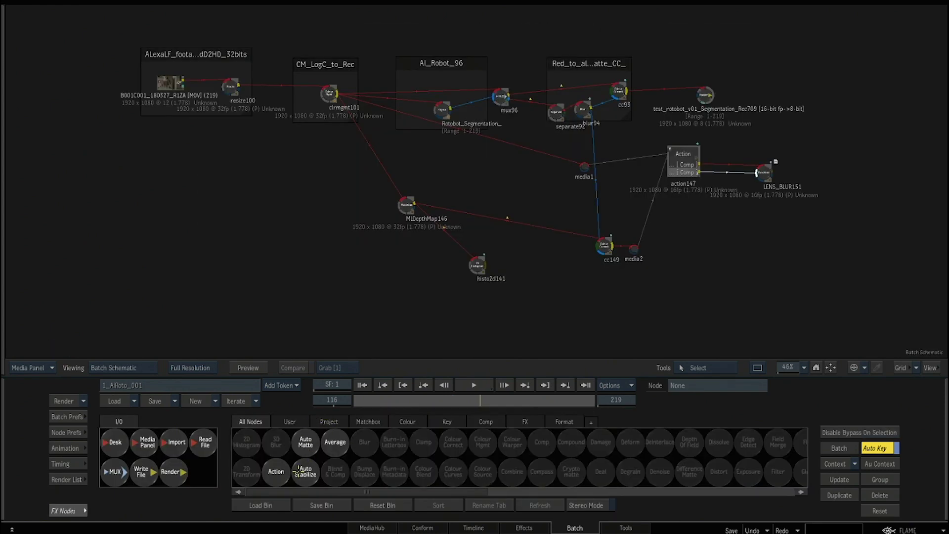
{"action": "left_click_drag", "start_coordinate": [286, 471], "coordinate": [337, 93]}
{"action": "left_click_drag", "start_coordinate": [507, 261], "coordinate": [503, 285]}
{"action": "left_click", "coordinate": [535, 279]}
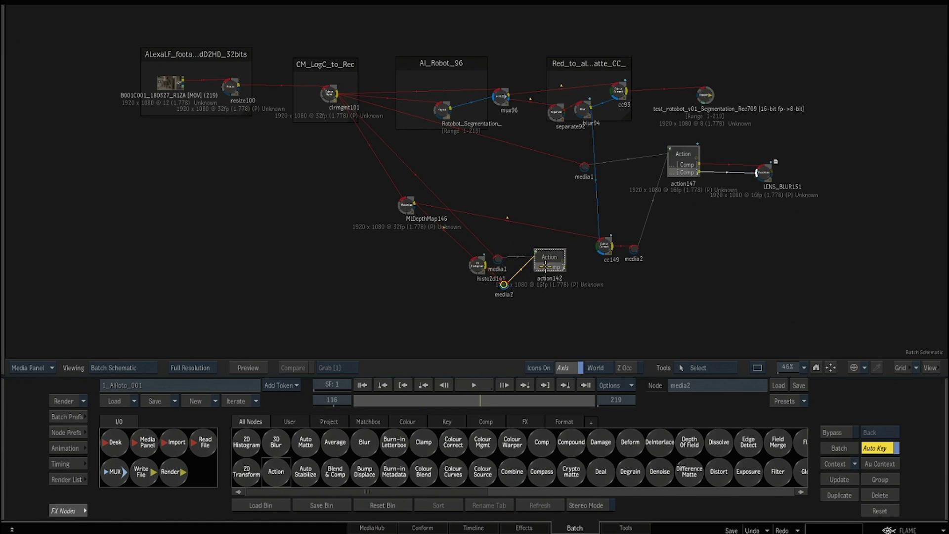
Step: In the new Action's schematic, attach a Displace Map using the histo2d141 media to surface1 and delete the separate depth surface with its axis
{"action": "key", "text": "F4"}
{"action": "key", "text": "Escape"}
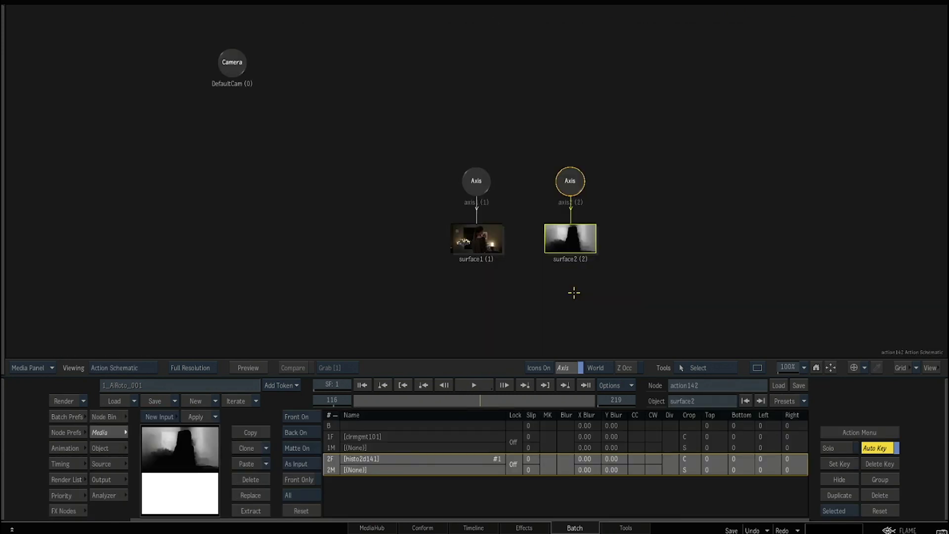
{"action": "left_click", "coordinate": [453, 250]}
{"action": "left_click", "coordinate": [112, 416]}
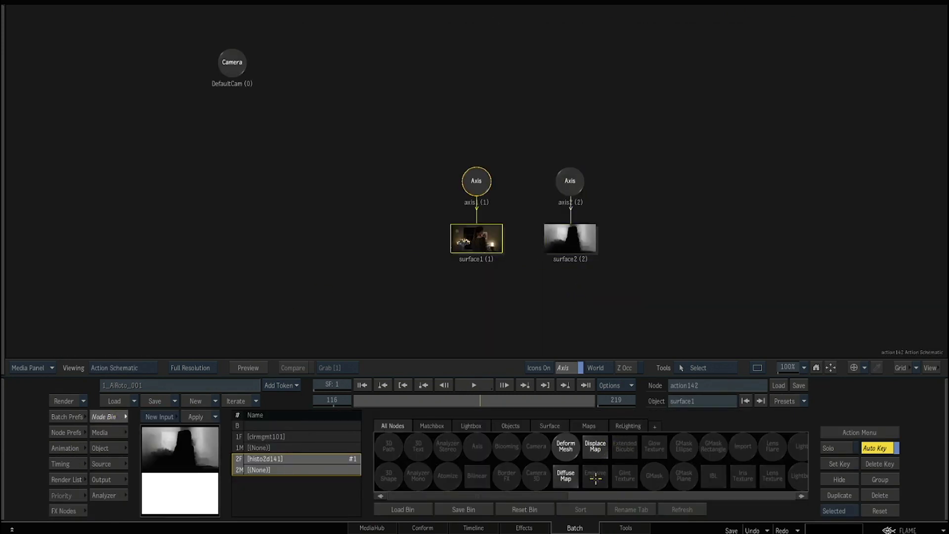
{"action": "left_click", "coordinate": [566, 475]}
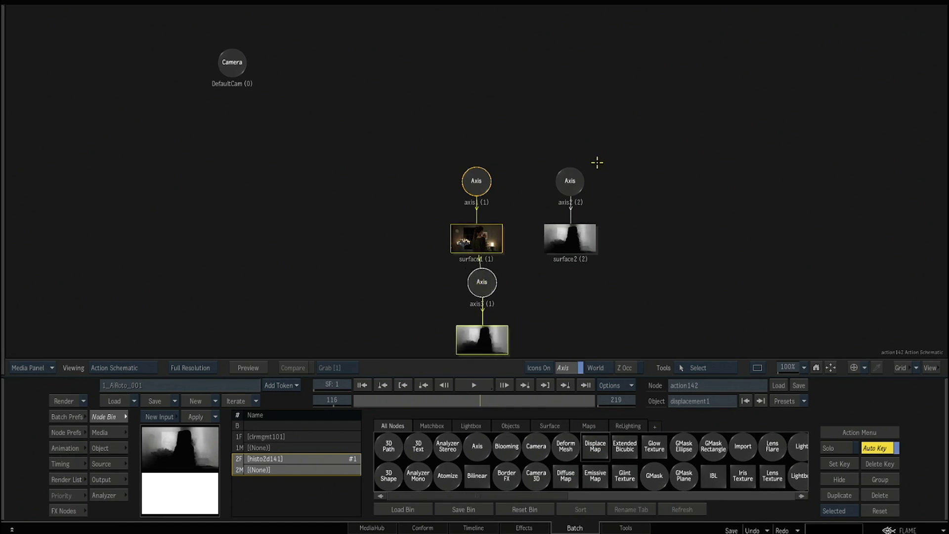
{"action": "left_click", "coordinate": [582, 193]}
{"action": "key", "text": "Delete"}
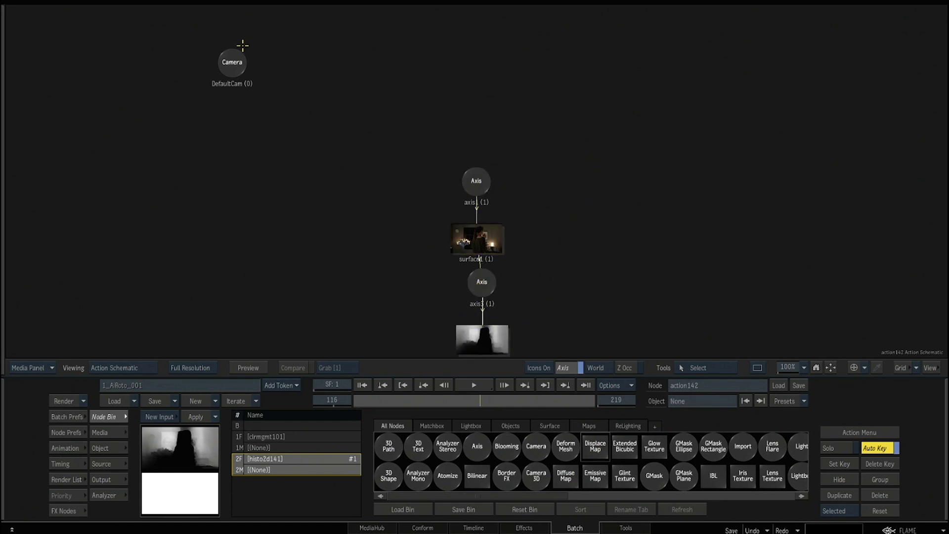
Step: Duplicate the default camera and place the copy beside the displacement map below surface1
{"action": "left_click", "coordinate": [234, 61]}
{"action": "key", "text": "ctrl+d"}
{"action": "left_click_drag", "start_coordinate": [301, 39], "coordinate": [420, 319]}
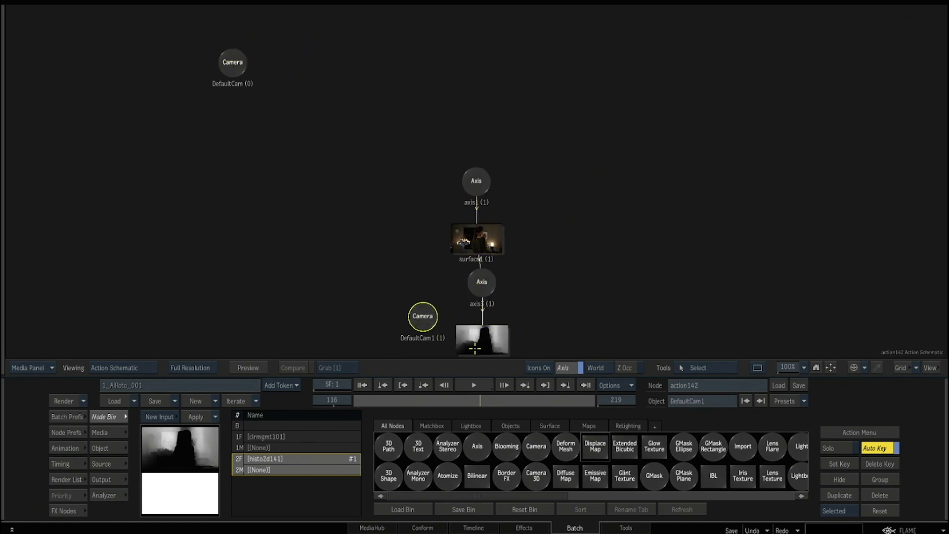
Step: Set the displacement map to Camera Displace direction with GPU Displace processing
{"action": "left_click", "coordinate": [475, 349]}
{"action": "left_click", "coordinate": [297, 447]}
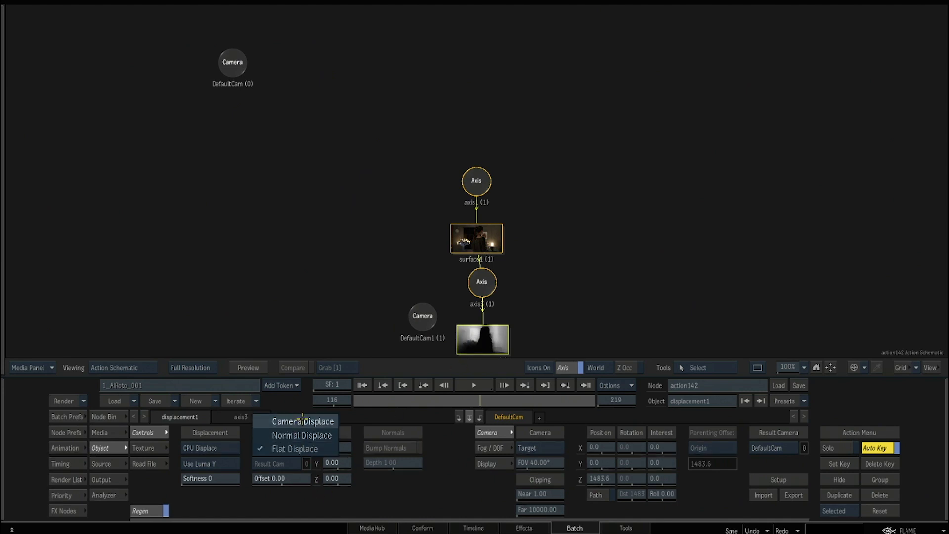
{"action": "left_click", "coordinate": [297, 418]}
{"action": "left_click", "coordinate": [230, 445]}
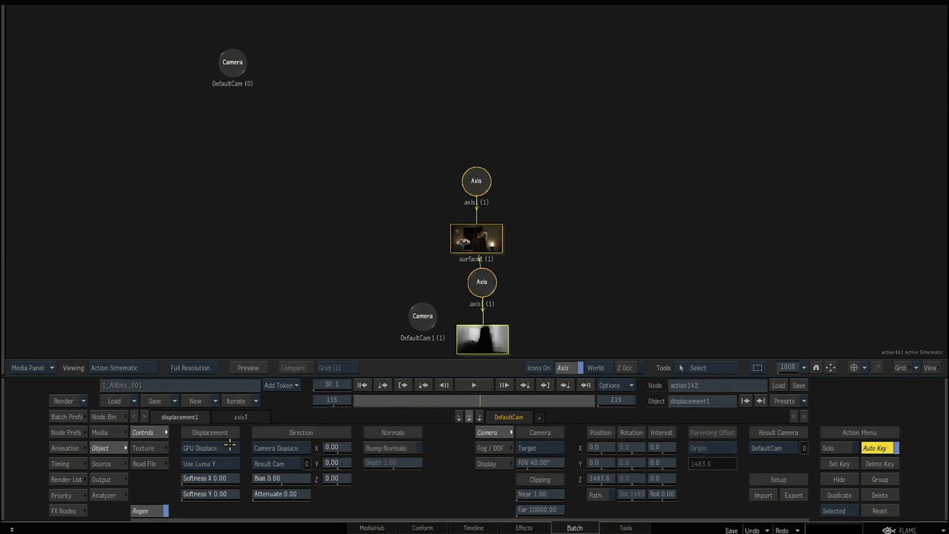
Step: Inspect the surface at an angle in the working view and assign DefaultCam1 as the displacement map's projection camera
{"action": "left_click_drag", "start_coordinate": [559, 235], "coordinate": [508, 162]}
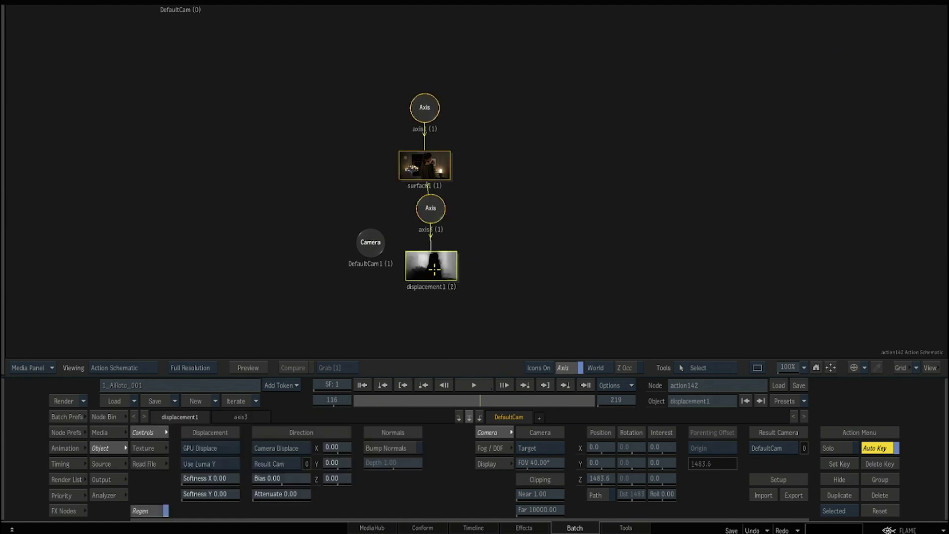
{"action": "key", "text": "F4"}
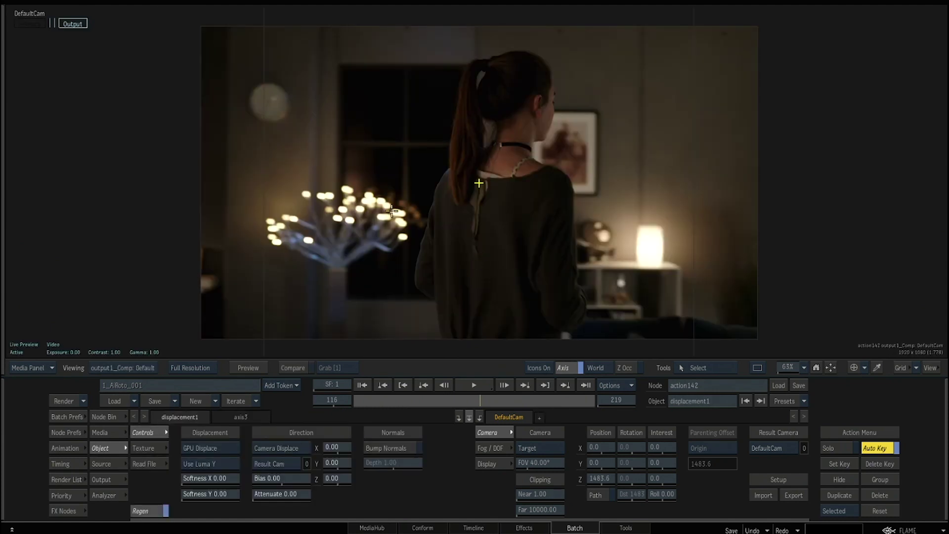
{"action": "key", "text": "F1"}
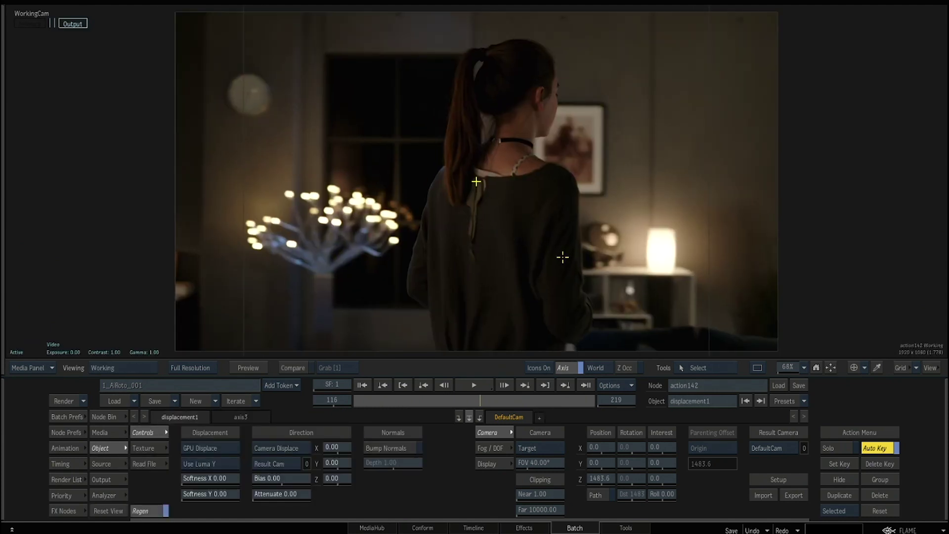
{"action": "left_click_drag", "start_coordinate": [568, 263], "coordinate": [476, 269]}
{"action": "left_click_drag", "start_coordinate": [421, 201], "coordinate": [512, 228]}
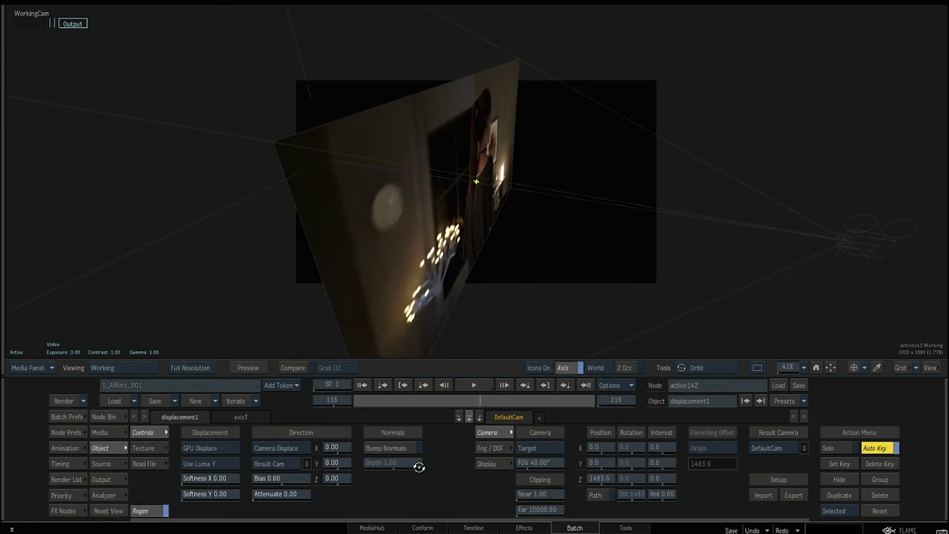
{"action": "left_click", "coordinate": [294, 464]}
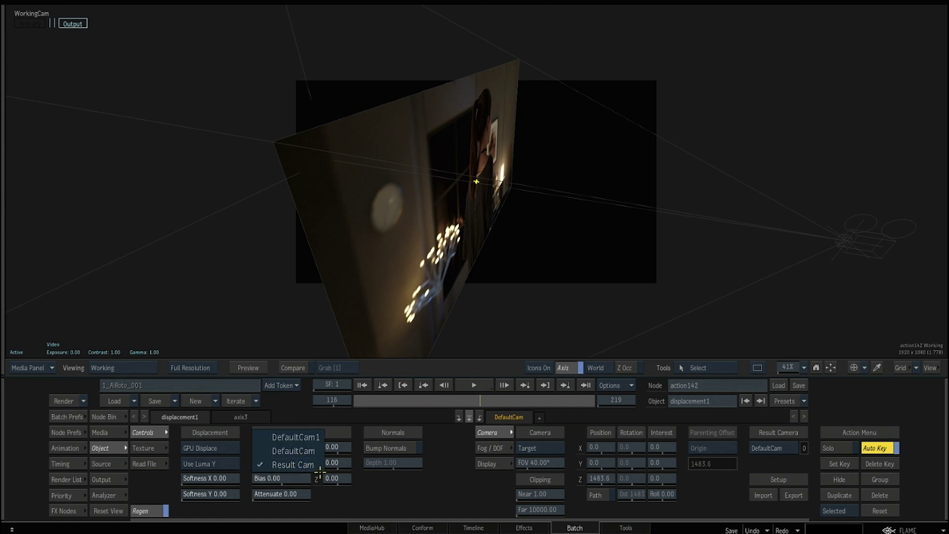
{"action": "left_click", "coordinate": [316, 438]}
Step: Set the displacement map's Z direction to -1270 and its Softness X to 5.00
{"action": "left_click_drag", "start_coordinate": [344, 480], "coordinate": [5, 446]}
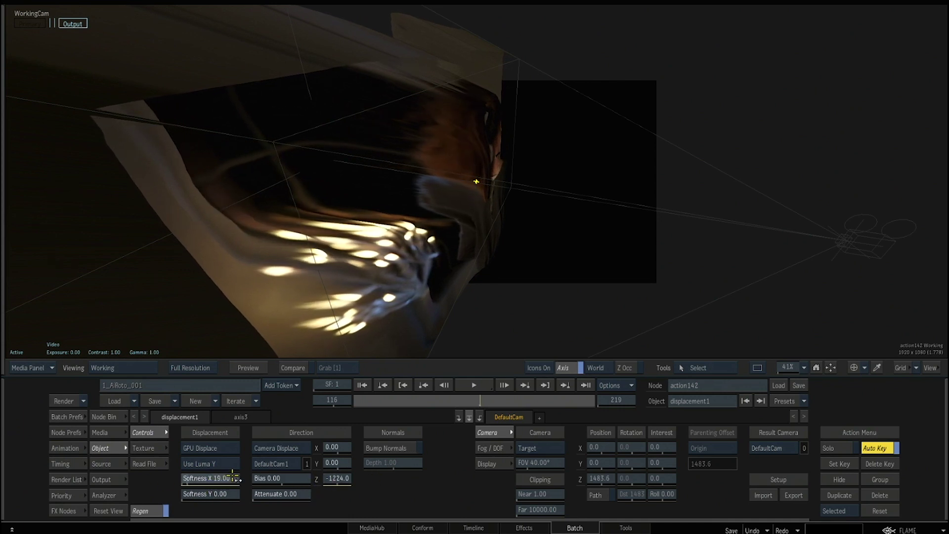
{"action": "left_click_drag", "start_coordinate": [222, 478], "coordinate": [232, 478]}
{"action": "left_click_drag", "start_coordinate": [336, 478], "coordinate": [313, 474]}
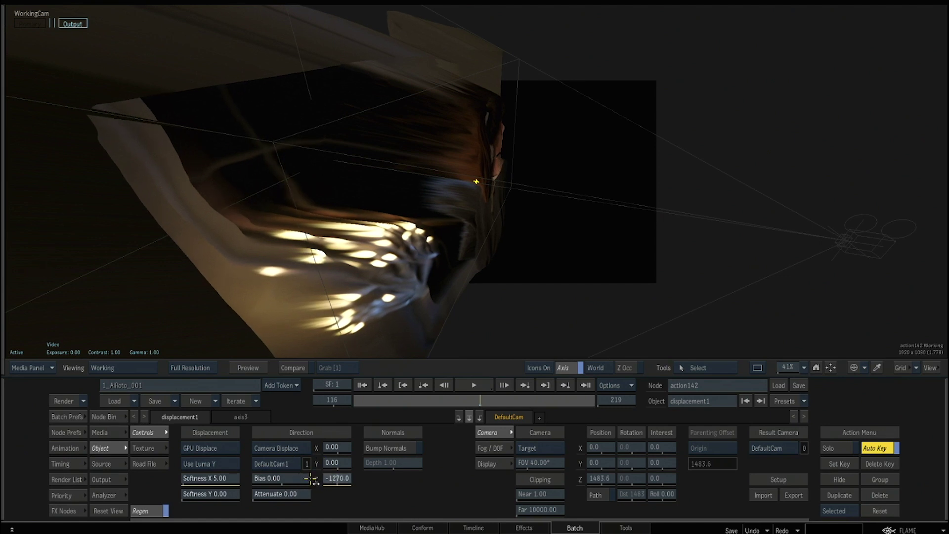
Step: In the output view, orbit the default camera to about X -45.4, Y -32.3, Z 1482.6 to check the displaced parallax
{"action": "left_click_drag", "start_coordinate": [543, 233], "coordinate": [501, 216]}
{"action": "key", "text": "F4"}
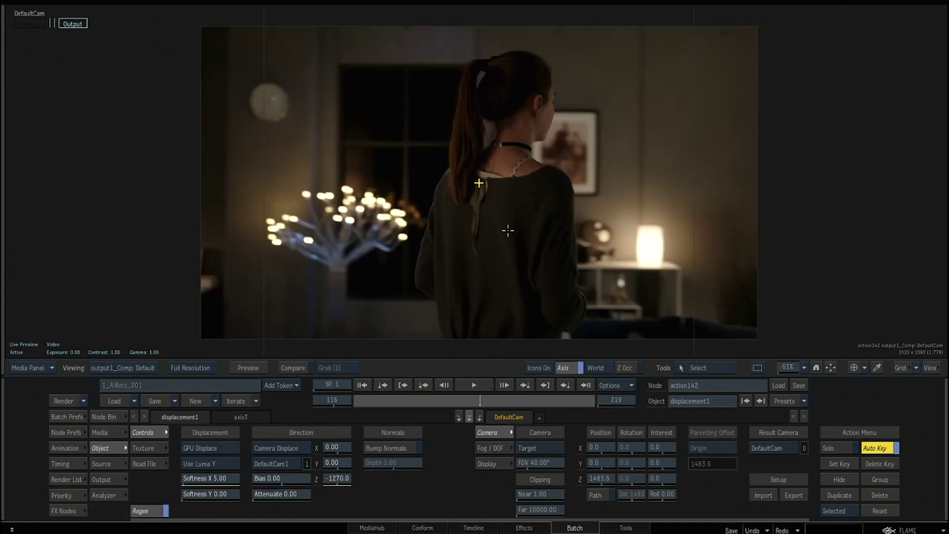
{"action": "mouse_move", "coordinate": [480, 236]}
{"action": "left_mouse_down"}
{"action": "mouse_move", "coordinate": [474, 214]}
{"action": "mouse_move", "coordinate": [474, 225]}
{"action": "mouse_move", "coordinate": [470, 215]}
{"action": "mouse_move", "coordinate": [443, 218]}
{"action": "mouse_move", "coordinate": [475, 207]}
{"action": "mouse_move", "coordinate": [471, 220]}
{"action": "left_mouse_up"}
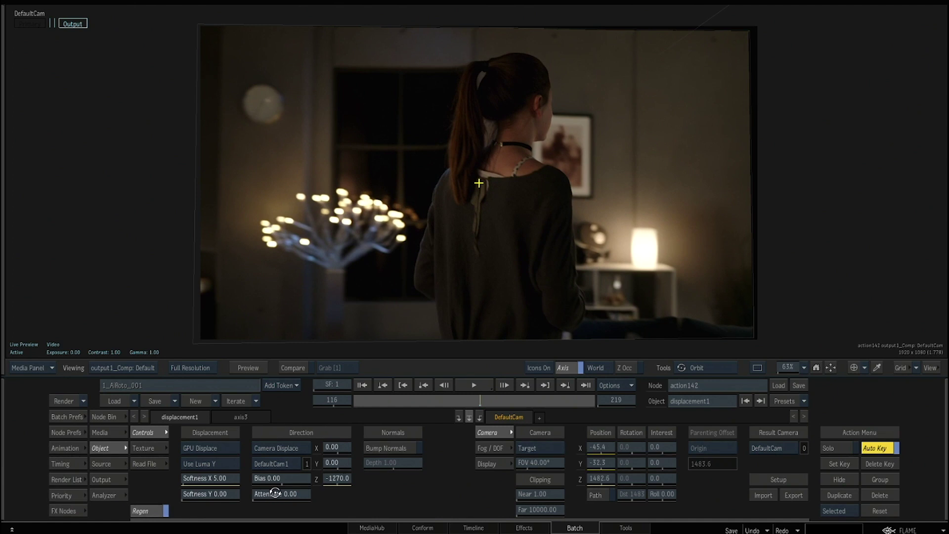
Step: Offset the displaced scene with an axis at position X 5, Y 8, Z -109 and Y rotation -34°
{"action": "key", "text": "Escape"}
{"action": "left_click", "coordinate": [106, 417]}
{"action": "key", "text": "Escape"}
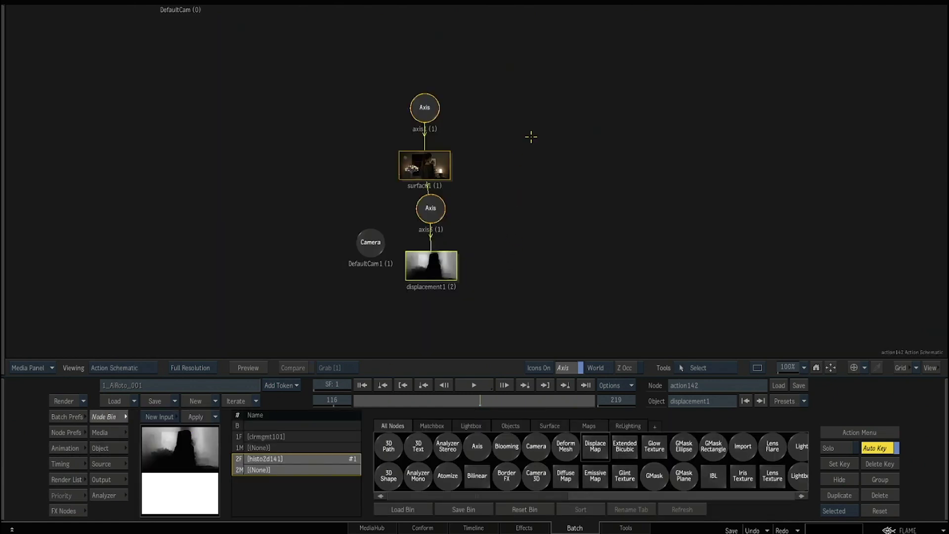
{"action": "left_click", "coordinate": [453, 111]}
{"action": "left_click_drag", "start_coordinate": [413, 88], "coordinate": [482, 188]}
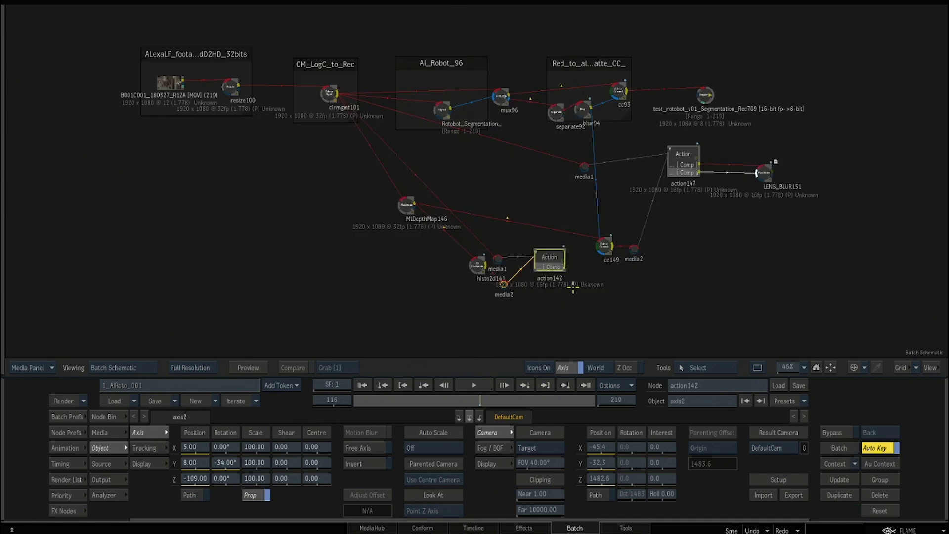
Step: Examine both shots' Rotobot, ML depth, Action and lens blur branches in the Batch schematic
{"action": "left_click_drag", "start_coordinate": [592, 260], "coordinate": [459, 266]}
{"action": "left_click_drag", "start_coordinate": [629, 177], "coordinate": [631, 180]}
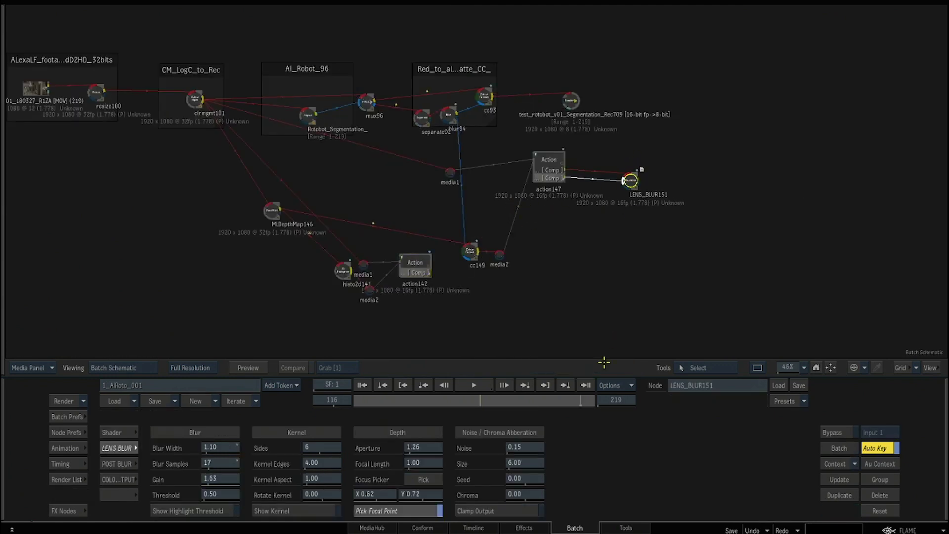
{"action": "left_click_drag", "start_coordinate": [520, 279], "coordinate": [579, 227]}
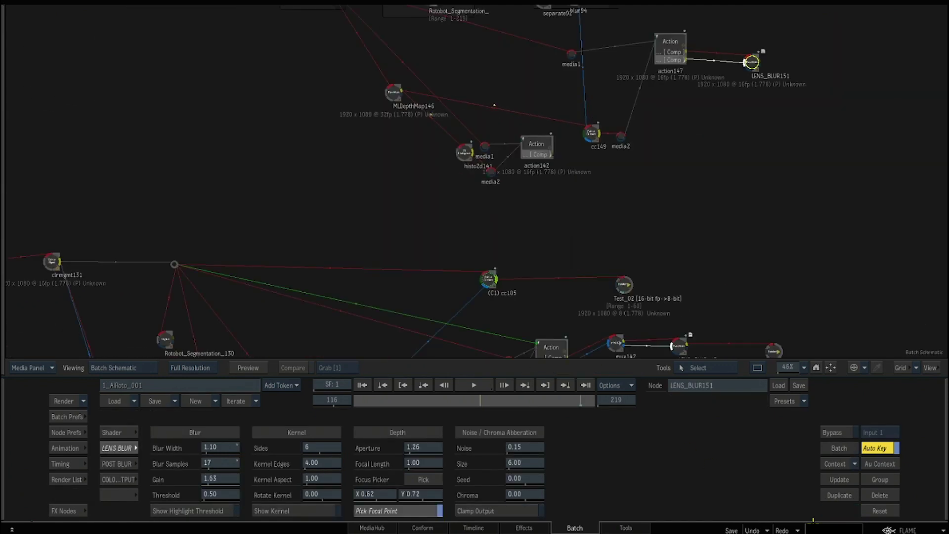
{"action": "left_click", "coordinate": [937, 531]}
{"action": "left_click", "coordinate": [906, 530]}
{"action": "left_click_drag", "start_coordinate": [589, 232], "coordinate": [550, 79]}
{"action": "left_click_drag", "start_coordinate": [663, 218], "coordinate": [637, 244]}
{"action": "left_click_drag", "start_coordinate": [576, 246], "coordinate": [668, 274]}
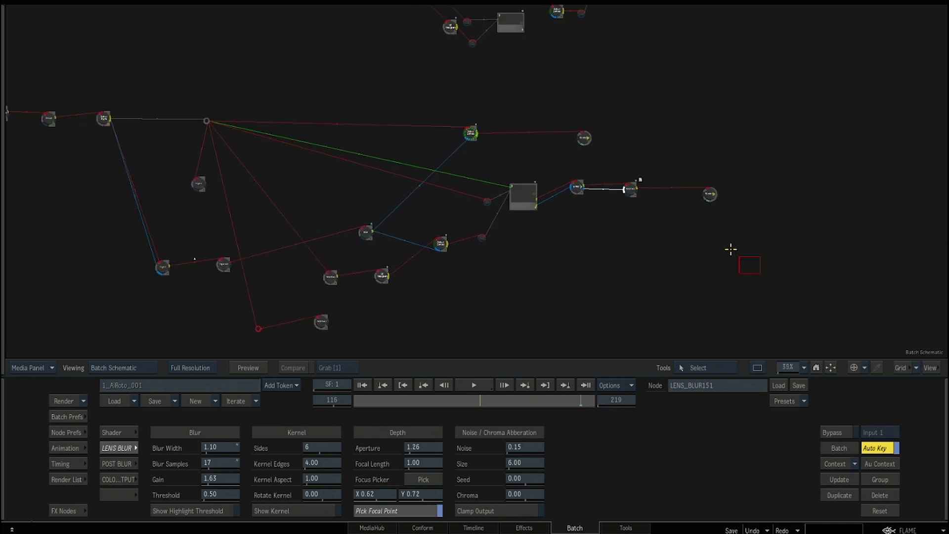
{"action": "left_click_drag", "start_coordinate": [631, 189], "coordinate": [640, 193]}
{"action": "left_click_drag", "start_coordinate": [641, 289], "coordinate": [692, 284]}
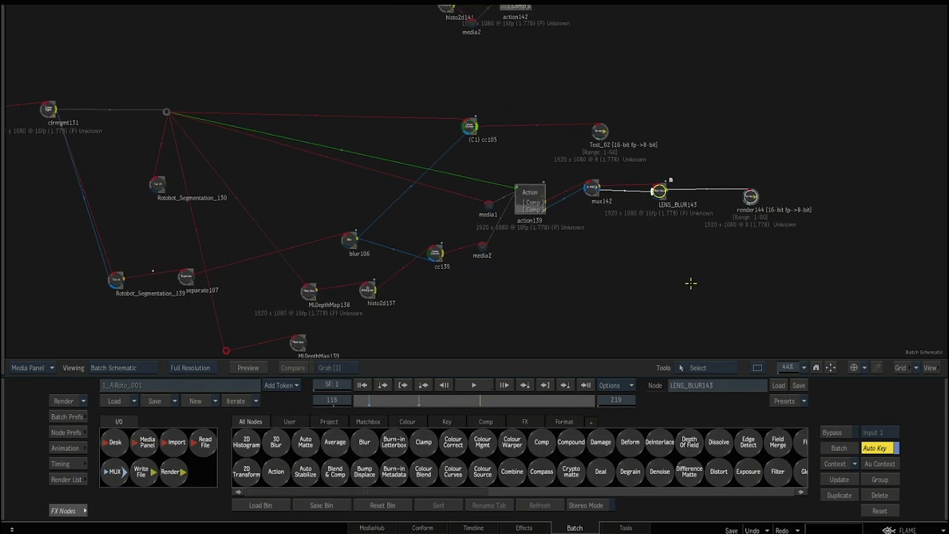
{"action": "scroll", "coordinate": [679, 222], "scroll_direction": "down", "scroll_amount": 5}
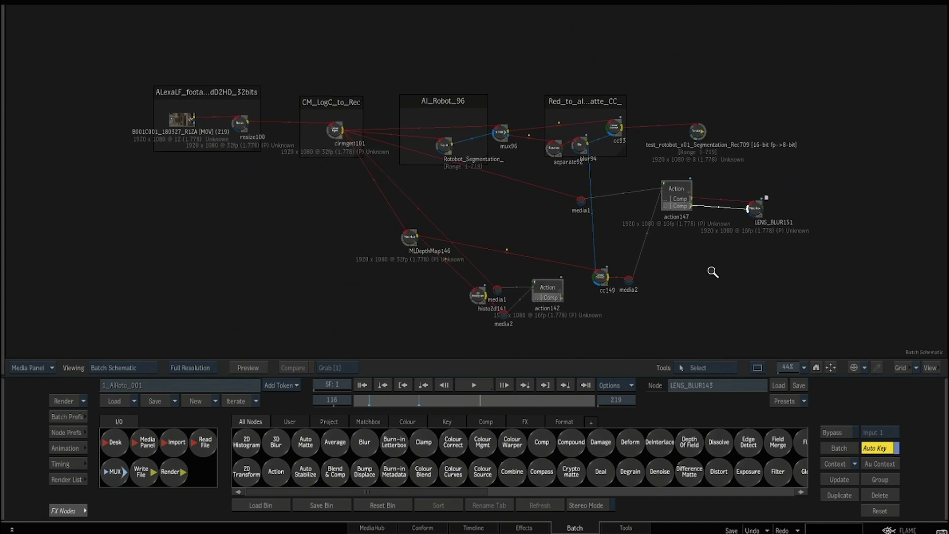
{"action": "left_click_drag", "start_coordinate": [583, 161], "coordinate": [570, 112]}
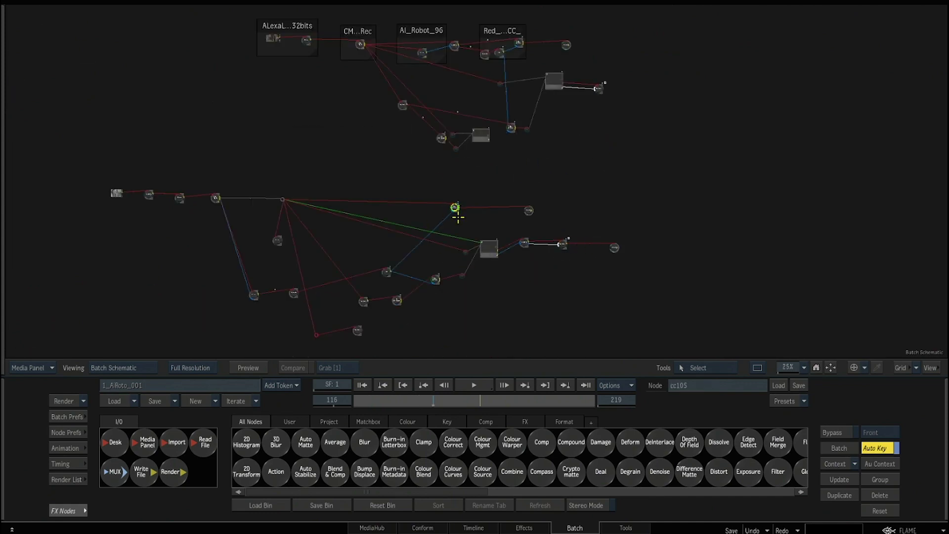